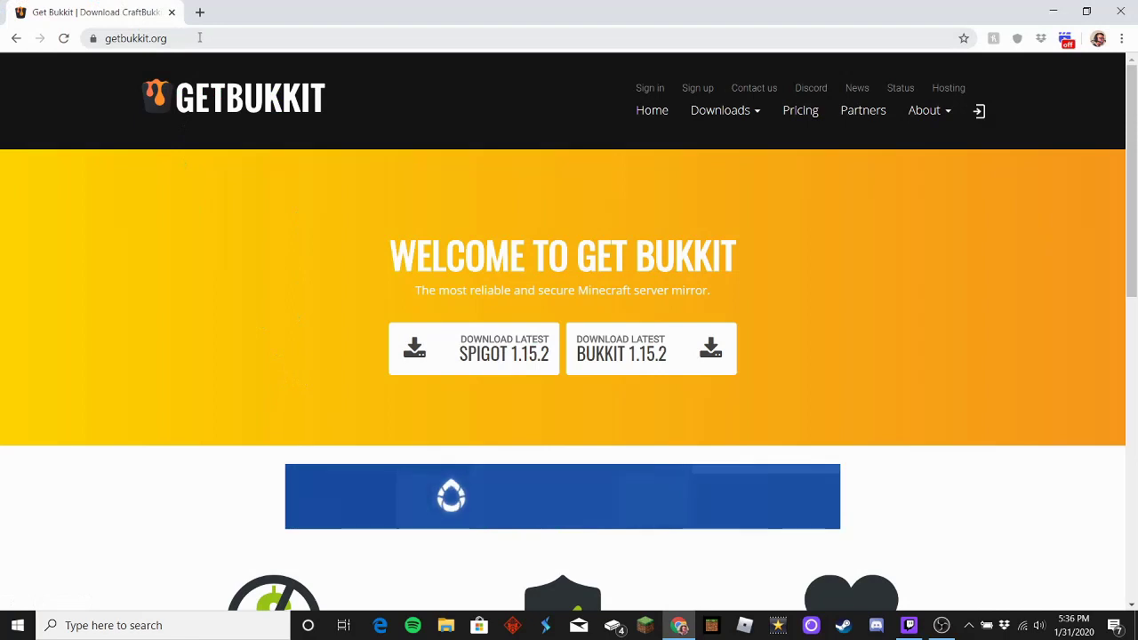
# Step: Go to the Download Latest Bukkit 1.15.2 page on GetBukkit
pyautogui.moveTo(195, 39); pyautogui.dragTo(133, 63)
pyautogui.click(214, 211)
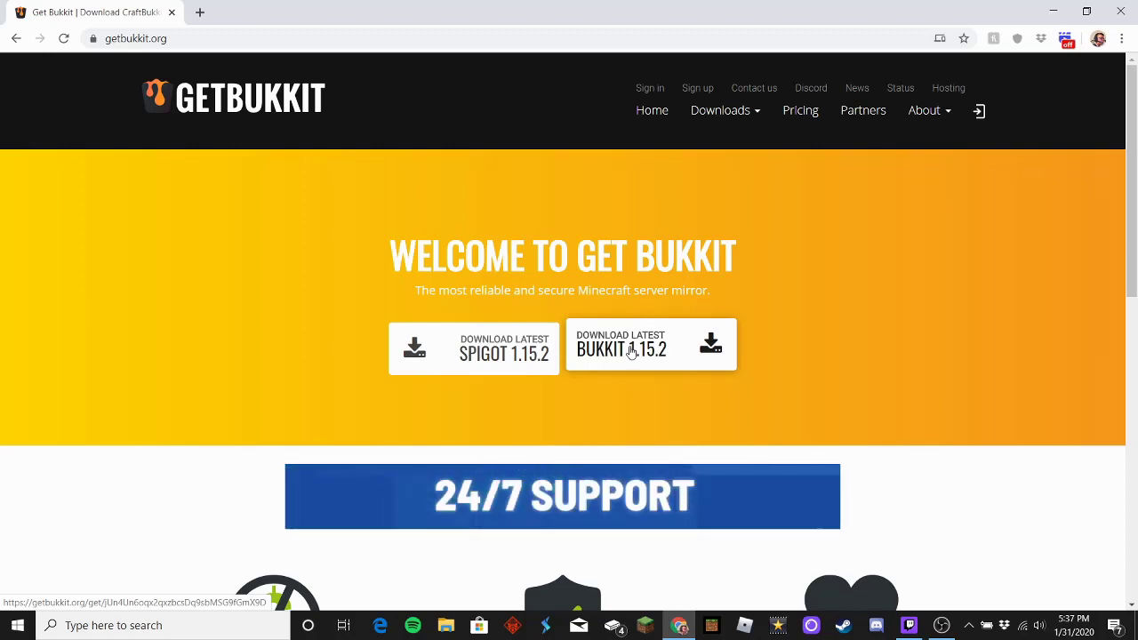
pyautogui.click(630, 352)
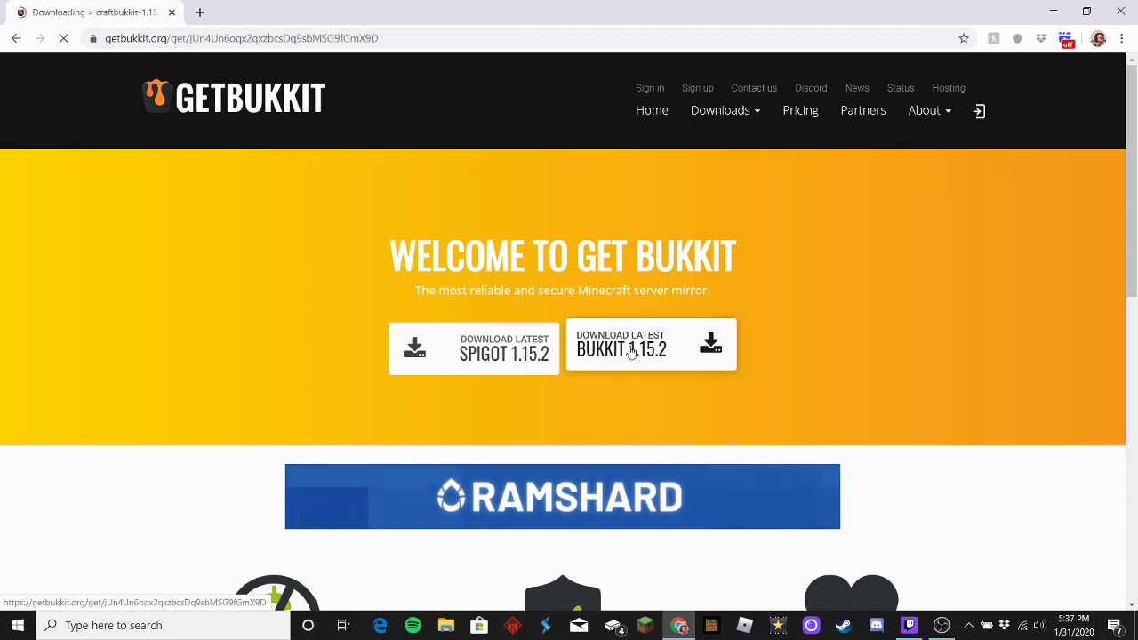
pyautogui.scroll(-3, 630, 353)
pyautogui.scroll(-2, 631, 353)
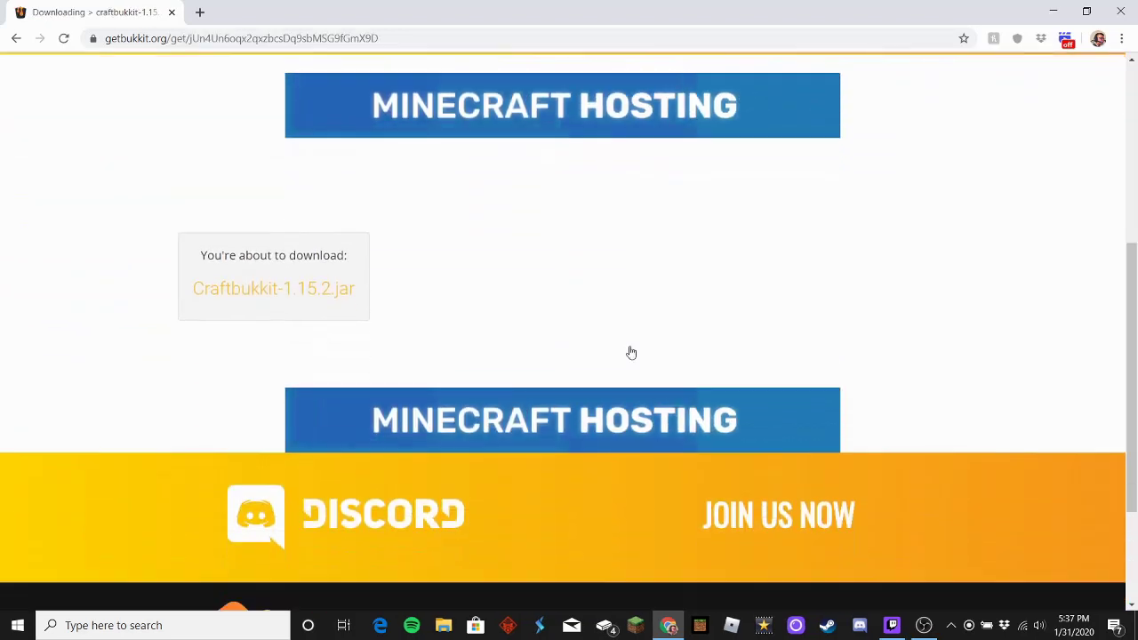
# Step: Download Craftbukkit-1.15.2.jar and keep it despite the harmful-file warning
pyautogui.moveTo(191, 363); pyautogui.dragTo(396, 366)
pyautogui.click(311, 382)
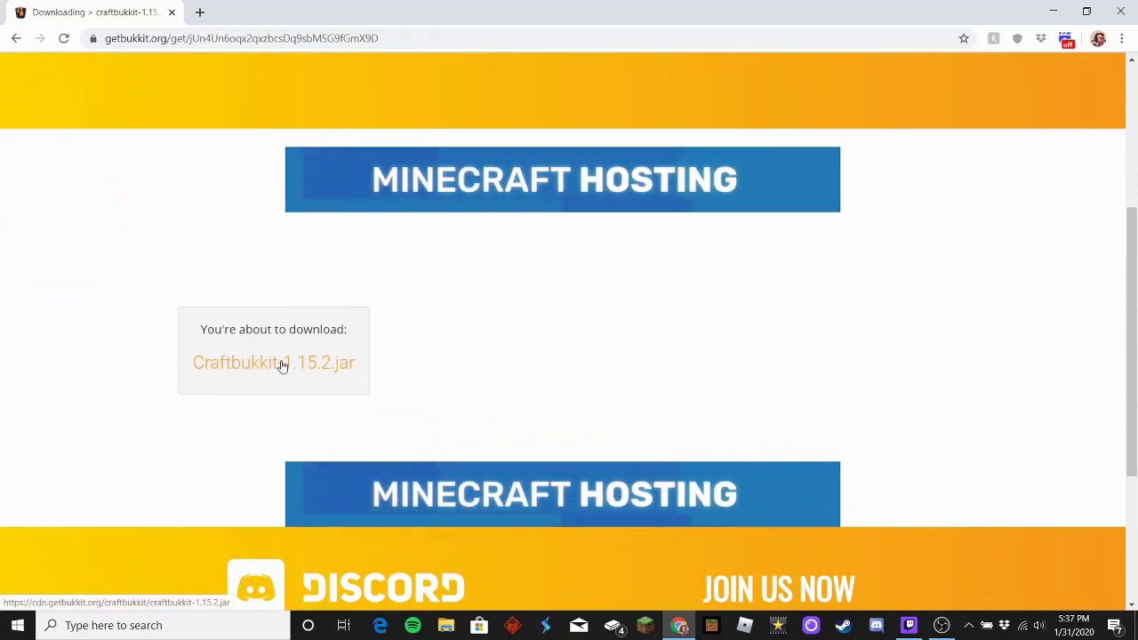
pyautogui.click(279, 363)
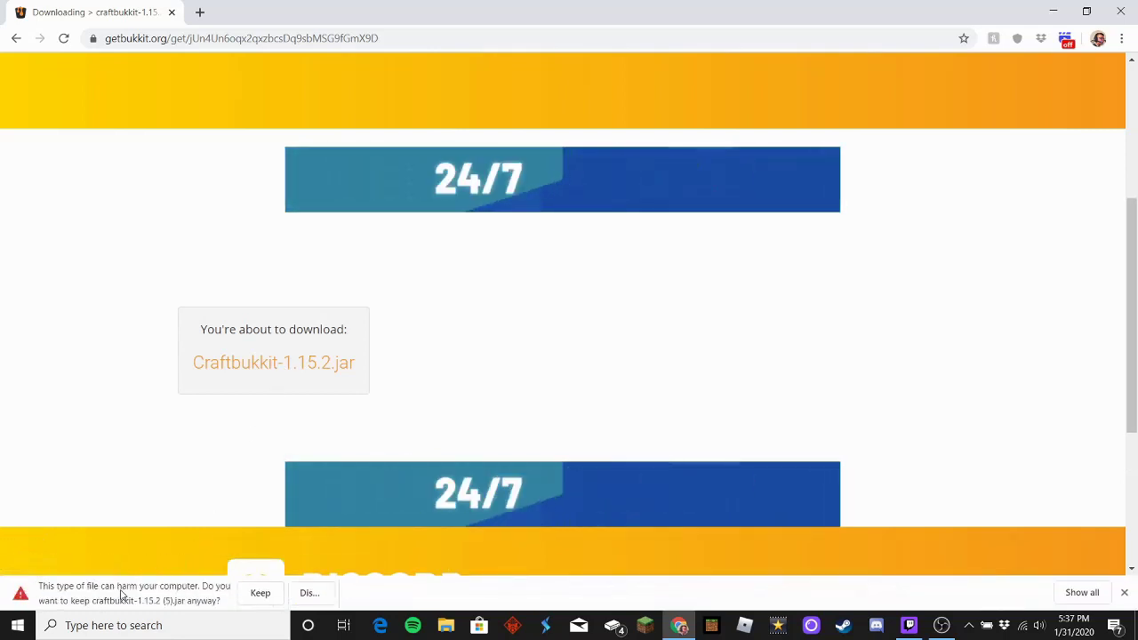
pyautogui.click(259, 593)
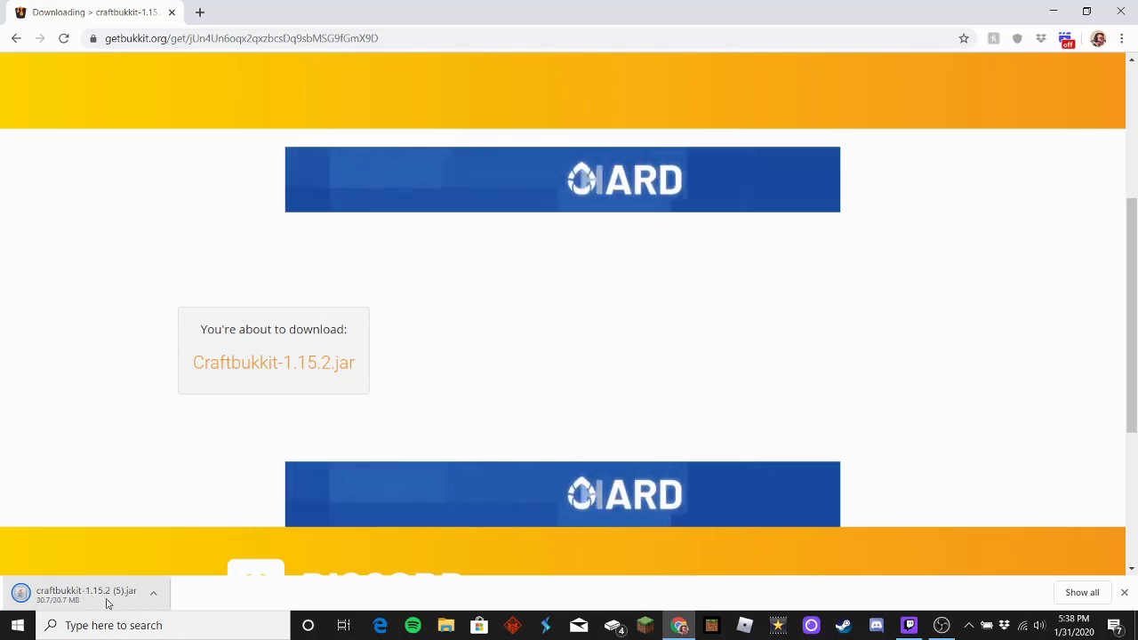
pyautogui.click(114, 594)
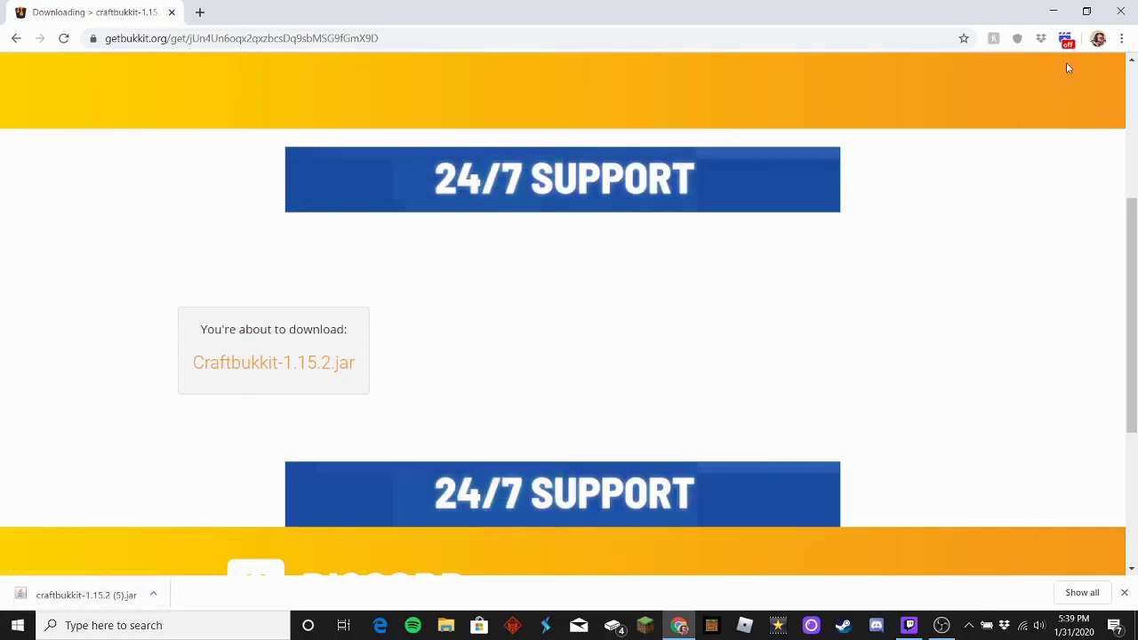
# Step: Drag craftbukkit-1.15.2 (5).jar from Chrome's download shelf onto the desktop, then minimize Chrome
pyautogui.click(1092, 11)
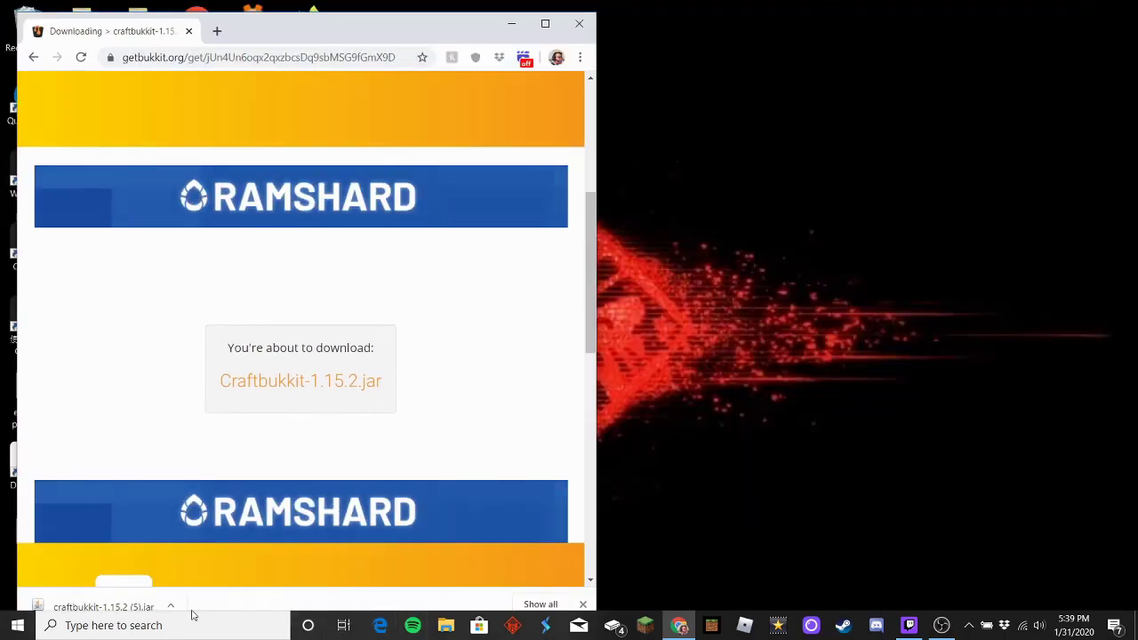
pyautogui.moveTo(318, 21); pyautogui.dragTo(319, 10)
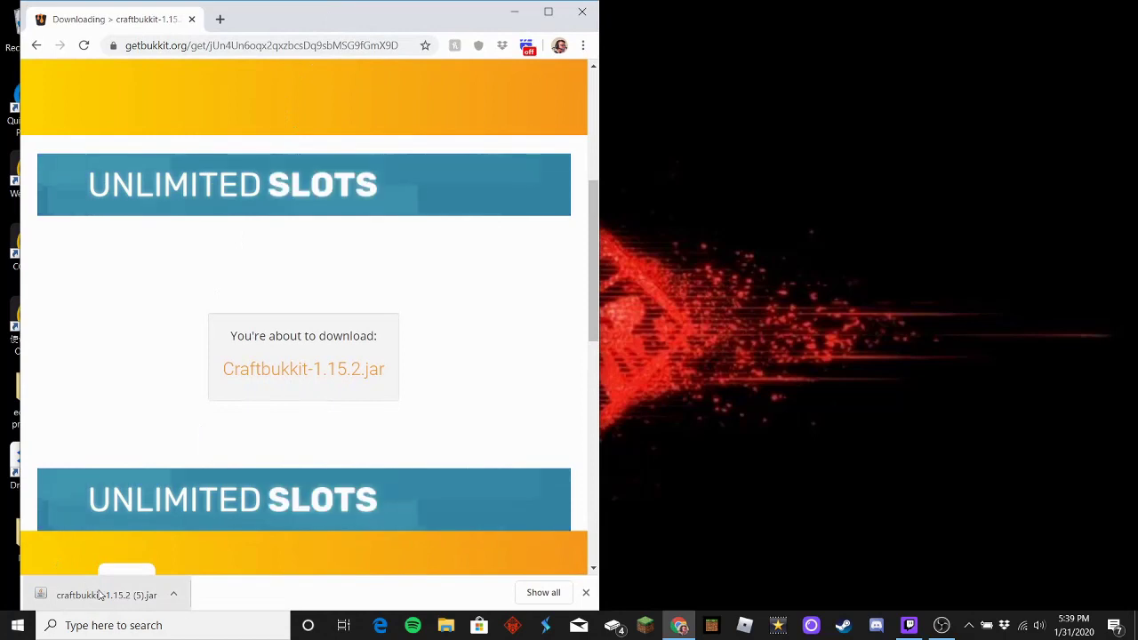
pyautogui.moveTo(101, 602); pyautogui.dragTo(838, 278)
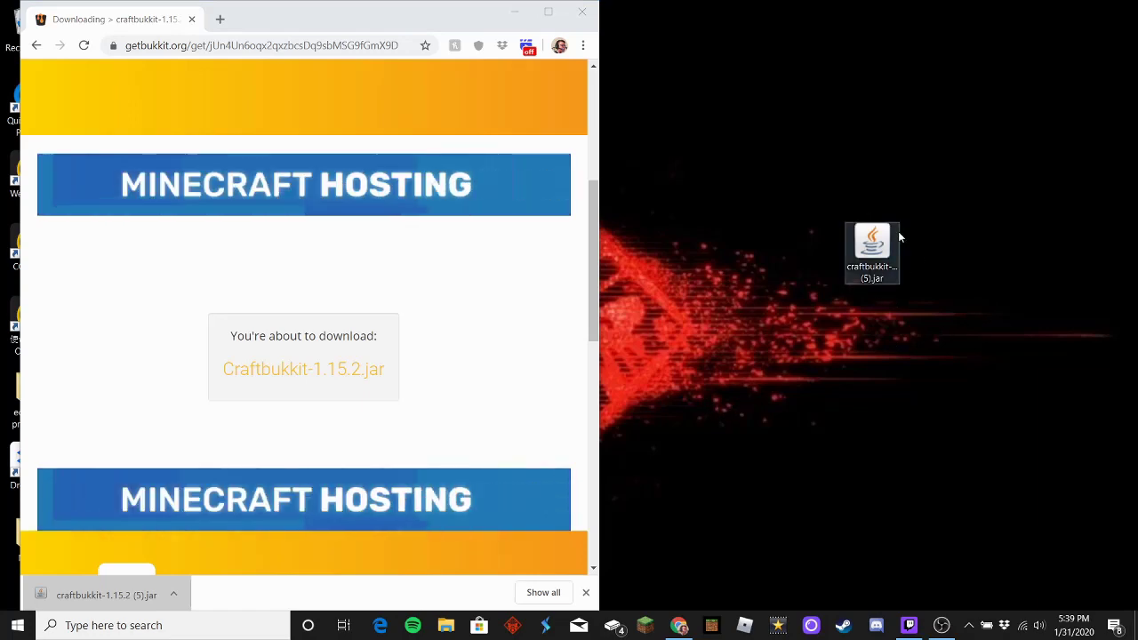
pyautogui.click(515, 12)
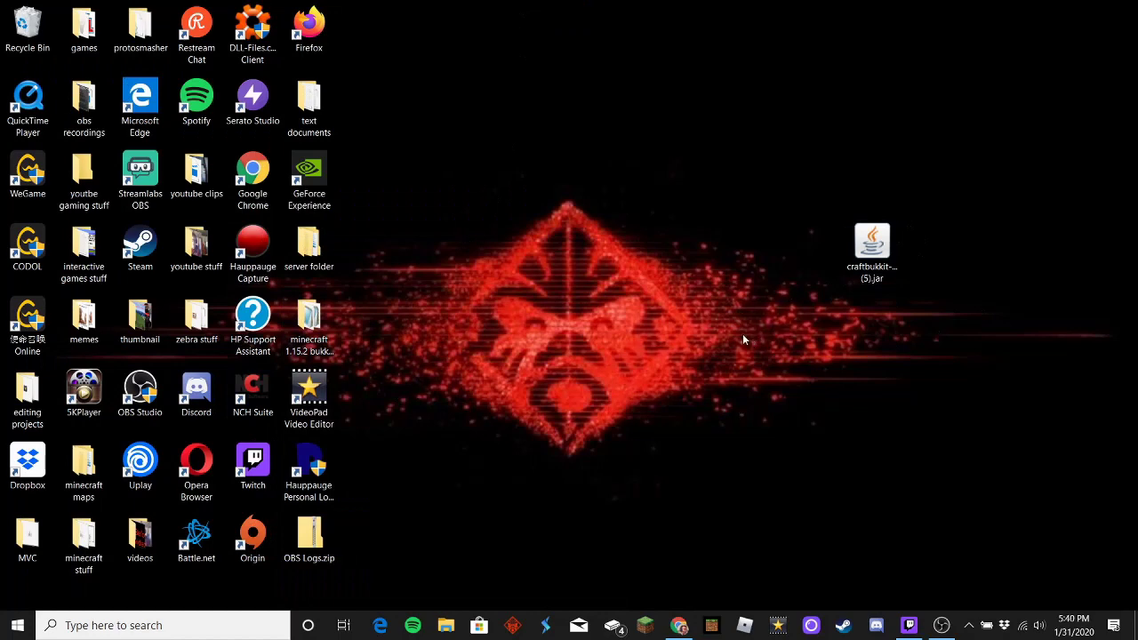
# Step: Create a desktop folder named '1.15.2 example server' near the top right
pyautogui.rightClick(766, 238)
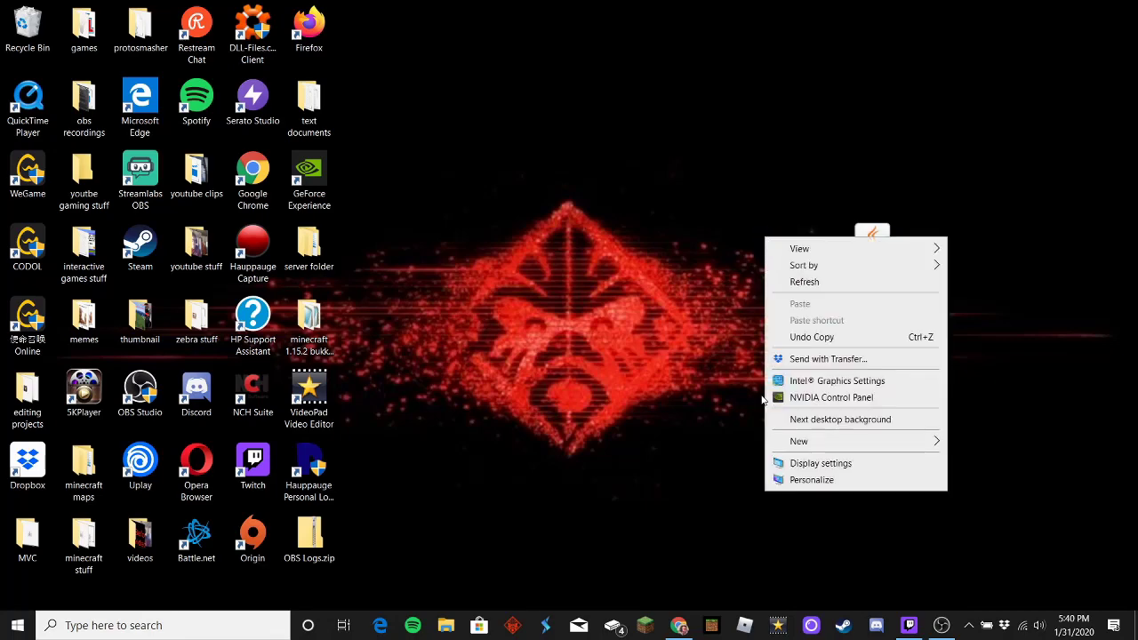
pyautogui.moveTo(815, 447)
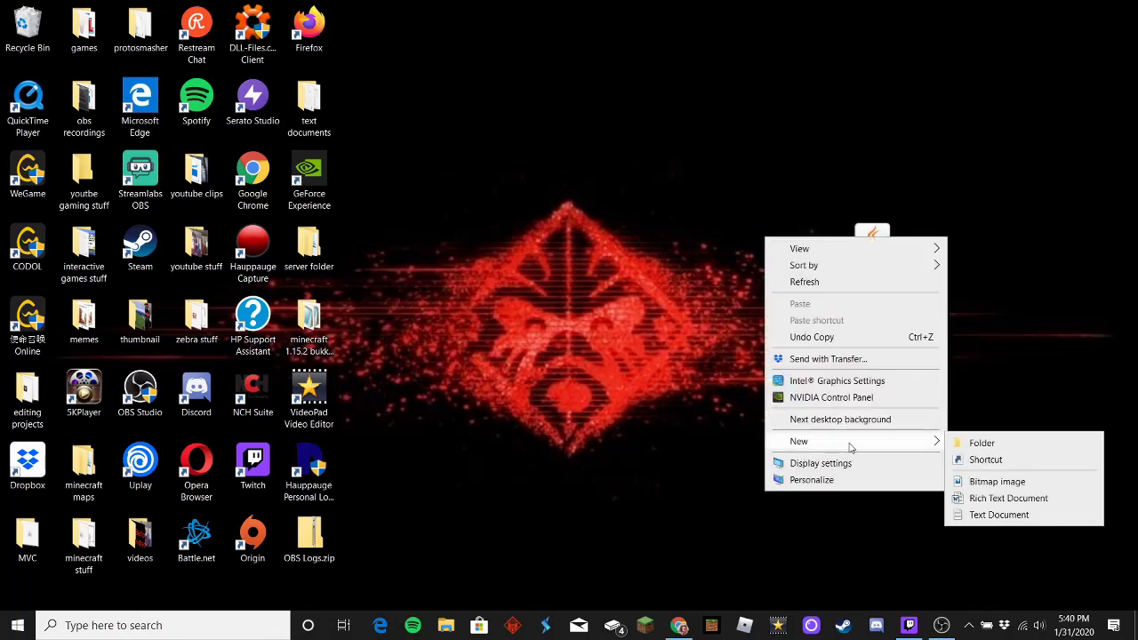
pyautogui.click(978, 444)
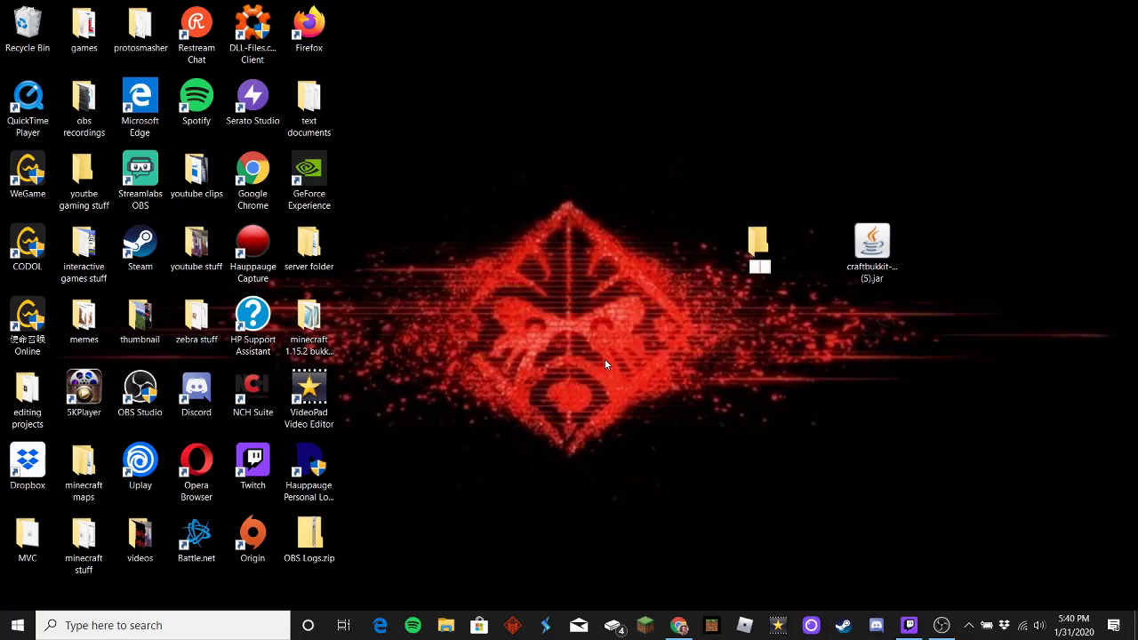
pyautogui.write('1.15')
pyautogui.write('.2 c')
pyautogui.write('xample server')
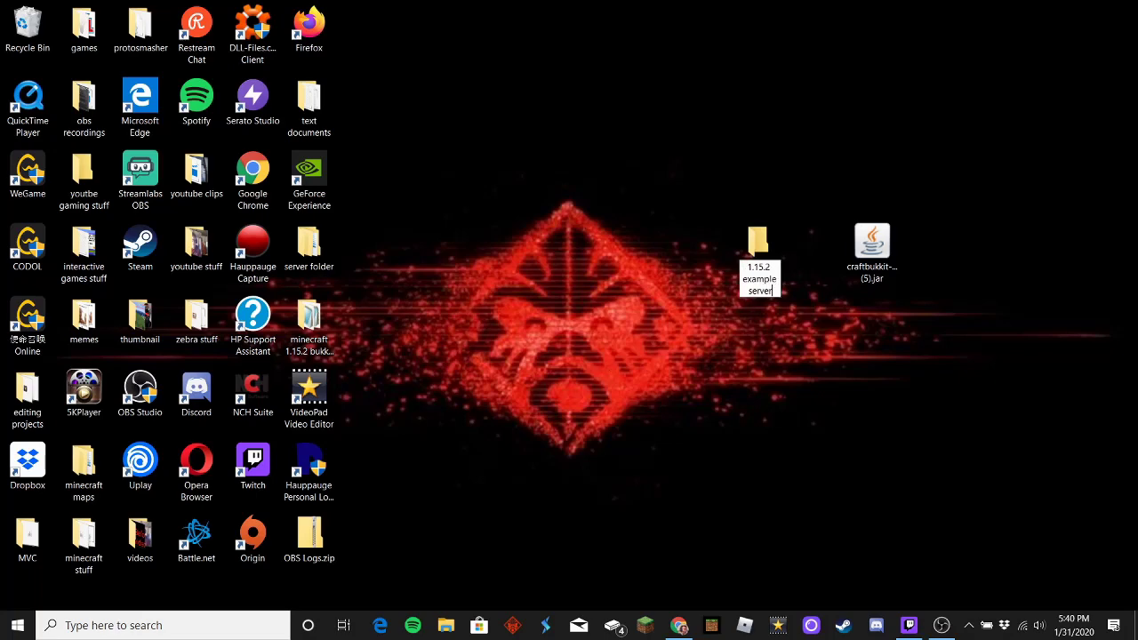
pyautogui.press('Return')
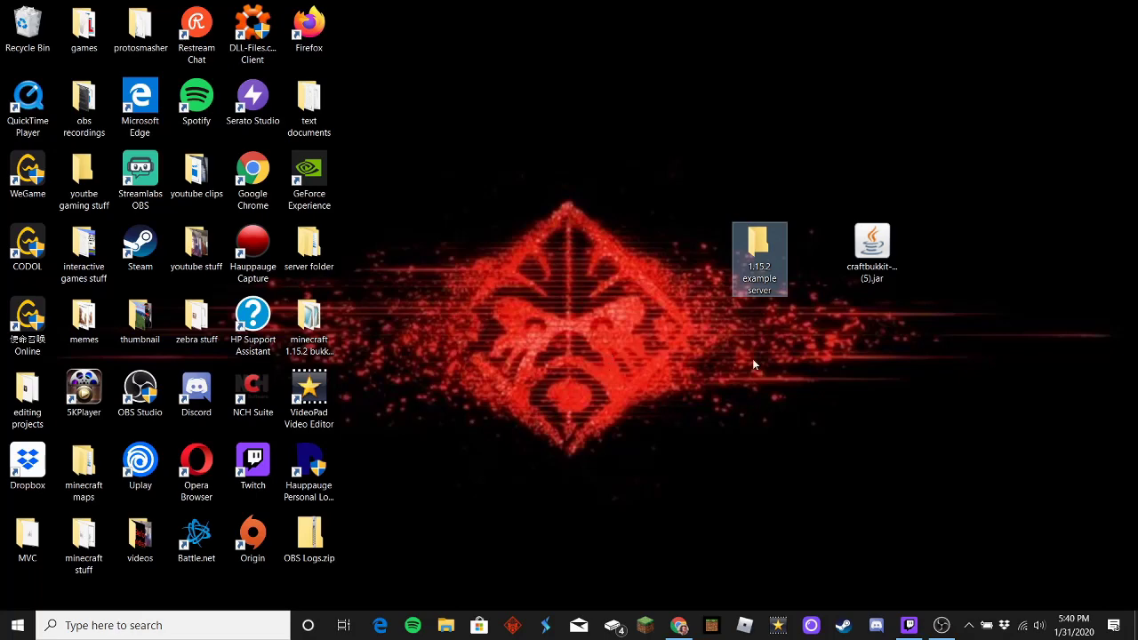
pyautogui.moveTo(762, 249); pyautogui.dragTo(811, 142)
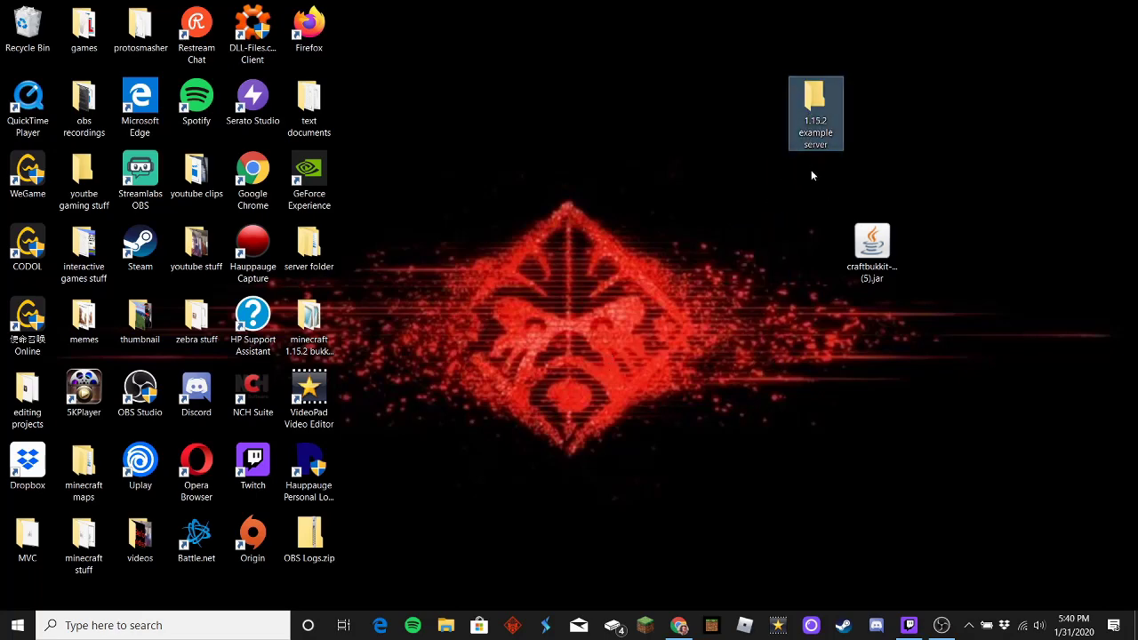
# Step: Move the CraftBukkit jar into the 1.15.2 example server folder
pyautogui.click(811, 169)
pyautogui.click(867, 253)
pyautogui.moveTo(868, 254); pyautogui.dragTo(817, 99)
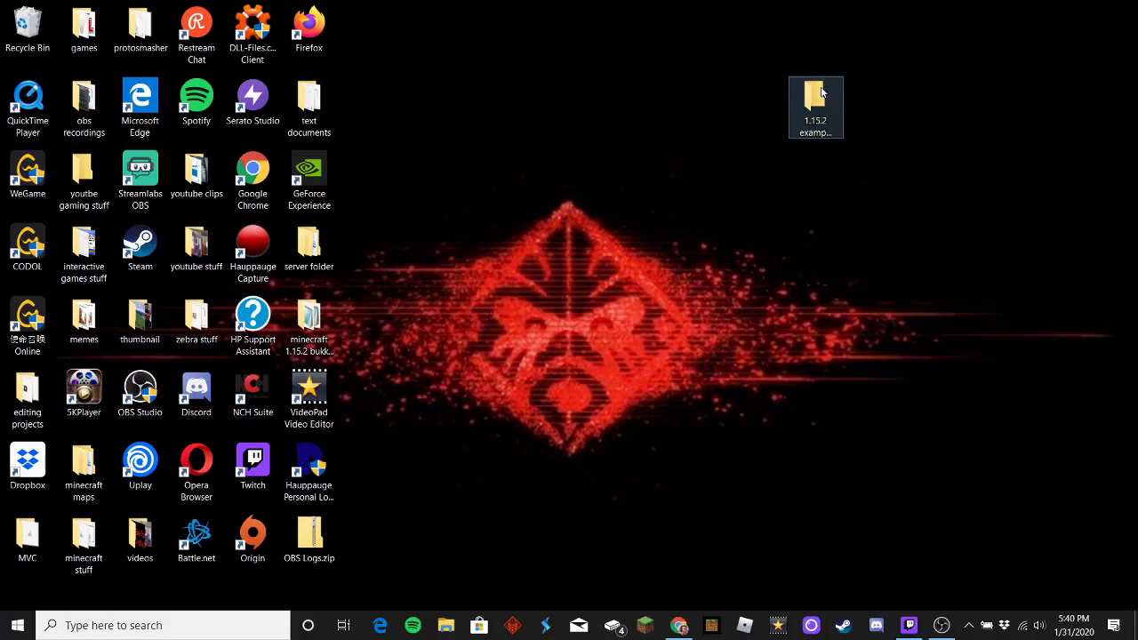
# Step: Rename the CraftBukkit jar in the server folder to bukkit.jar and minimize Explorer
pyautogui.doubleClick(822, 93)
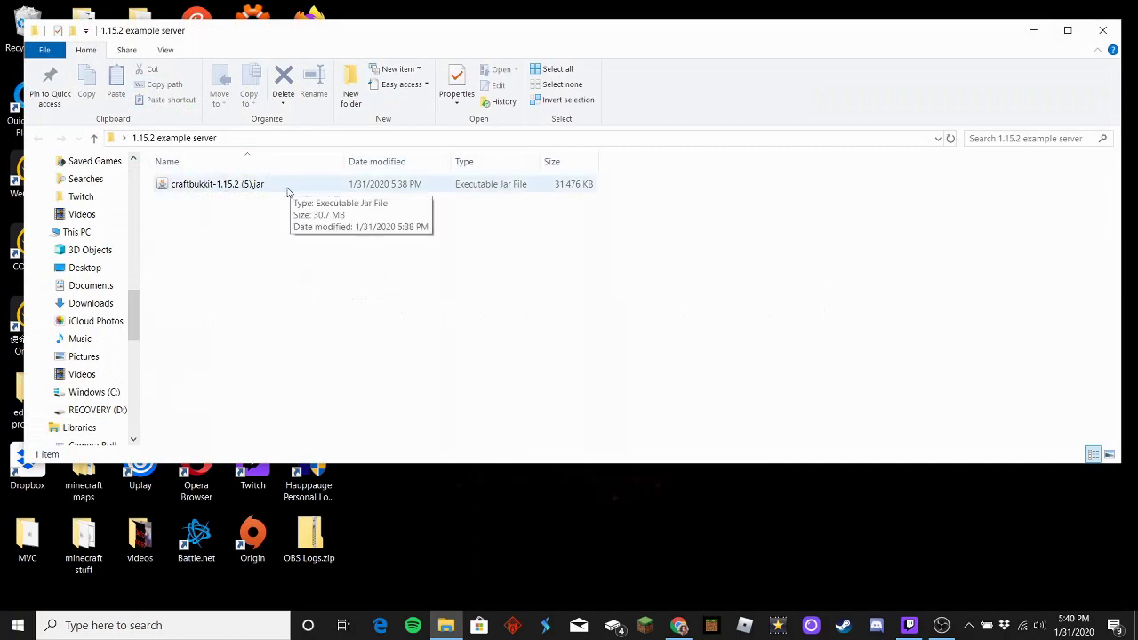
pyautogui.click(287, 192)
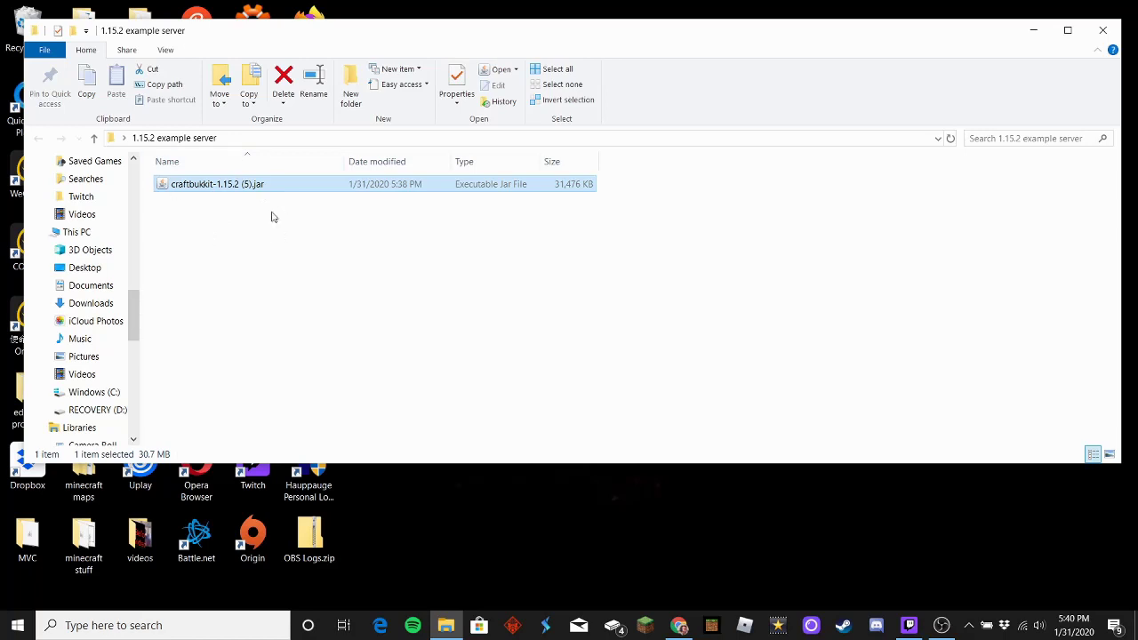
pyautogui.rightClick(233, 183)
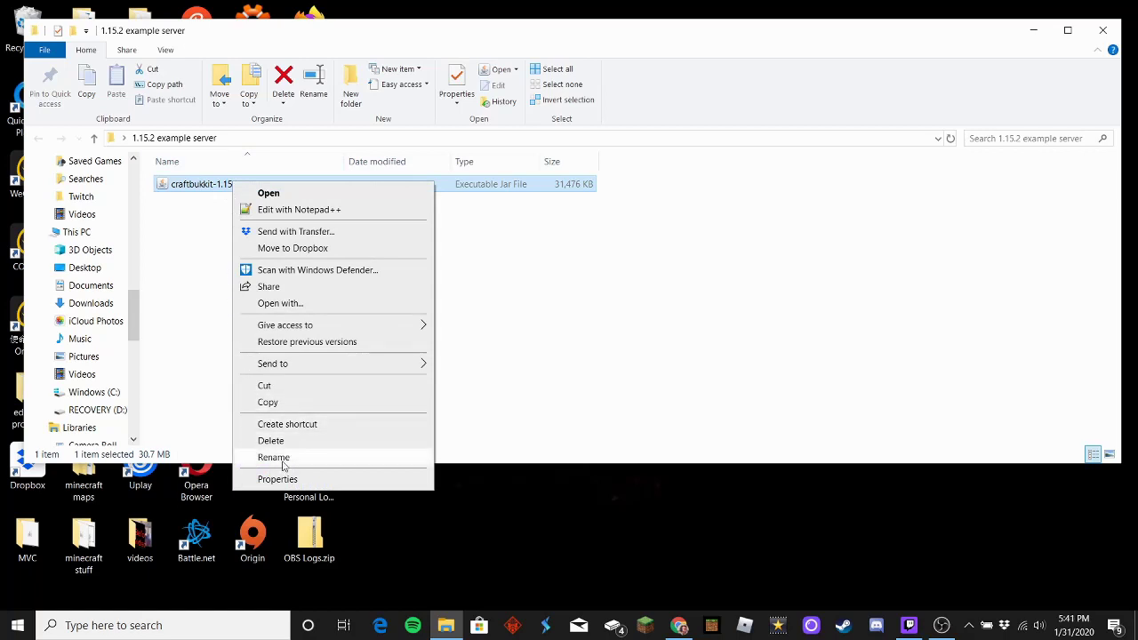
pyautogui.click(274, 457)
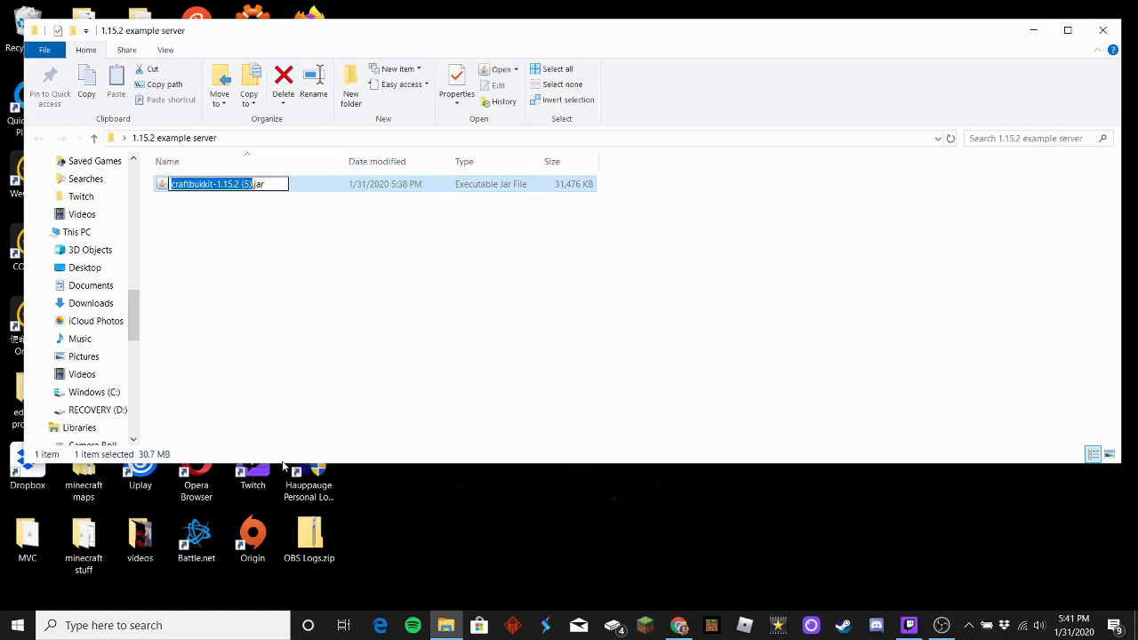
pyautogui.press('BackSpace')
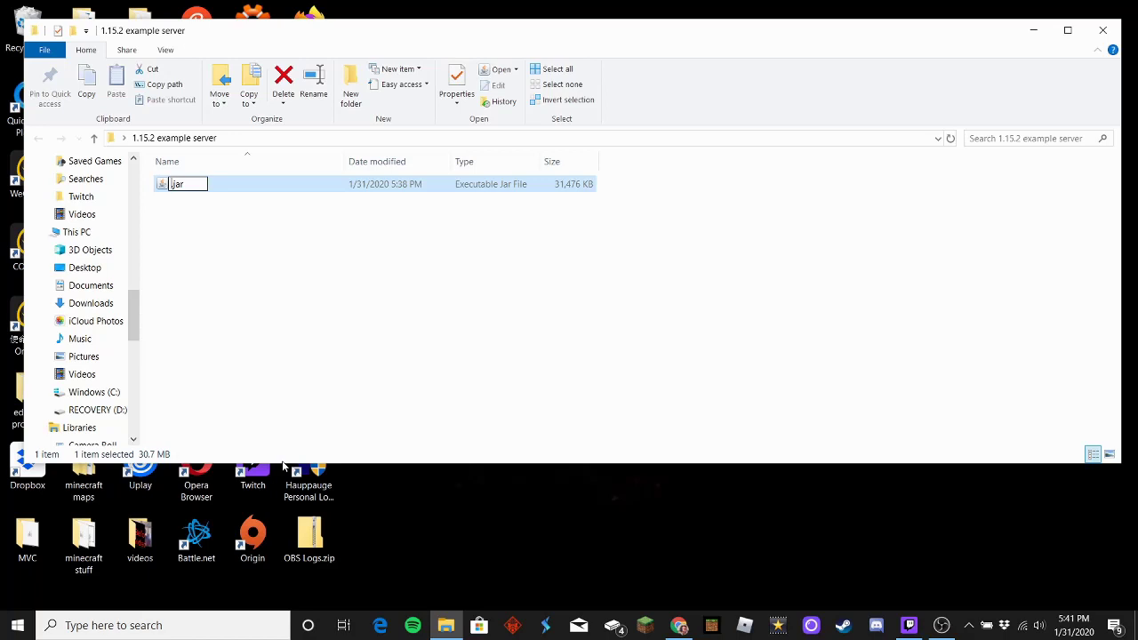
pyautogui.write('bukkit')
pyautogui.press('Return')
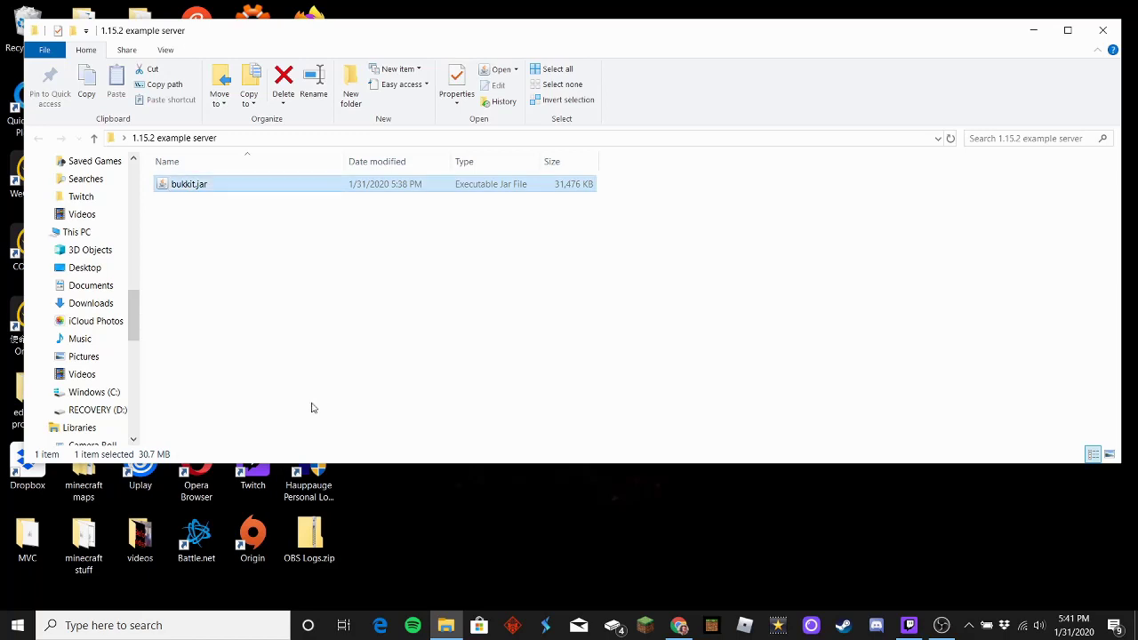
pyautogui.click(209, 258)
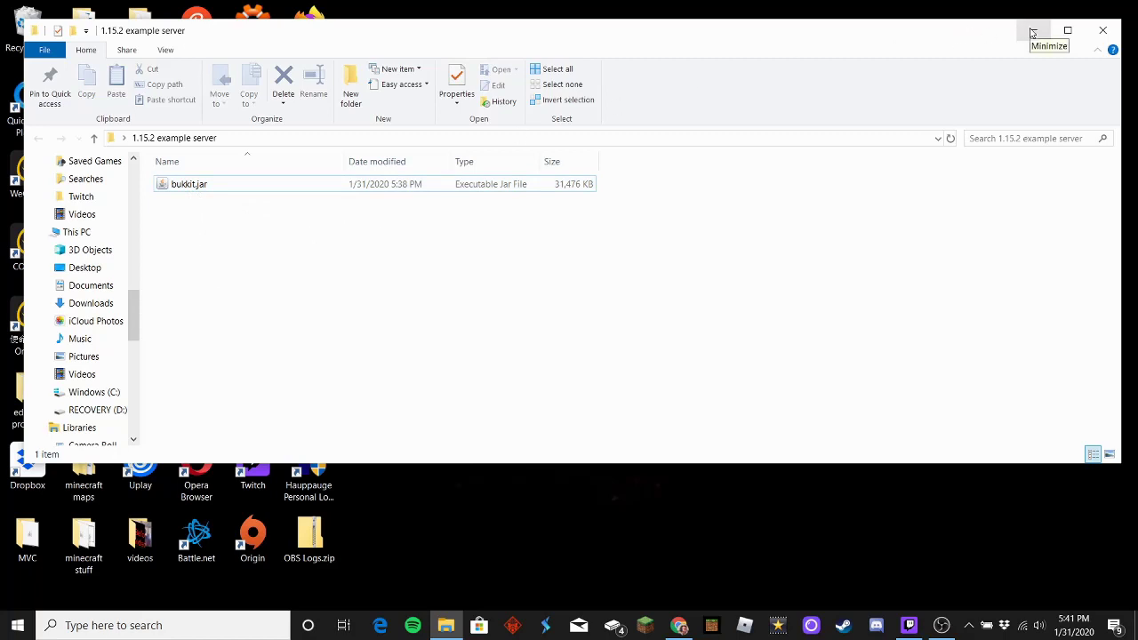
pyautogui.click(1032, 33)
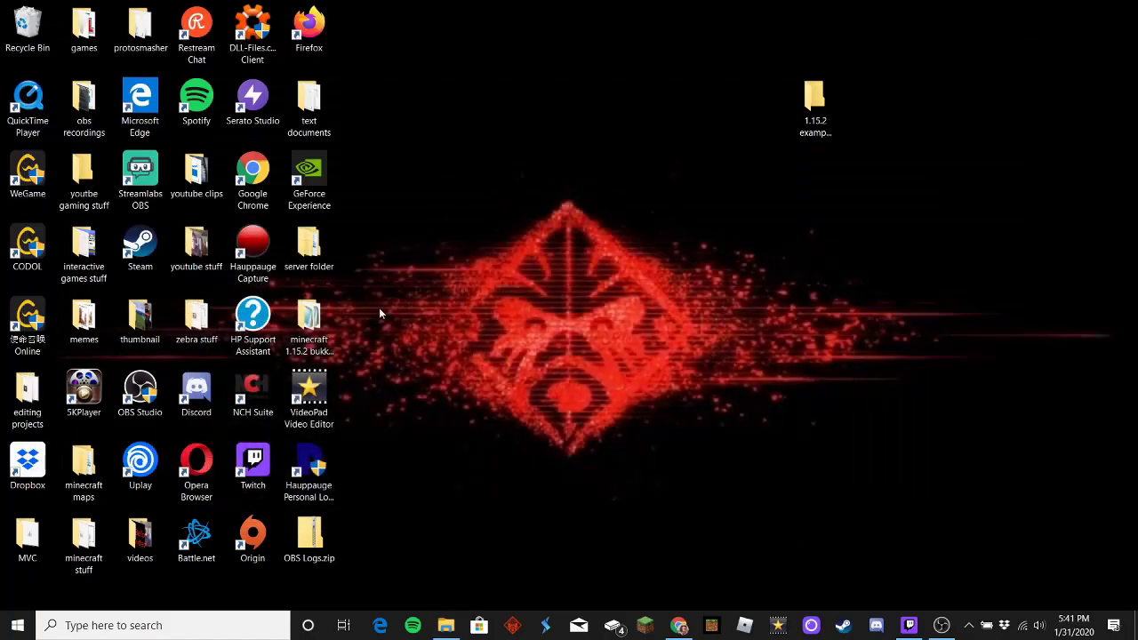
# Step: Open bukkit ram codes.TXT from the text documents folder to view the 2GB launch command
pyautogui.doubleClick(308, 102)
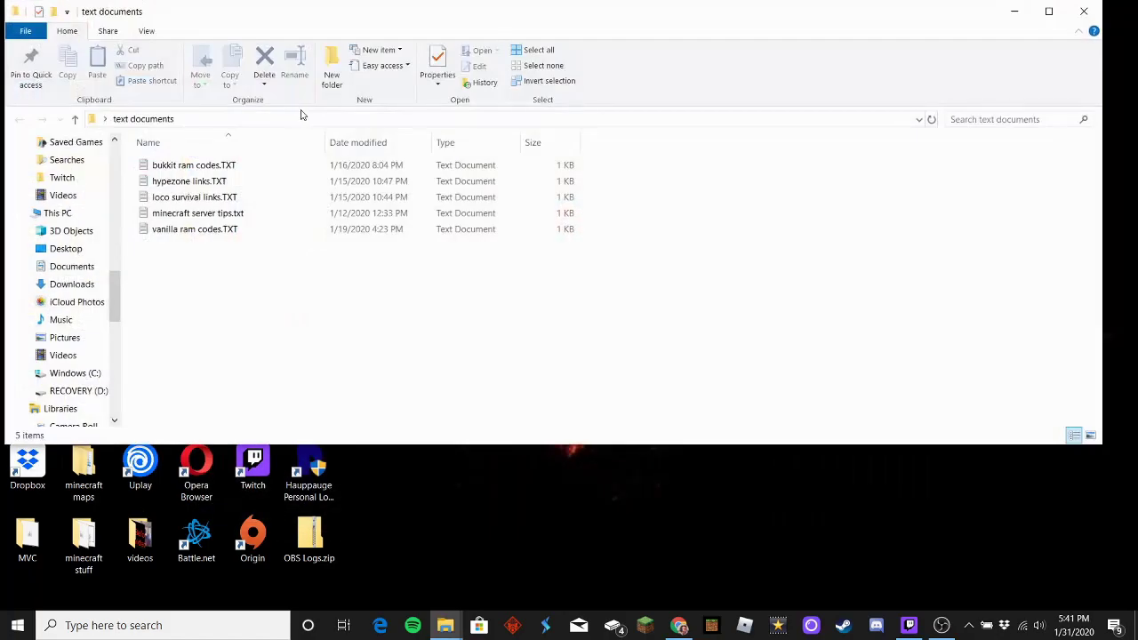
pyautogui.doubleClick(235, 165)
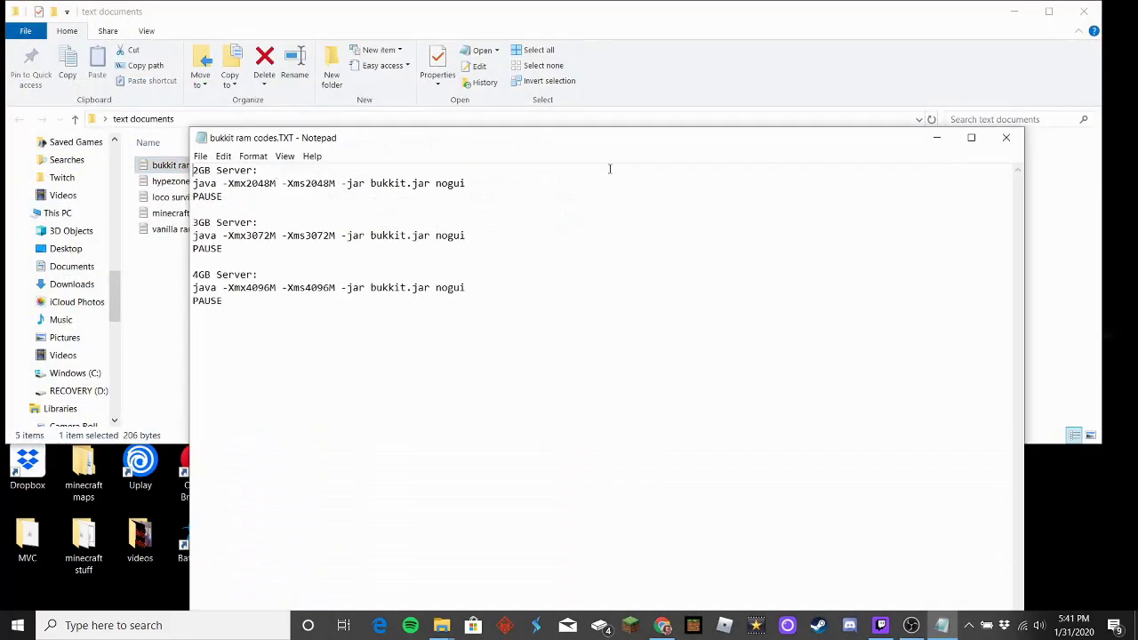
pyautogui.click(1016, 12)
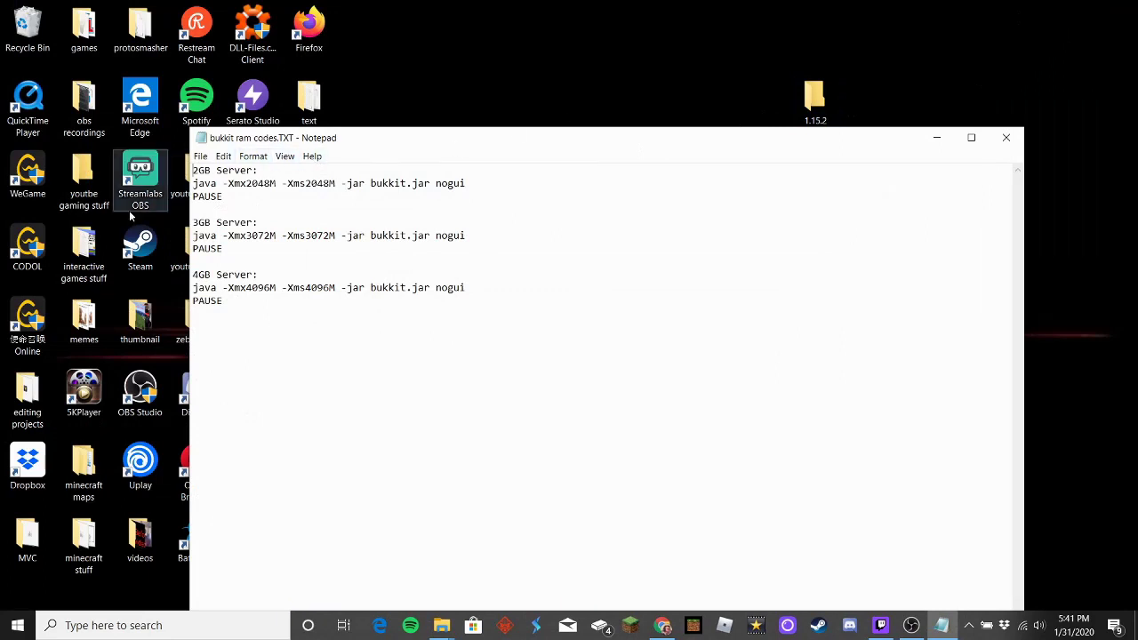
pyautogui.moveTo(194, 170); pyautogui.dragTo(450, 189)
pyautogui.click(514, 222)
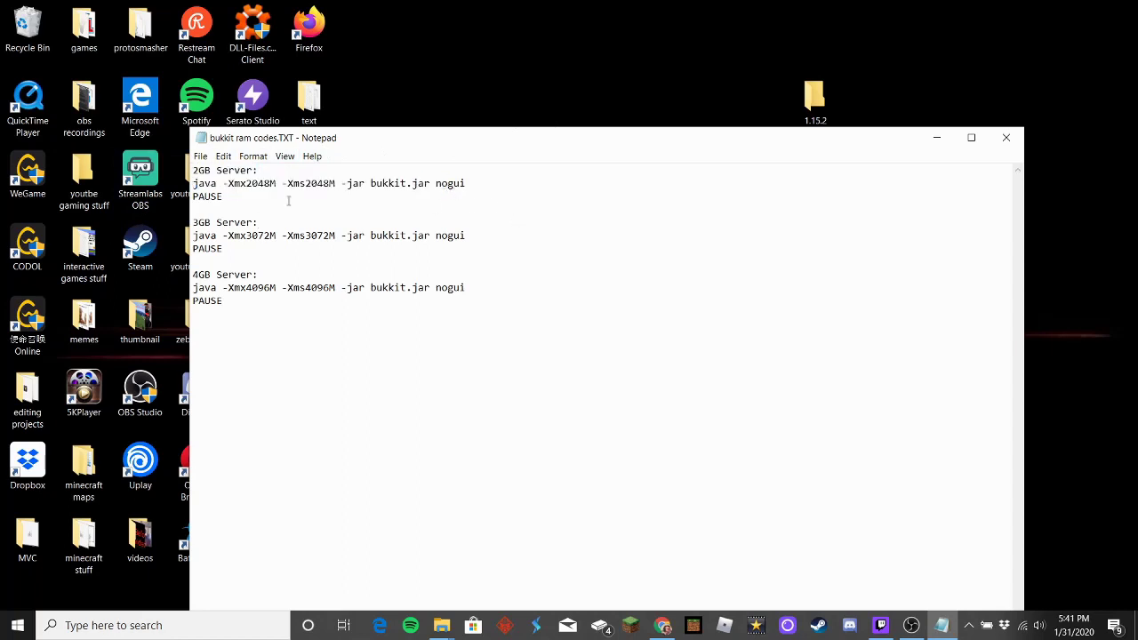
pyautogui.click(246, 195)
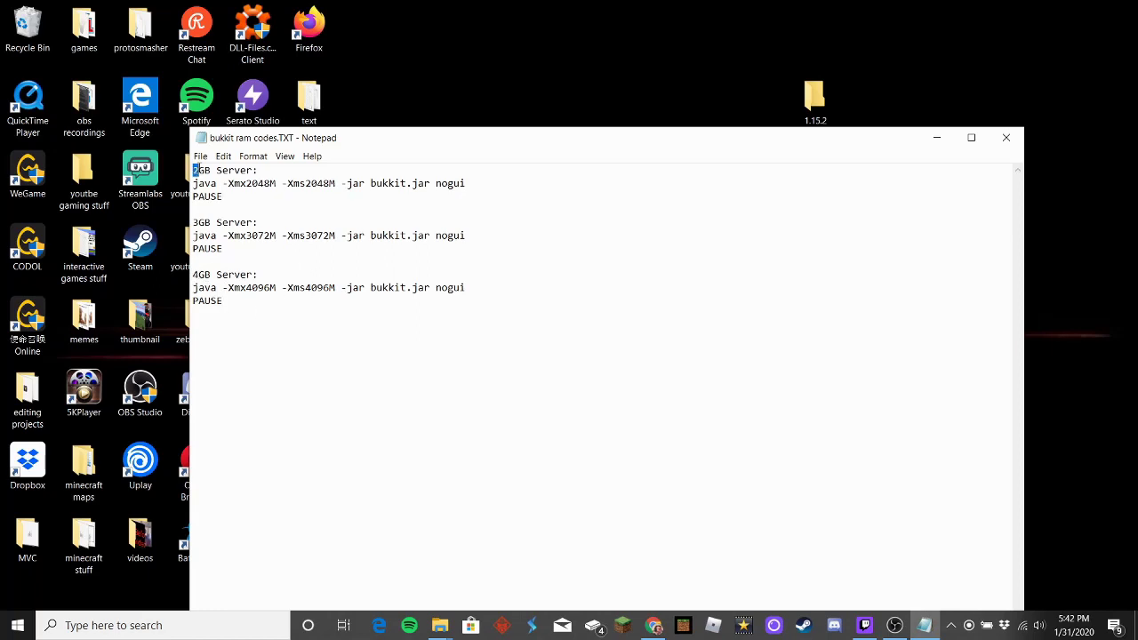
# Step: Copy the 2GB java launch line and PAUSE, then reopen the 1.15.2 example server folder
pyautogui.moveTo(193, 169); pyautogui.dragTo(228, 196)
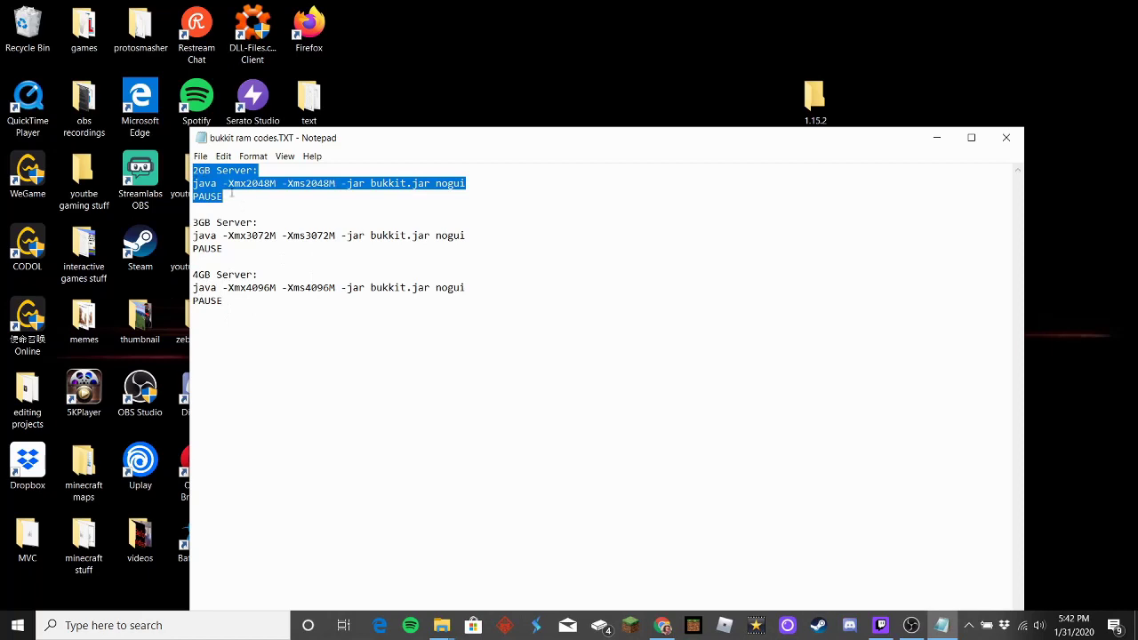
pyautogui.click(256, 201)
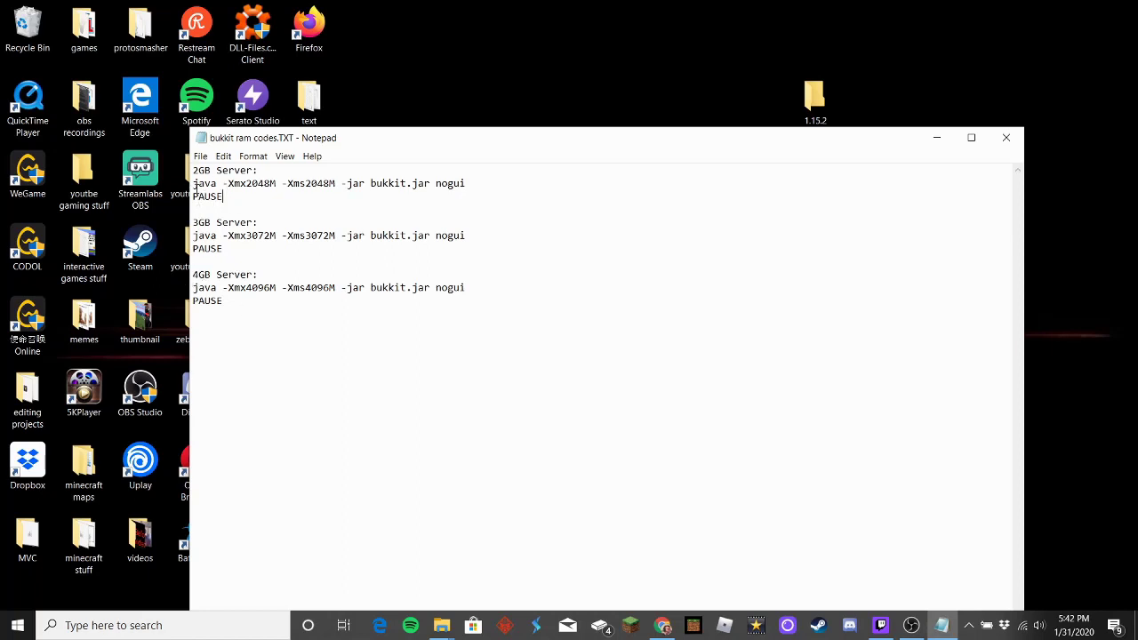
pyautogui.moveTo(194, 184); pyautogui.dragTo(223, 197)
pyautogui.hotkey('ctrl', 'c')
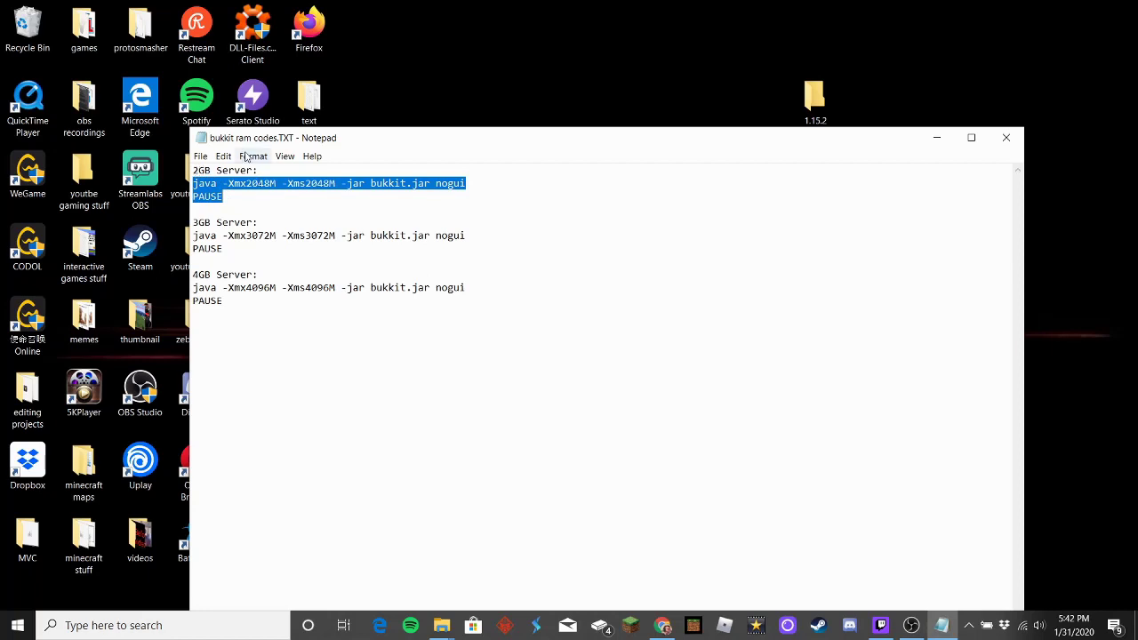
pyautogui.doubleClick(816, 99)
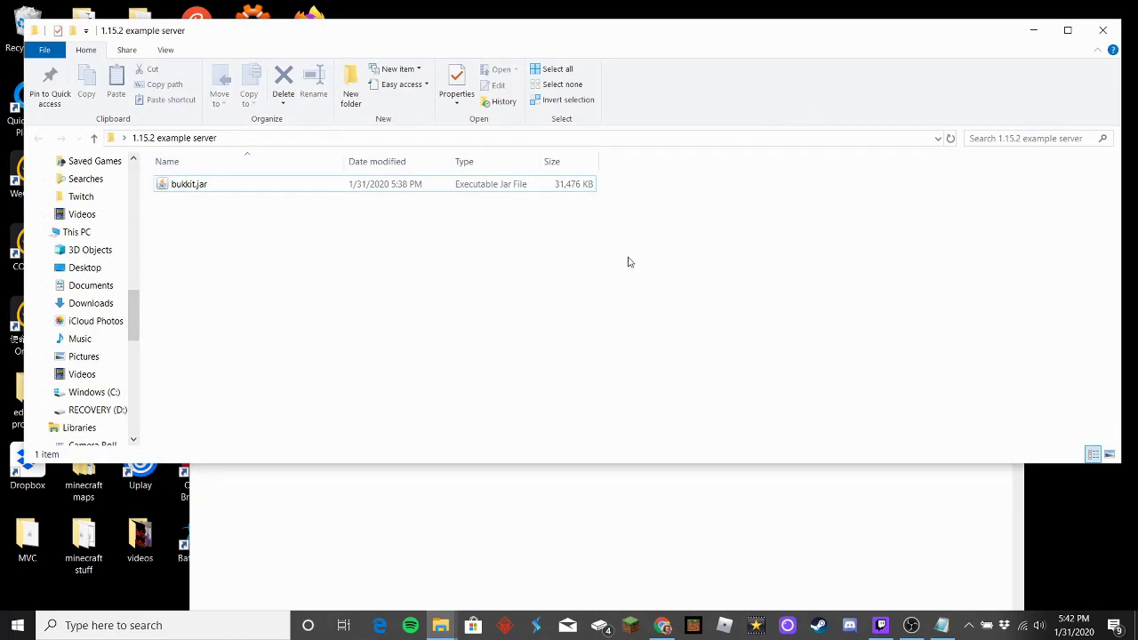
# Step: Create a new text document in the server folder and paste the 2GB launch command into it
pyautogui.rightClick(193, 220)
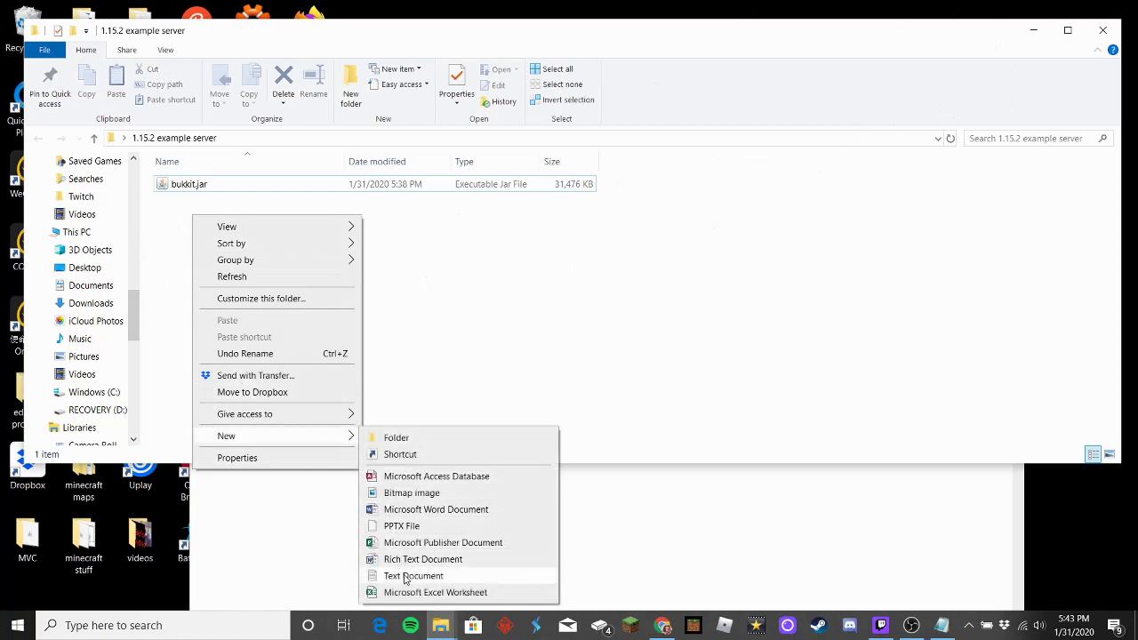
pyautogui.click(413, 575)
pyautogui.click(354, 398)
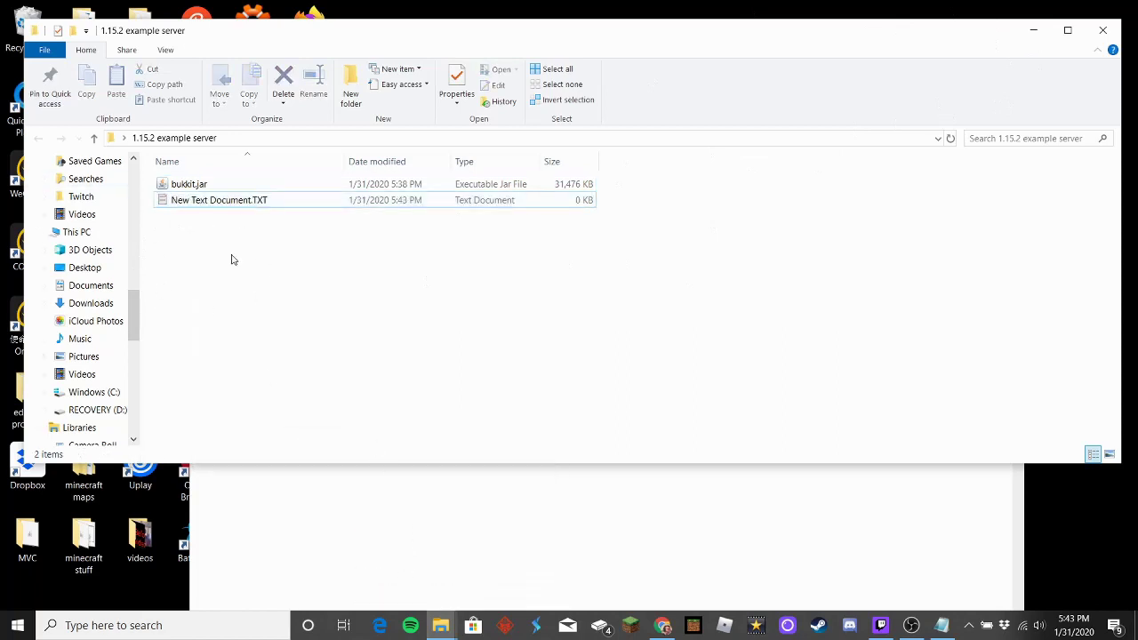
pyautogui.doubleClick(256, 202)
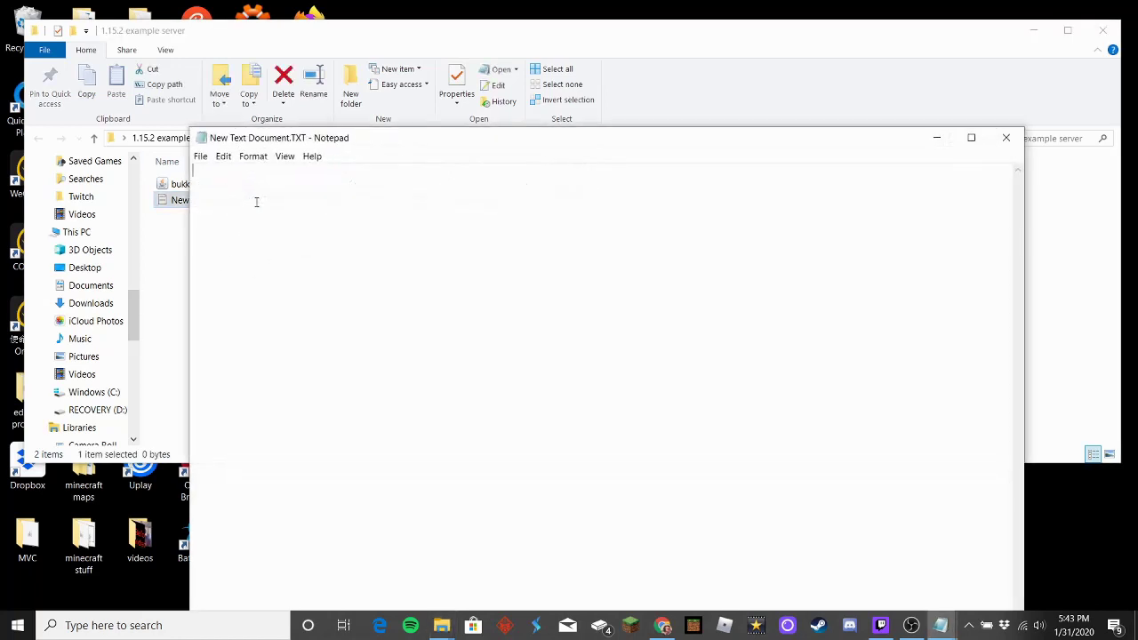
pyautogui.rightClick(224, 179)
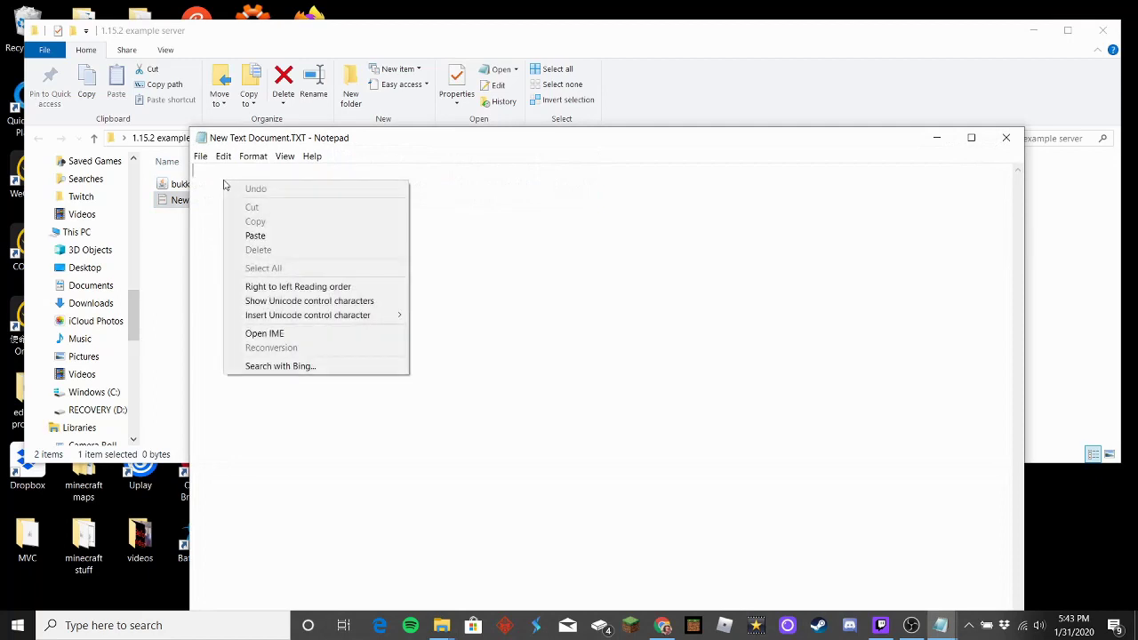
pyautogui.click(253, 234)
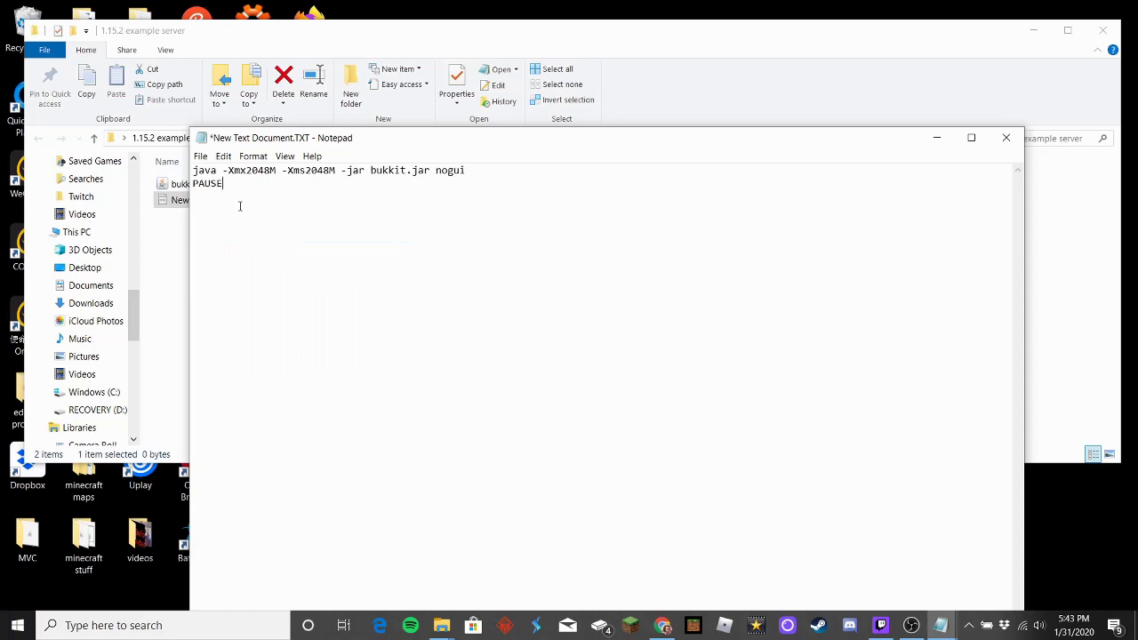
# Step: Save the document as run.bat with the file type set to All Files
pyautogui.click(201, 158)
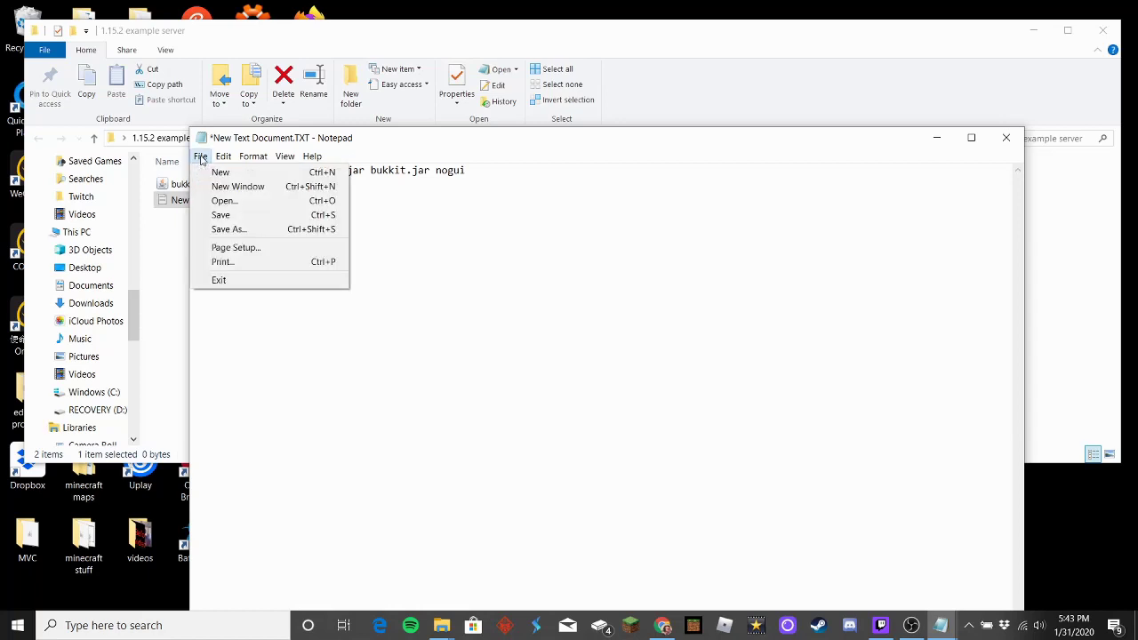
pyautogui.click(230, 230)
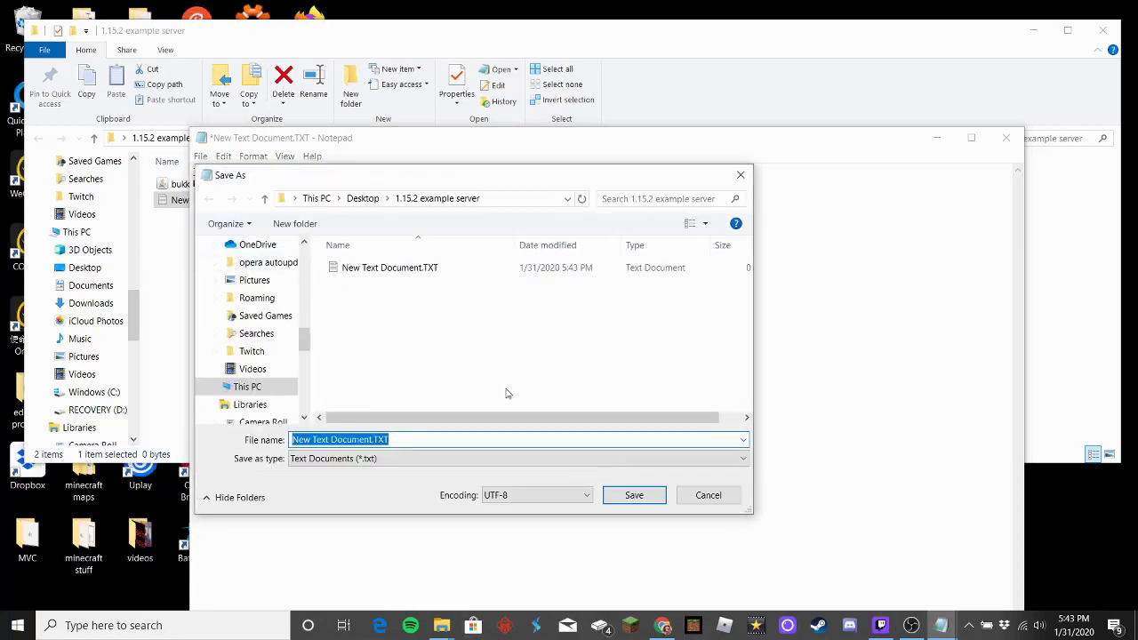
pyautogui.press('BackSpace')
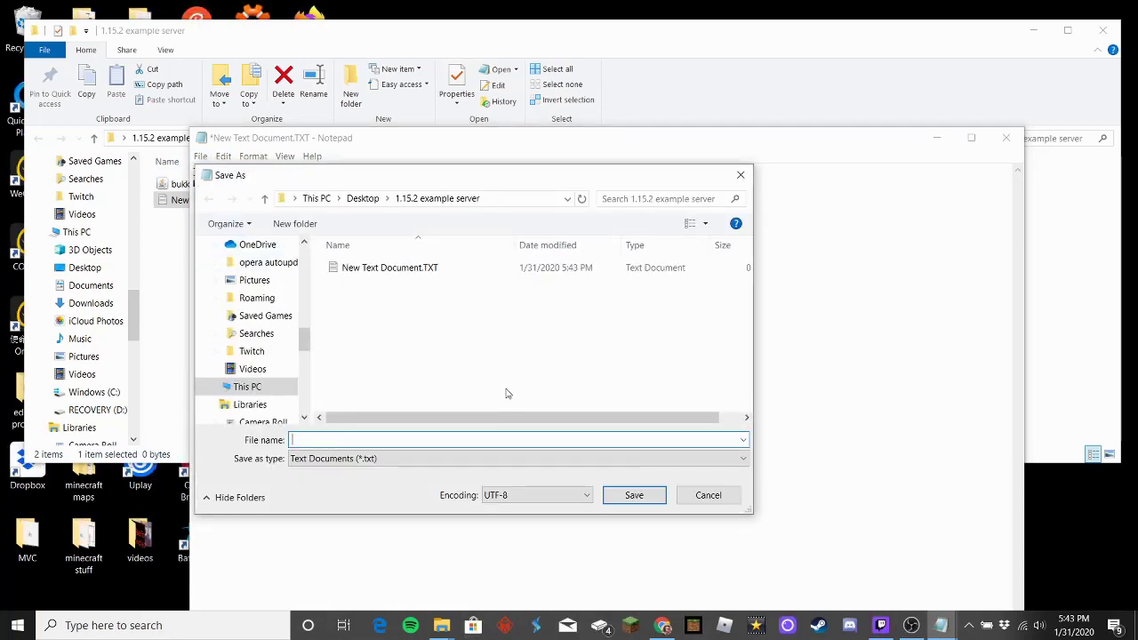
pyautogui.write('run')
pyautogui.write('.bat')
pyautogui.click(326, 458)
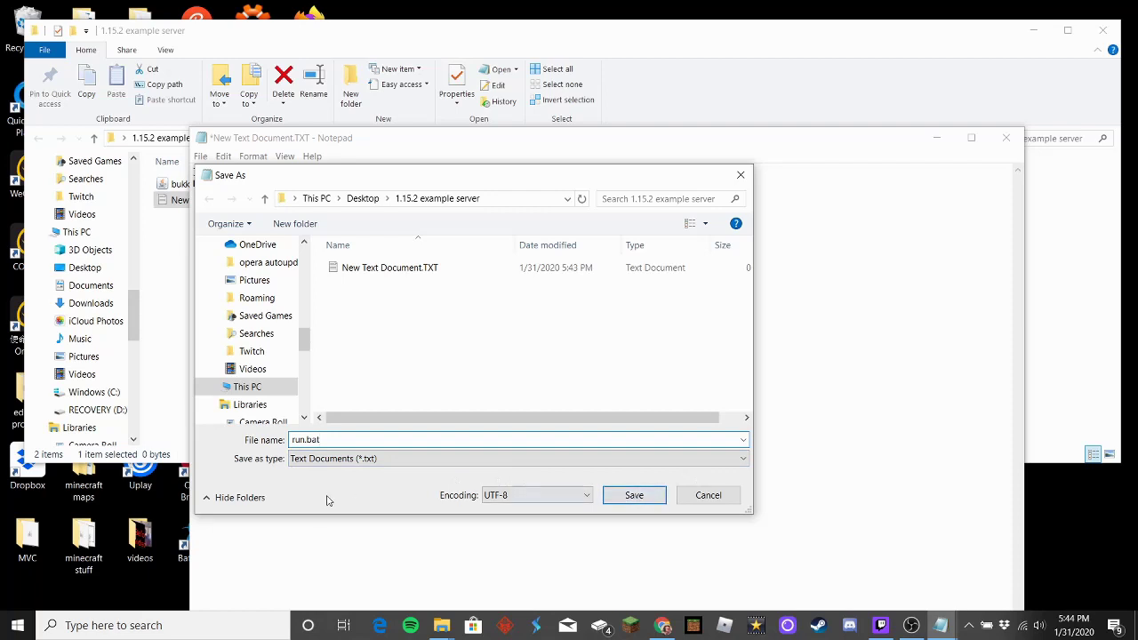
pyautogui.click(390, 460)
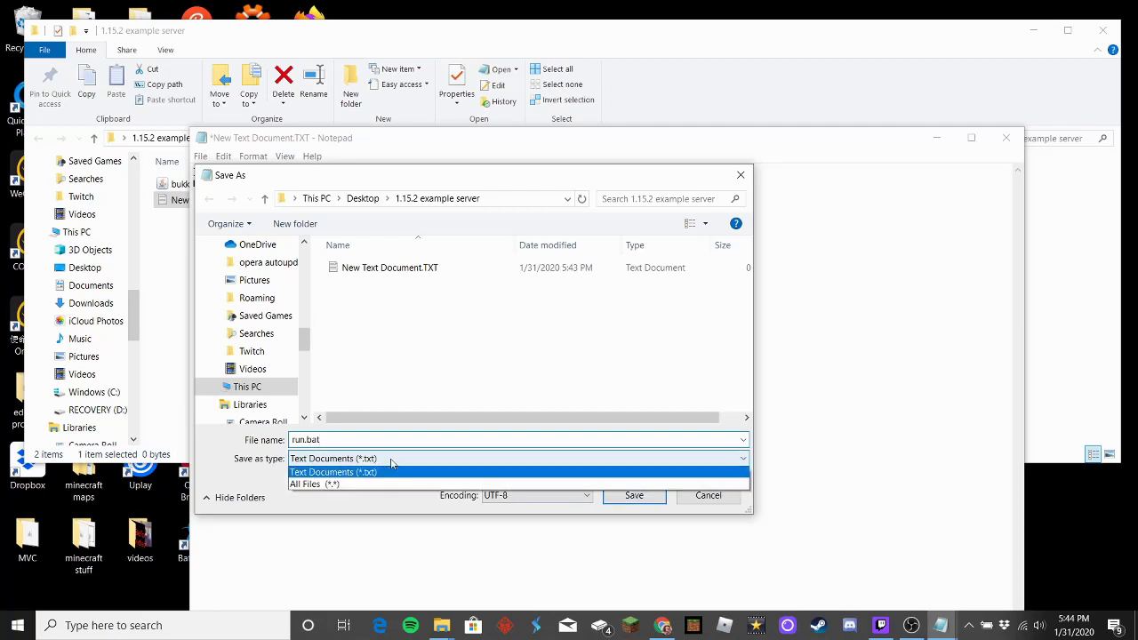
pyautogui.click(388, 485)
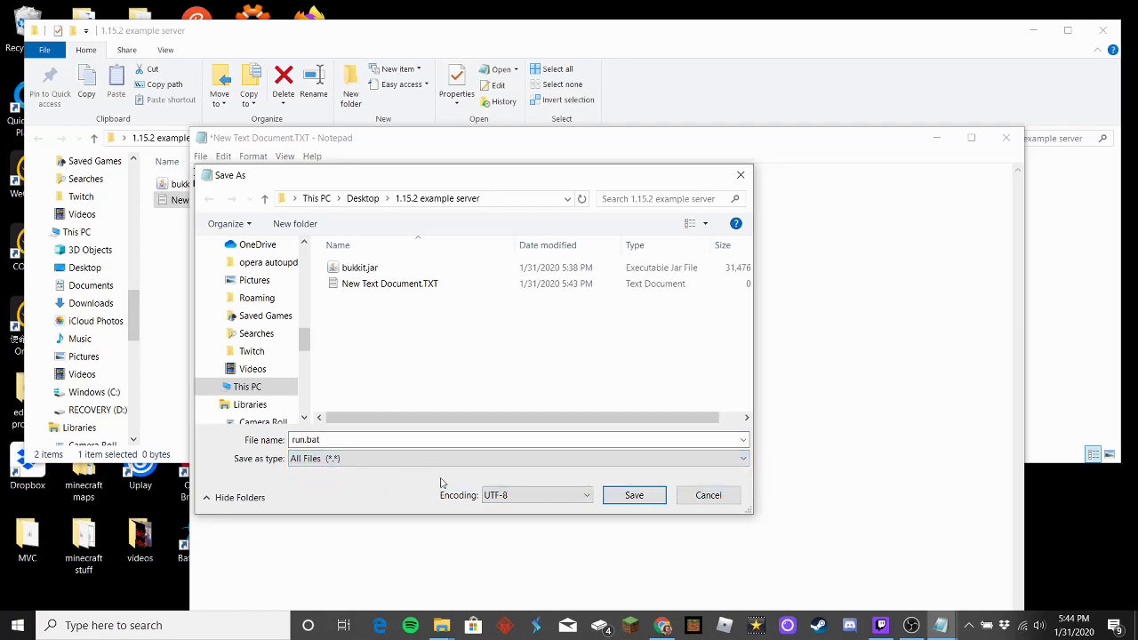
pyautogui.click(634, 497)
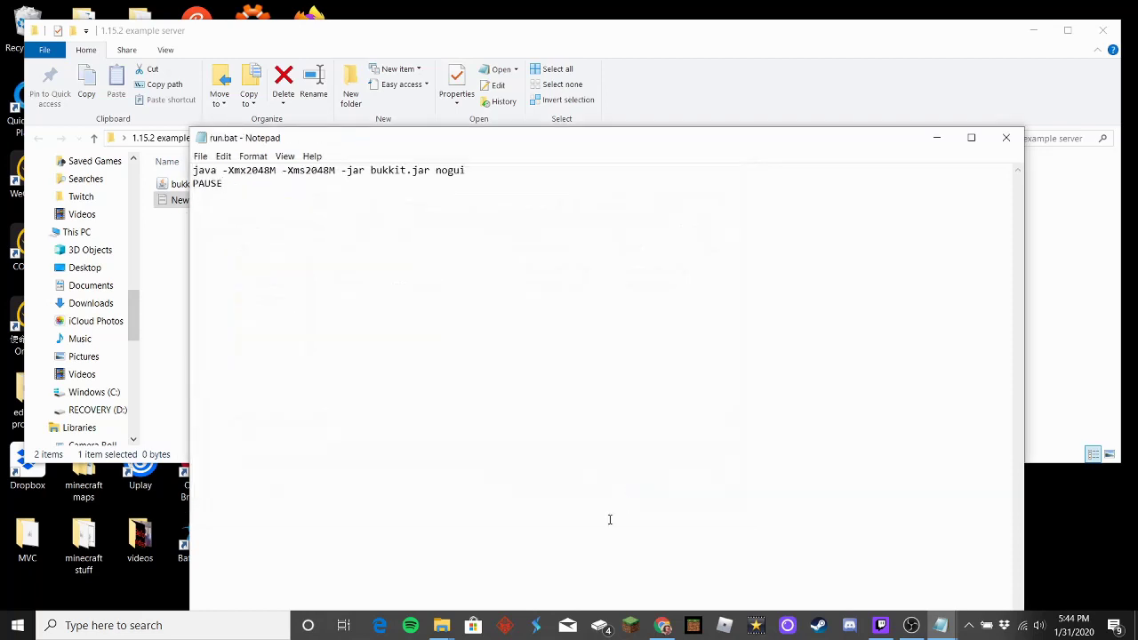
# Step: Delete the leftover New Text Document.TXT and close the run.bat and bukkit ram codes Notepad windows
pyautogui.click(1006, 138)
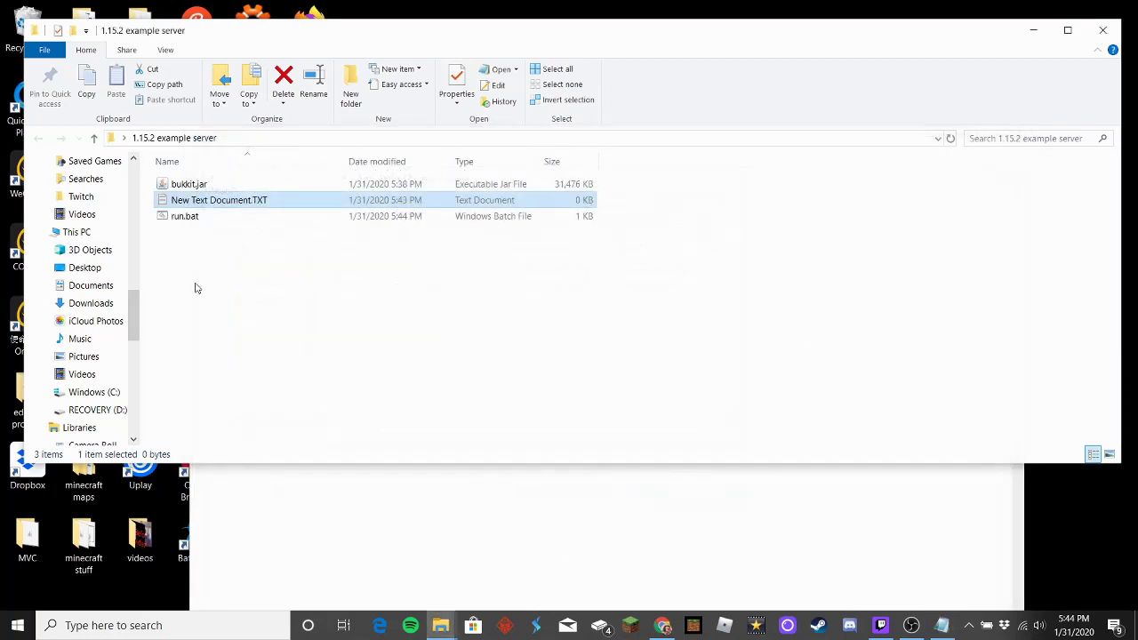
pyautogui.rightClick(219, 201)
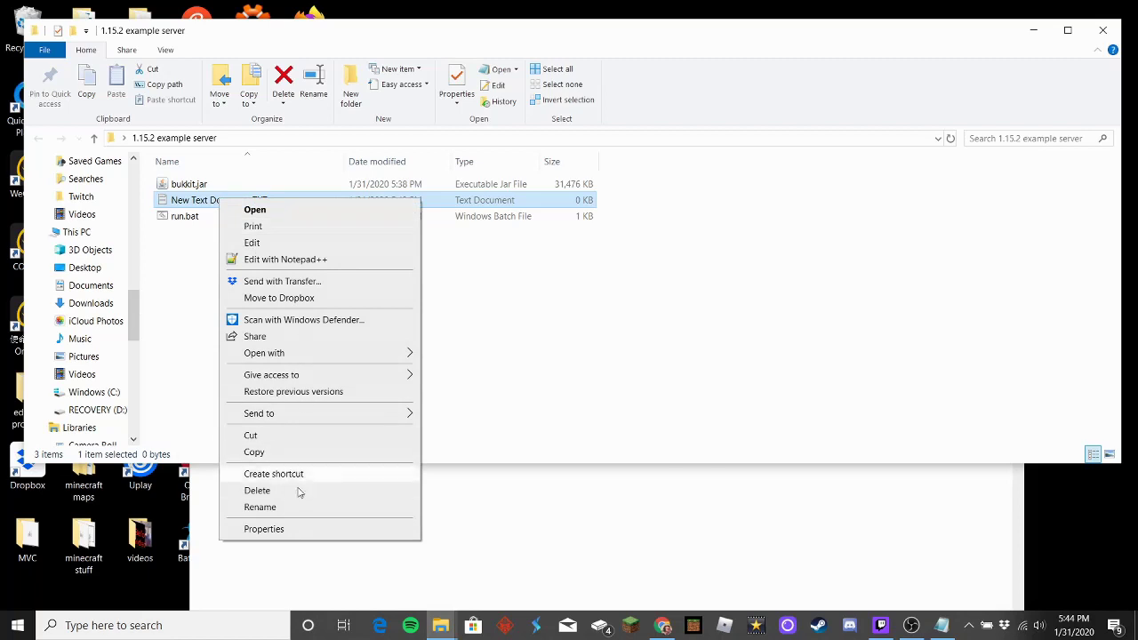
pyautogui.click(299, 491)
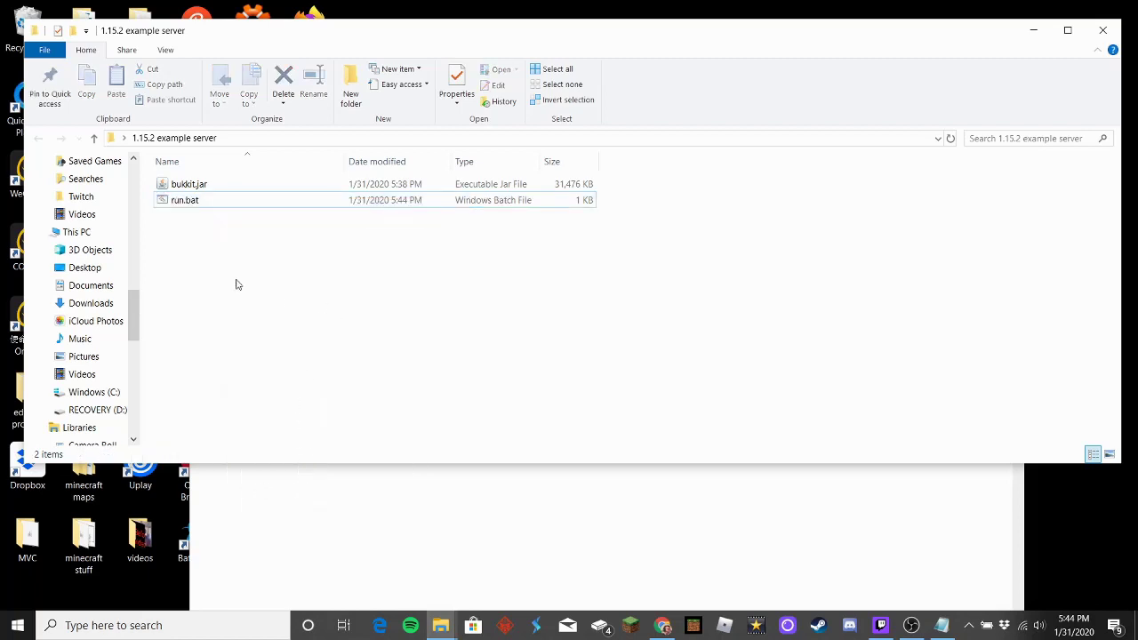
pyautogui.click(201, 202)
pyautogui.click(284, 536)
pyautogui.click(1006, 137)
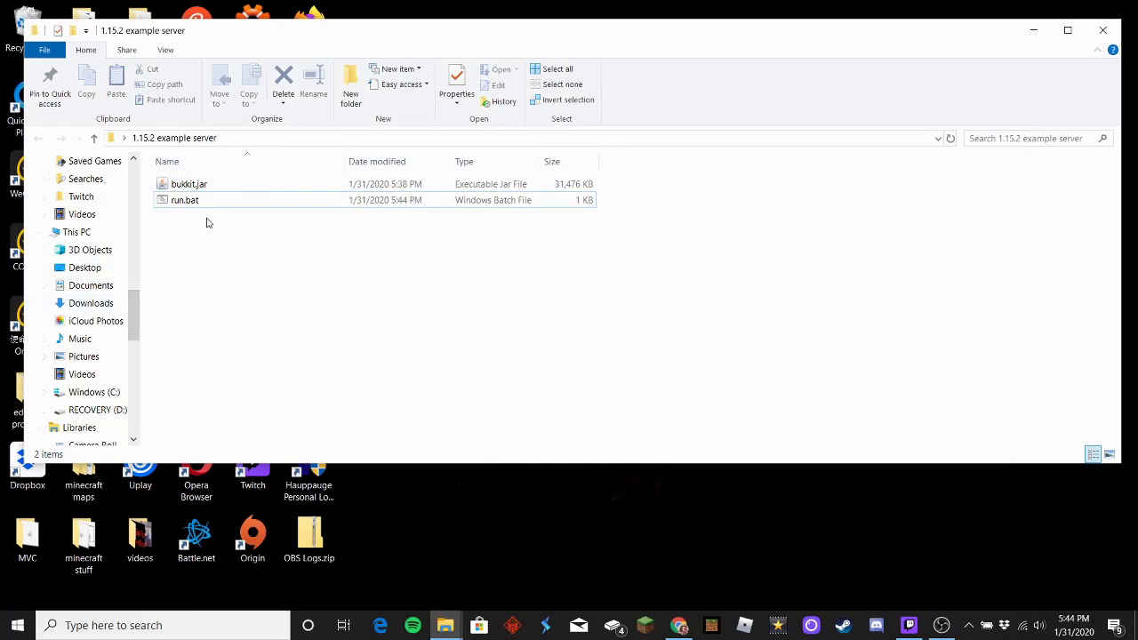
# Step: Launch run.bat so bukkit.jar stops at the EULA notice, then dismiss the console
pyautogui.doubleClick(205, 202)
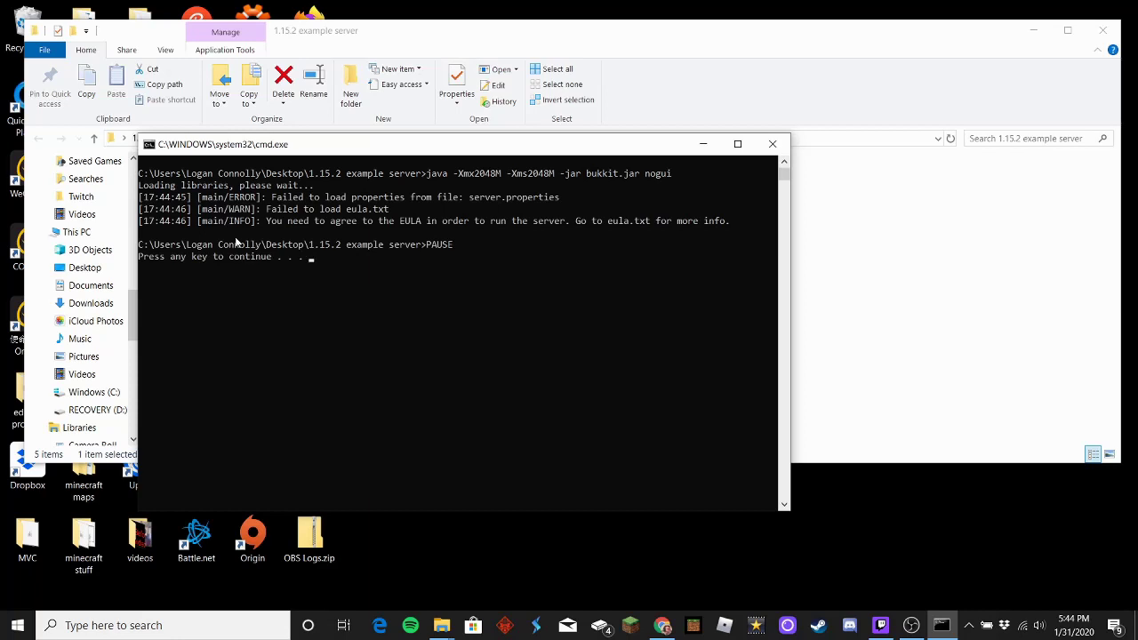
pyautogui.press('Return')
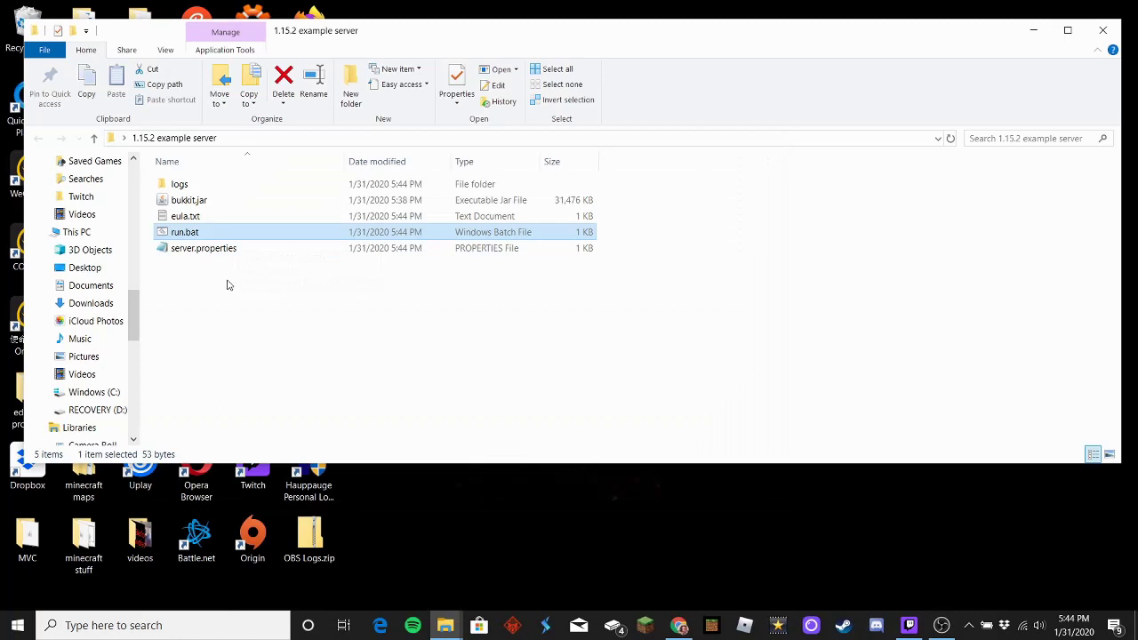
# Step: Open eula.txt and copy the Minecraft EULA web address from its first line
pyautogui.click(190, 302)
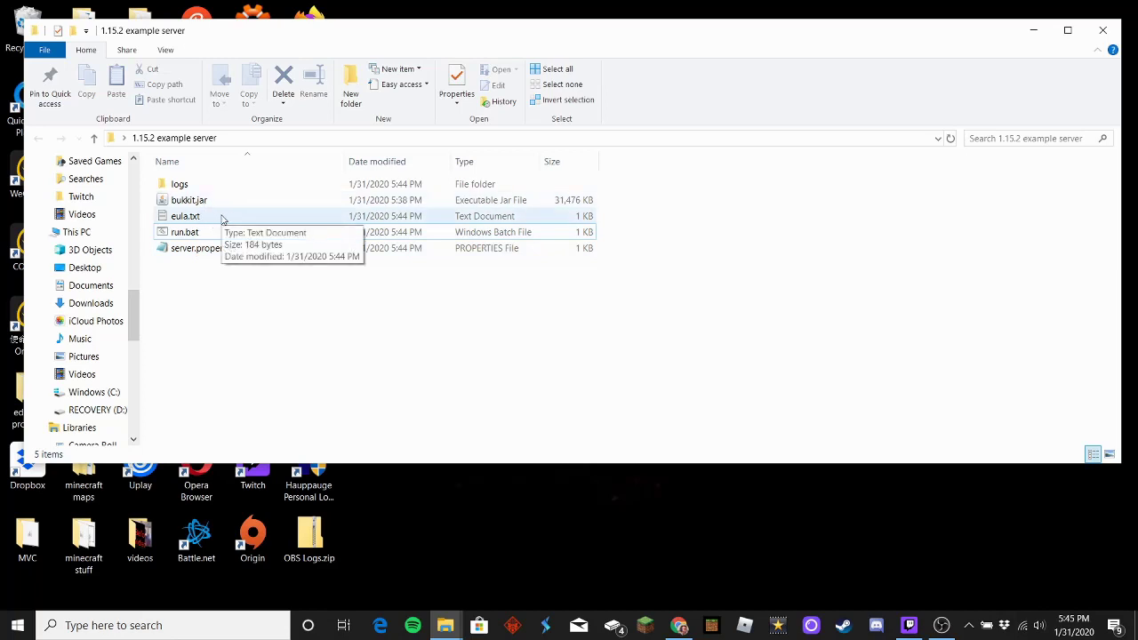
pyautogui.doubleClick(222, 218)
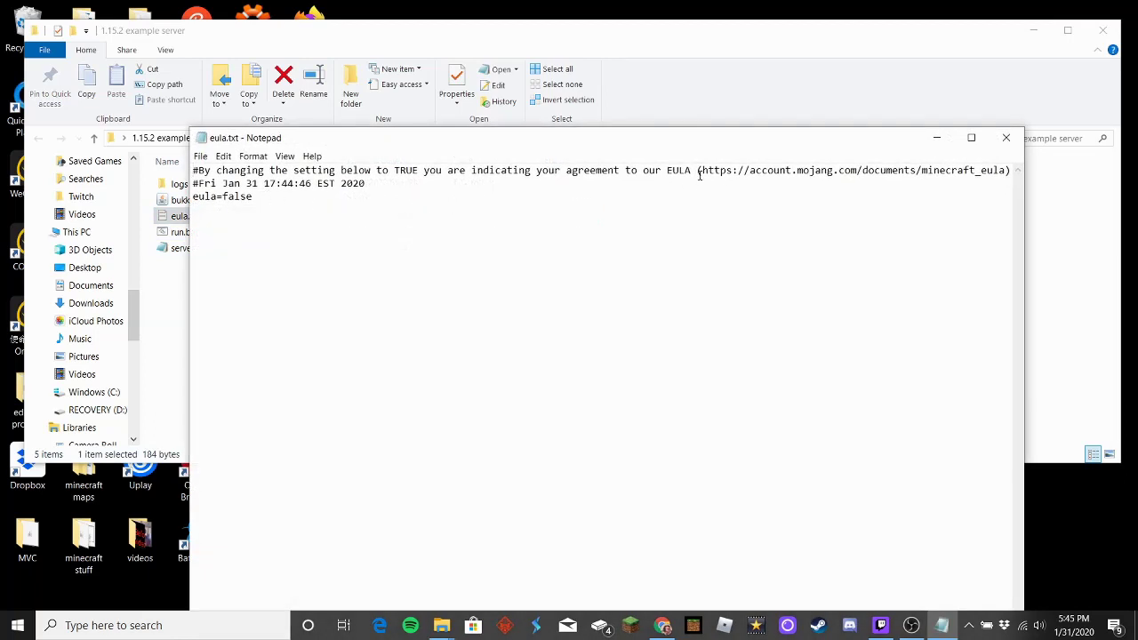
pyautogui.moveTo(702, 175); pyautogui.dragTo(1003, 165)
pyautogui.hotkey('ctrl', 'c')
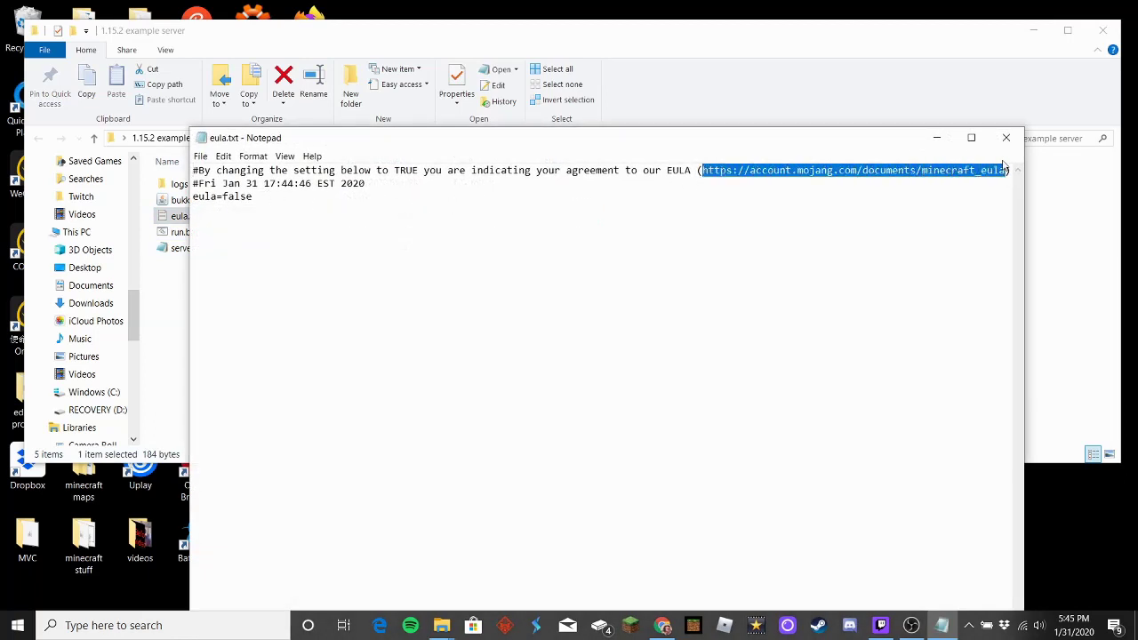
pyautogui.click(660, 627)
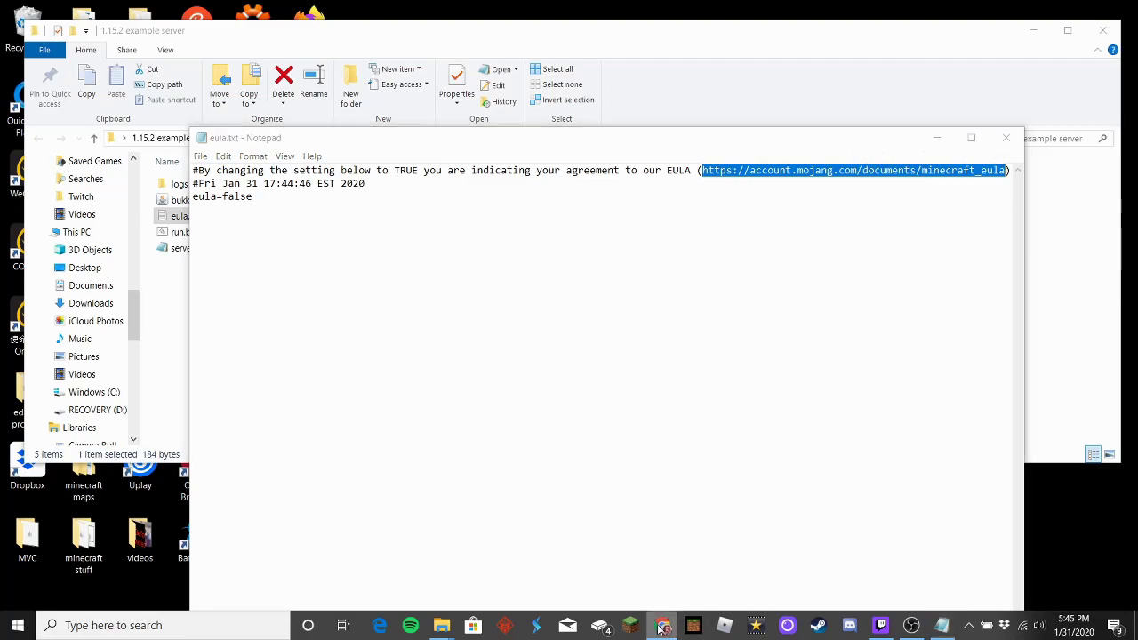
# Step: Open the pasted Minecraft EULA address in a new Chrome tab and scroll through it
pyautogui.click(218, 19)
pyautogui.hotkey('ctrl', 'v')
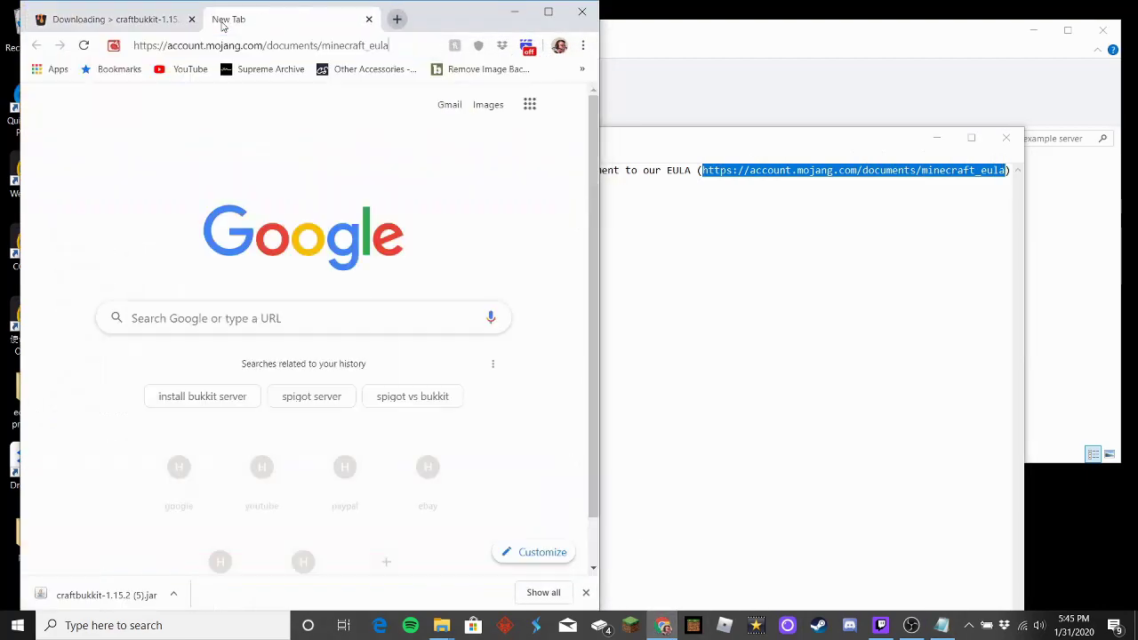
pyautogui.press('Return')
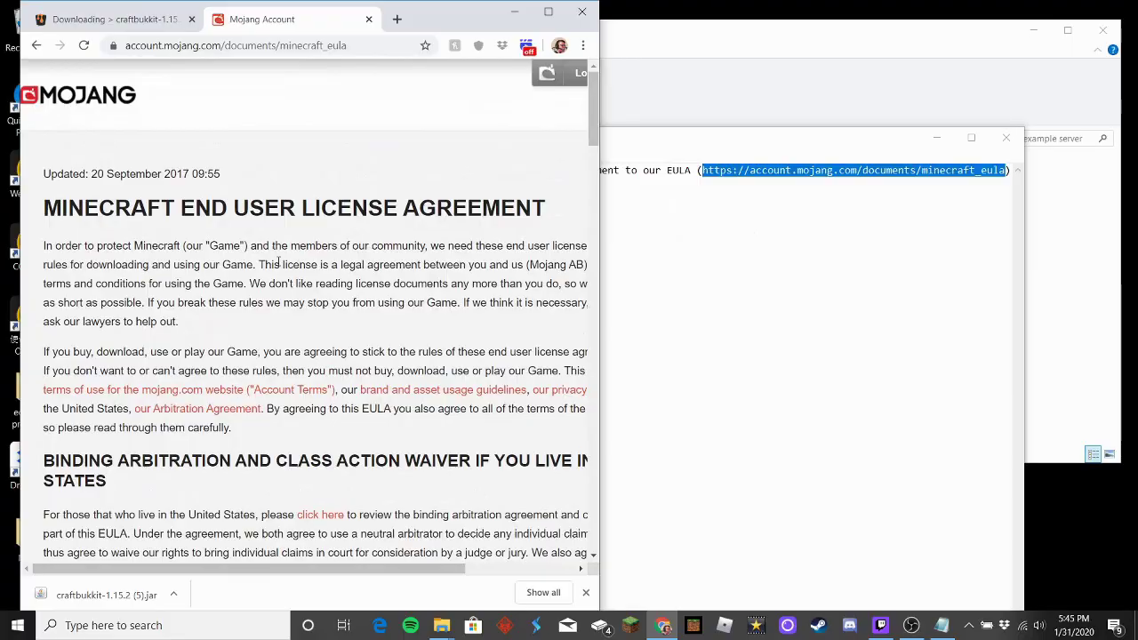
pyautogui.scroll(-20, 360, 300)
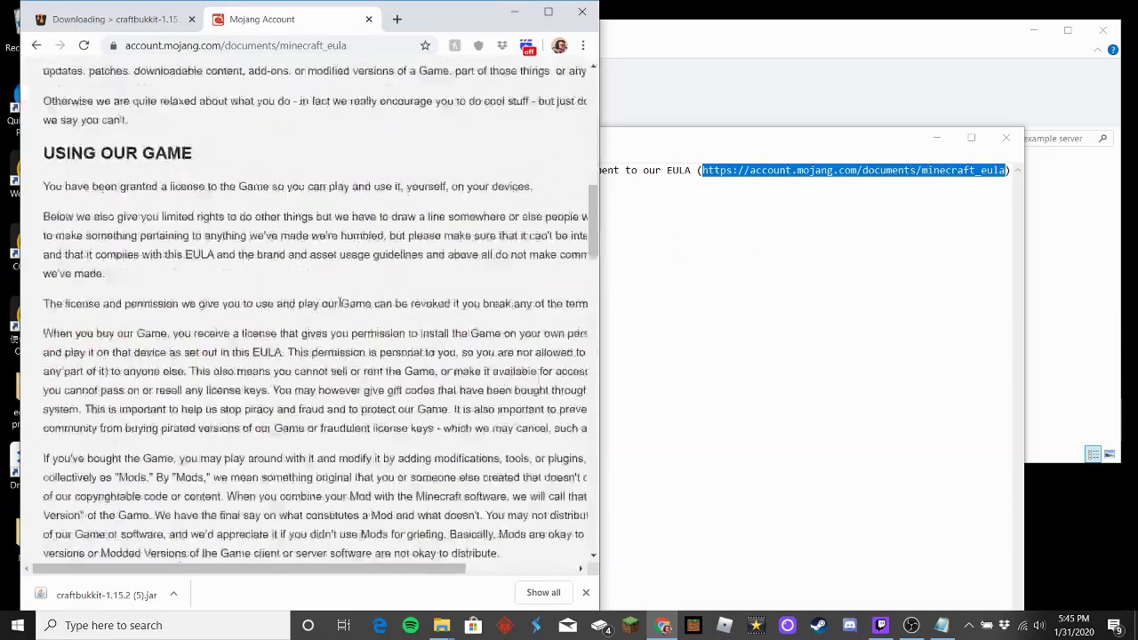
pyautogui.scroll(-5, 332, 297)
pyautogui.scroll(20, 332, 297)
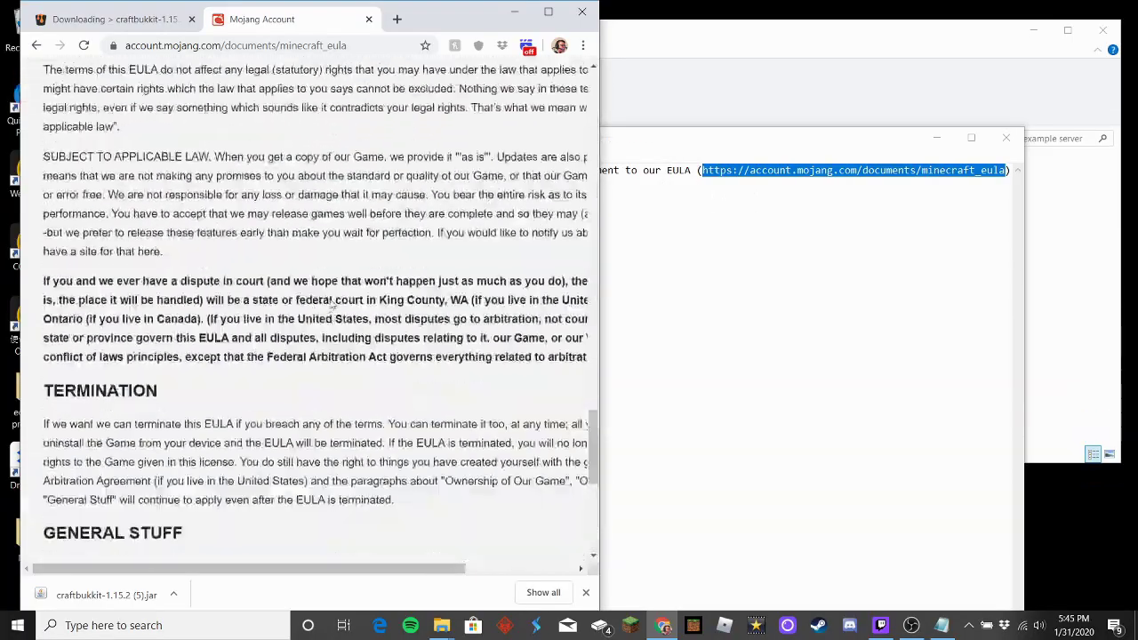
pyautogui.scroll(5, 333, 297)
# Step: Close the Mojang EULA tab and minimize Chrome so eula.txt is in front
pyautogui.click(656, 357)
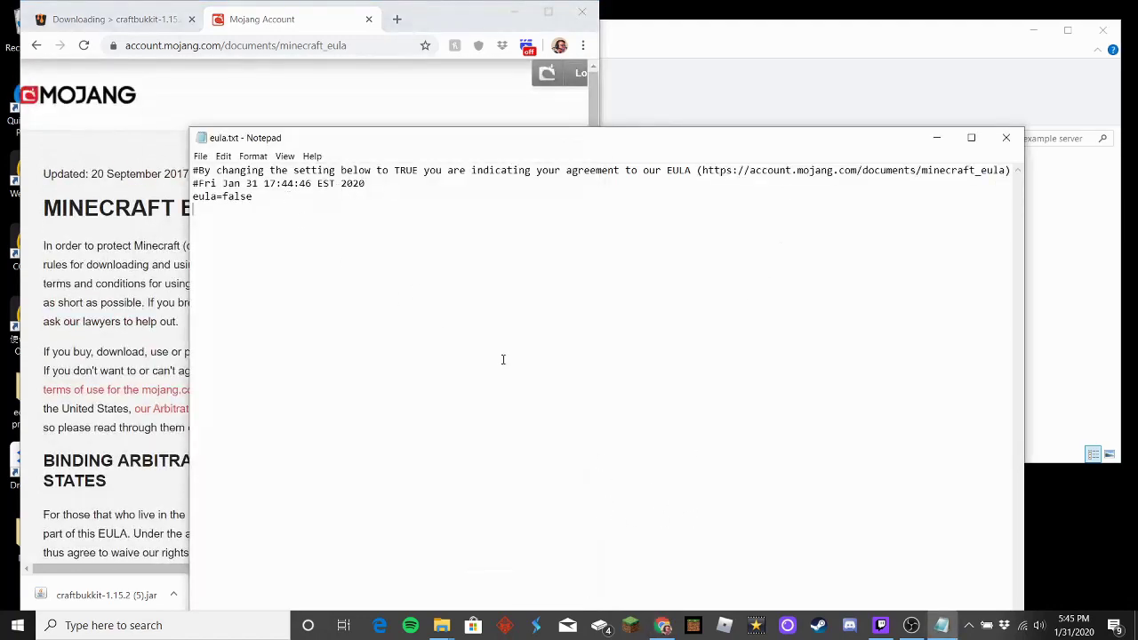
pyautogui.click(370, 19)
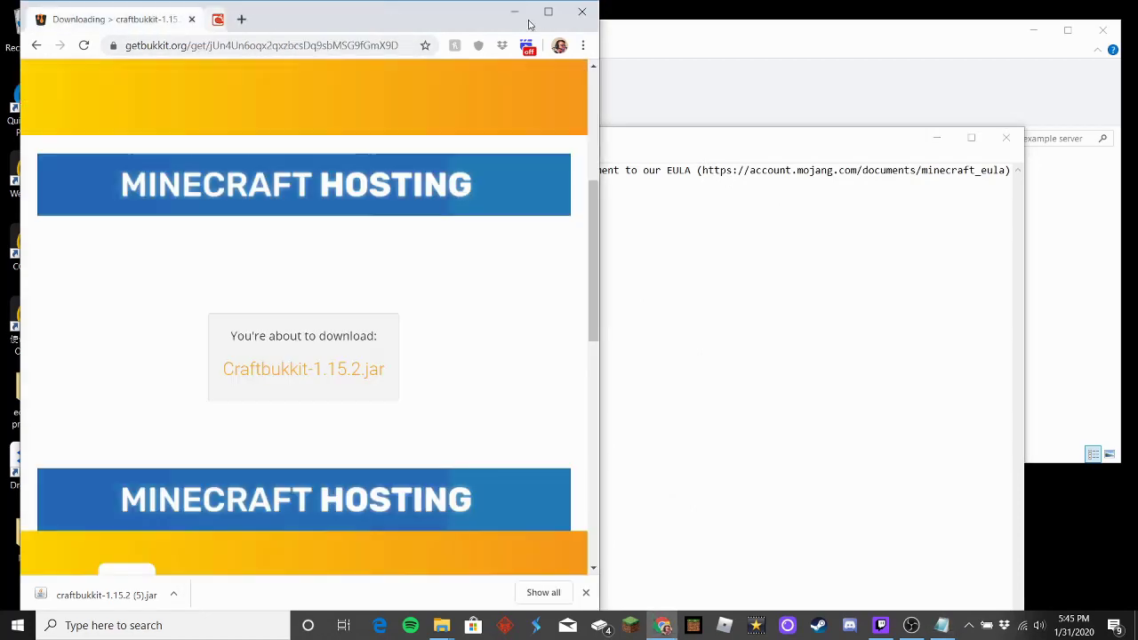
pyautogui.click(514, 12)
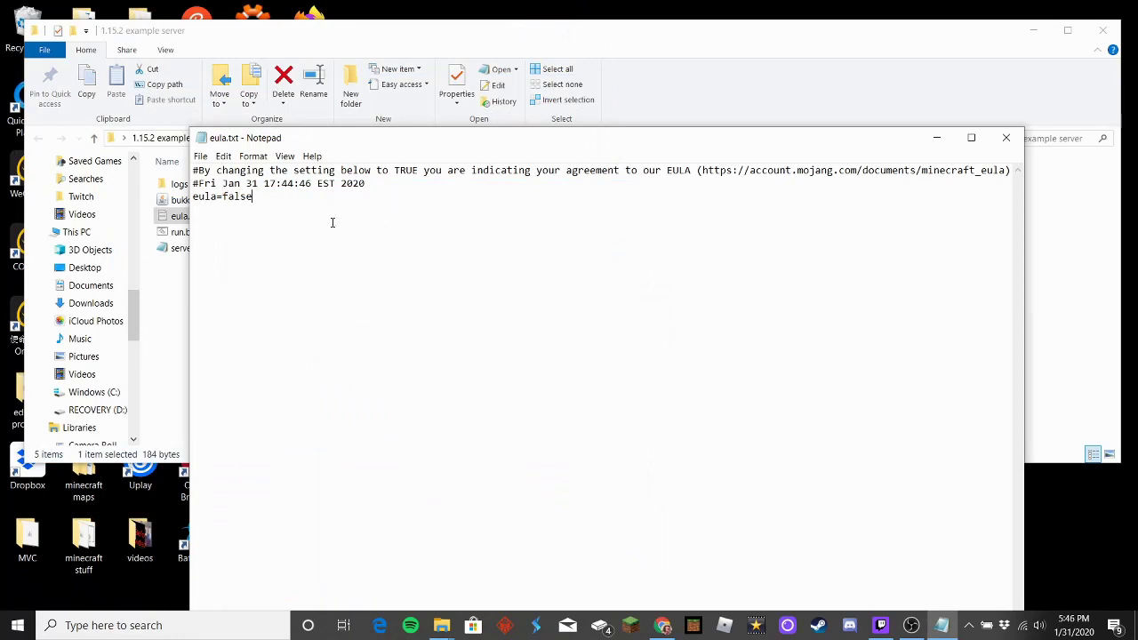
# Step: Change the eula line from false to true, save eula.txt and close Notepad
pyautogui.press('BackSpace')
pyautogui.press('BackSpace')
pyautogui.press('BackSpace')
pyautogui.press('BackSpace')
pyautogui.press('BackSpace')
pyautogui.write('true')
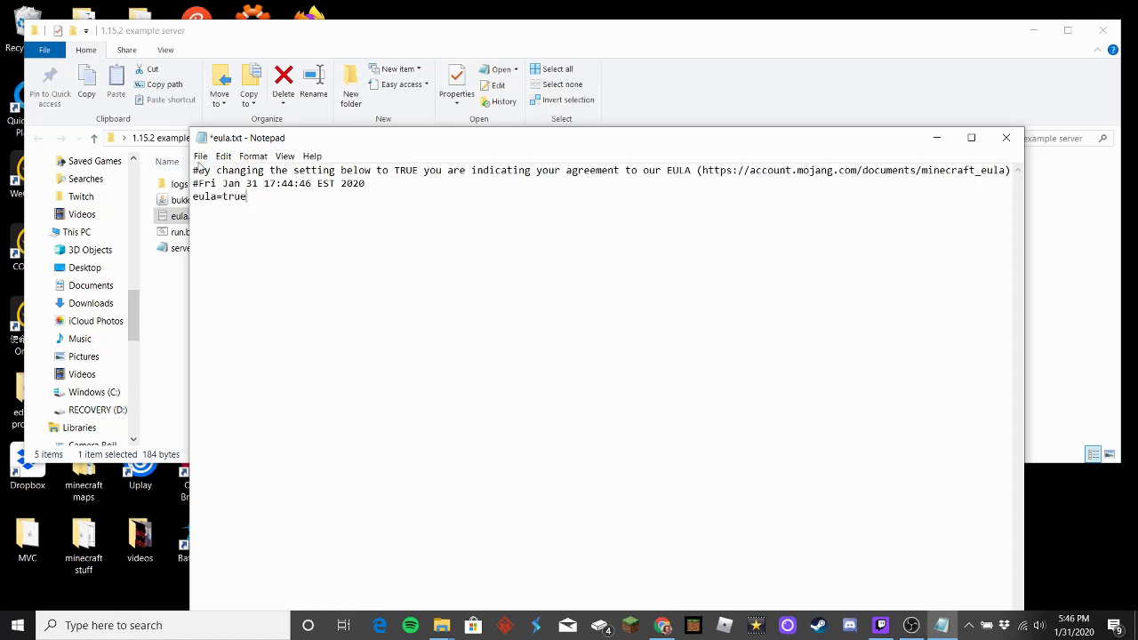
pyautogui.click(201, 157)
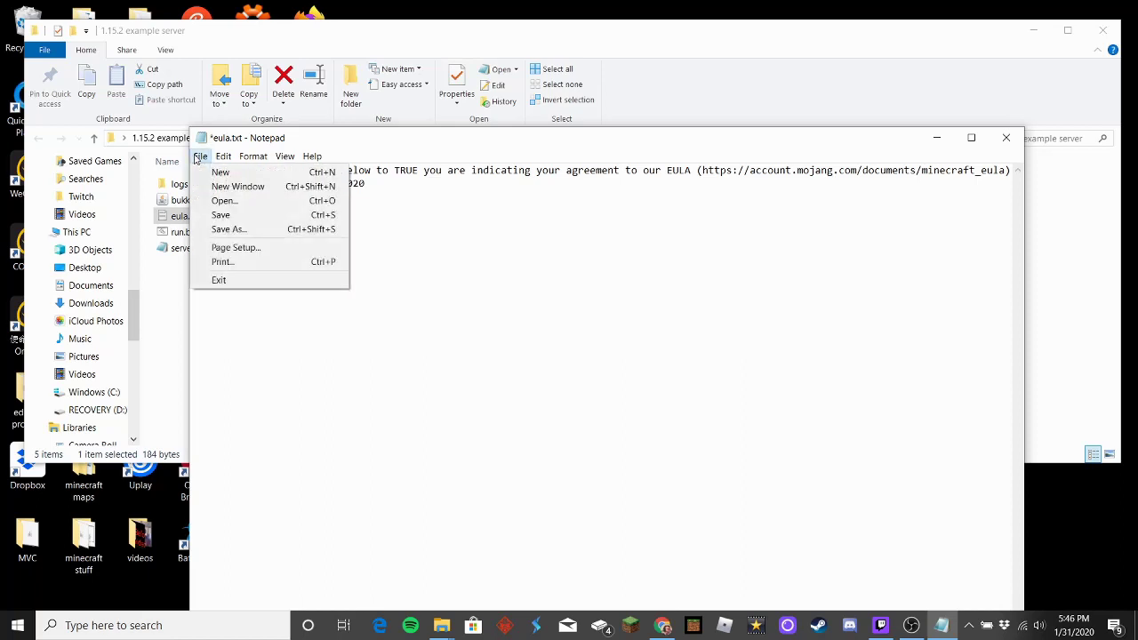
pyautogui.click(224, 215)
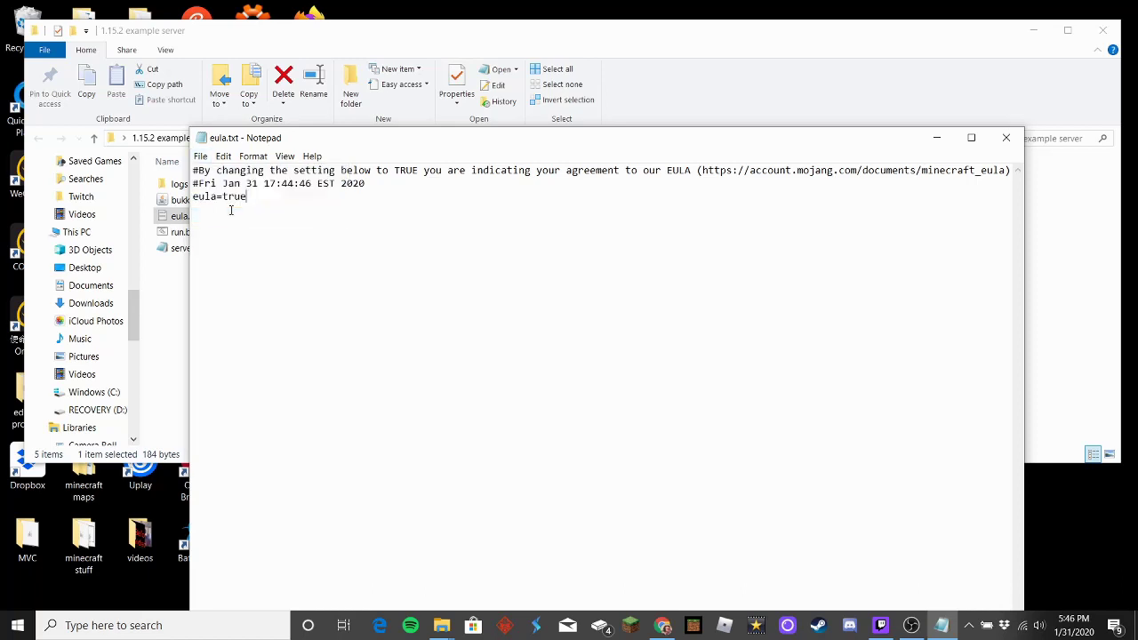
pyautogui.click(1006, 138)
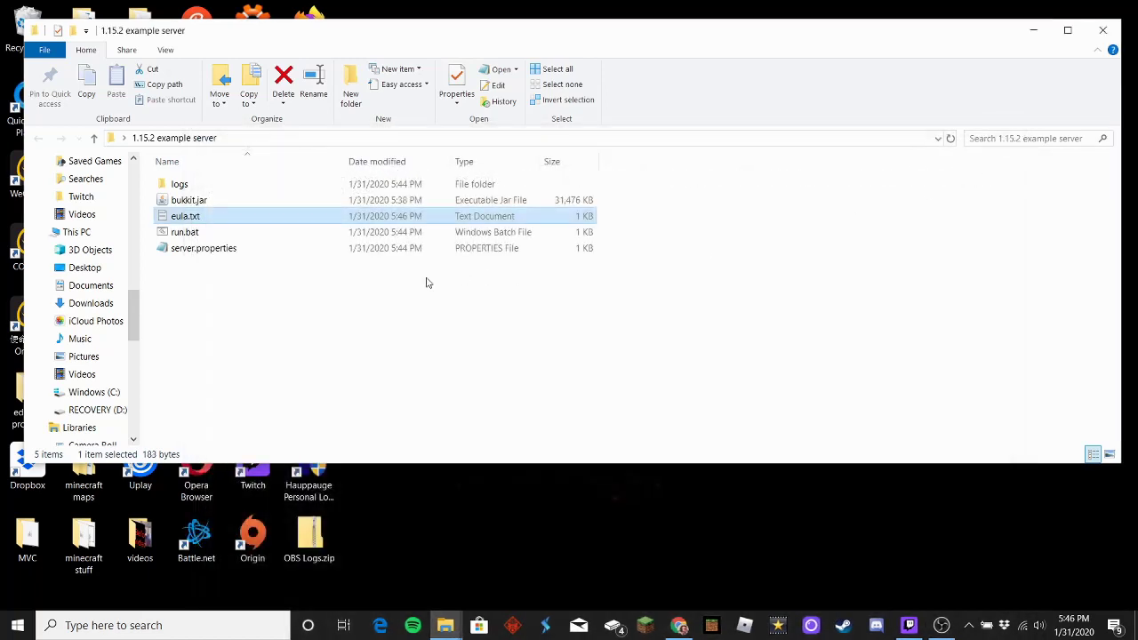
# Step: Run run.bat to start the Bukkit server until it reports Done, erasing the stray 'top' typed
pyautogui.doubleClick(220, 233)
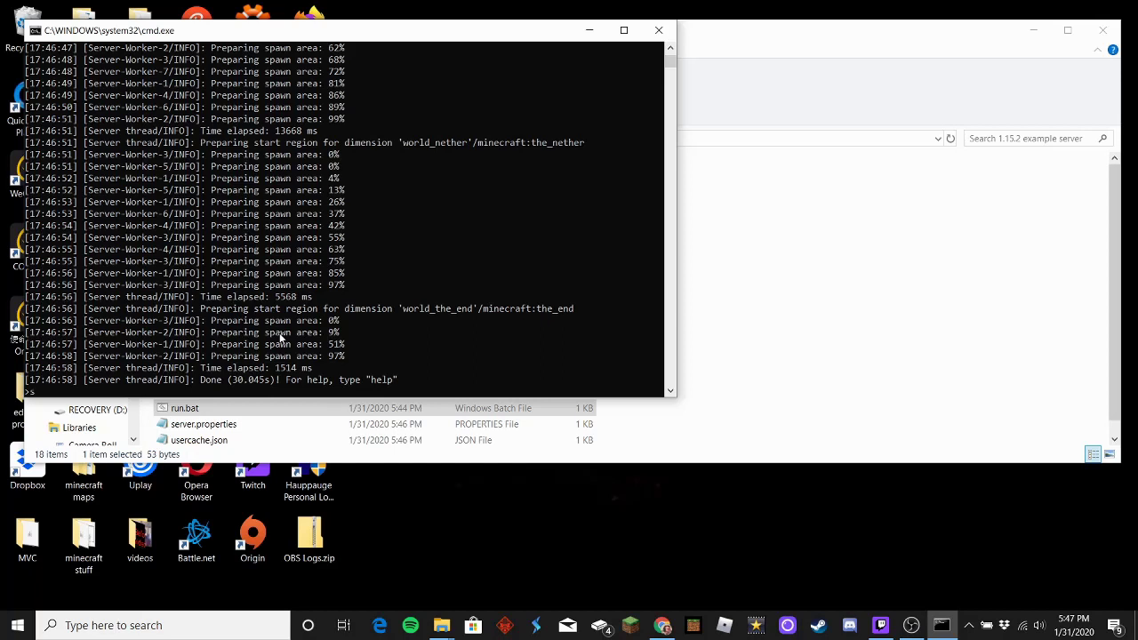
pyautogui.write('top')
pyautogui.press('BackSpace')
pyautogui.press('BackSpace')
pyautogui.press('BackSpace')
pyautogui.press('BackSpace')
# Step: Review the new logs, plugins, world, world_nether and world_the_end folders in the server folder
pyautogui.click(862, 305)
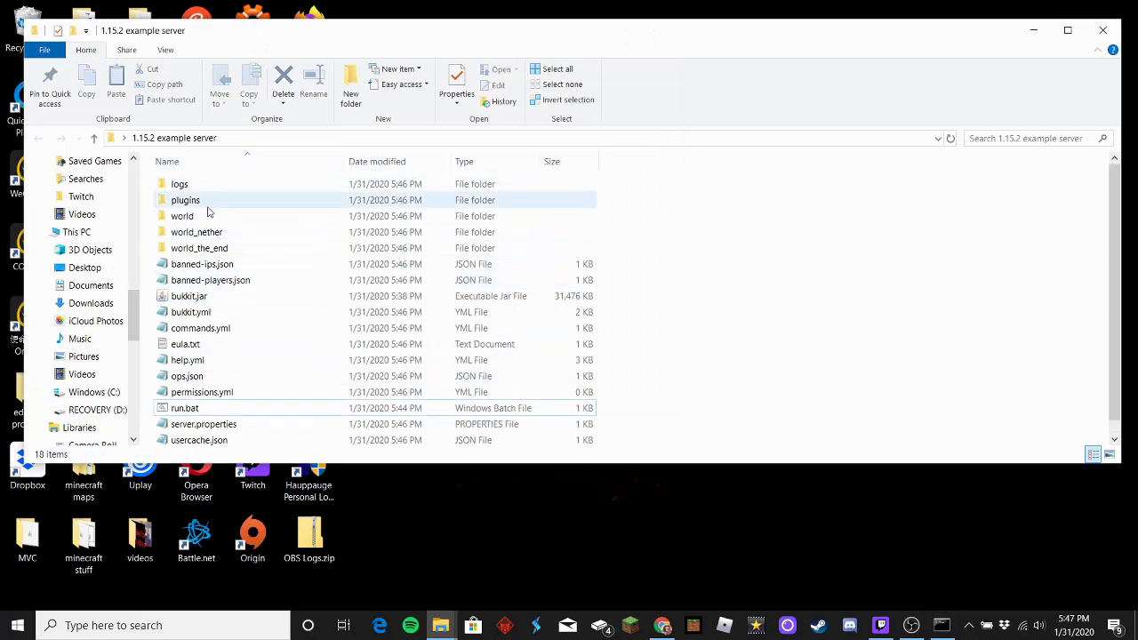
pyautogui.scroll(-1, 213, 218)
pyautogui.scroll(1, 265, 355)
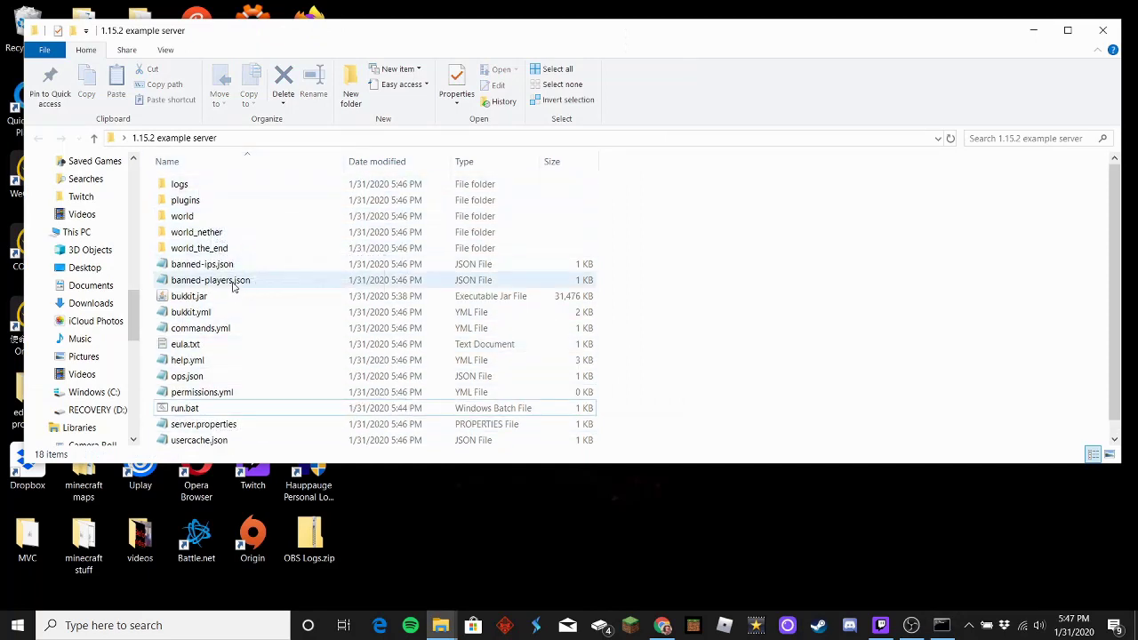
pyautogui.scroll(-1, 234, 287)
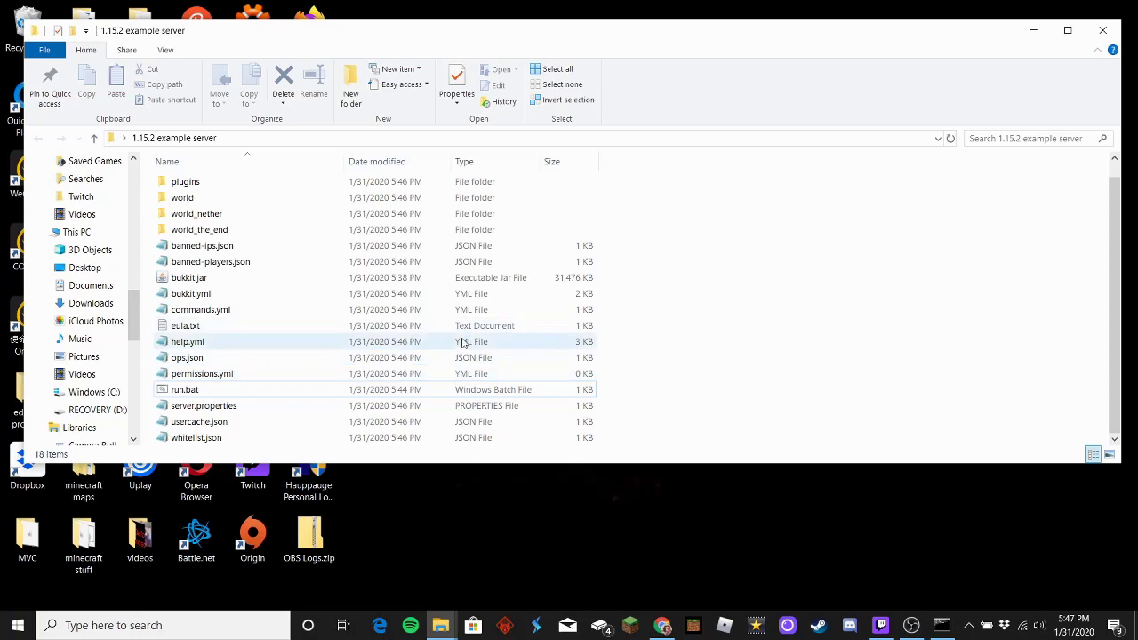
# Step: Enter stop in the server console to shut Bukkit down, then close the console
pyautogui.click(945, 628)
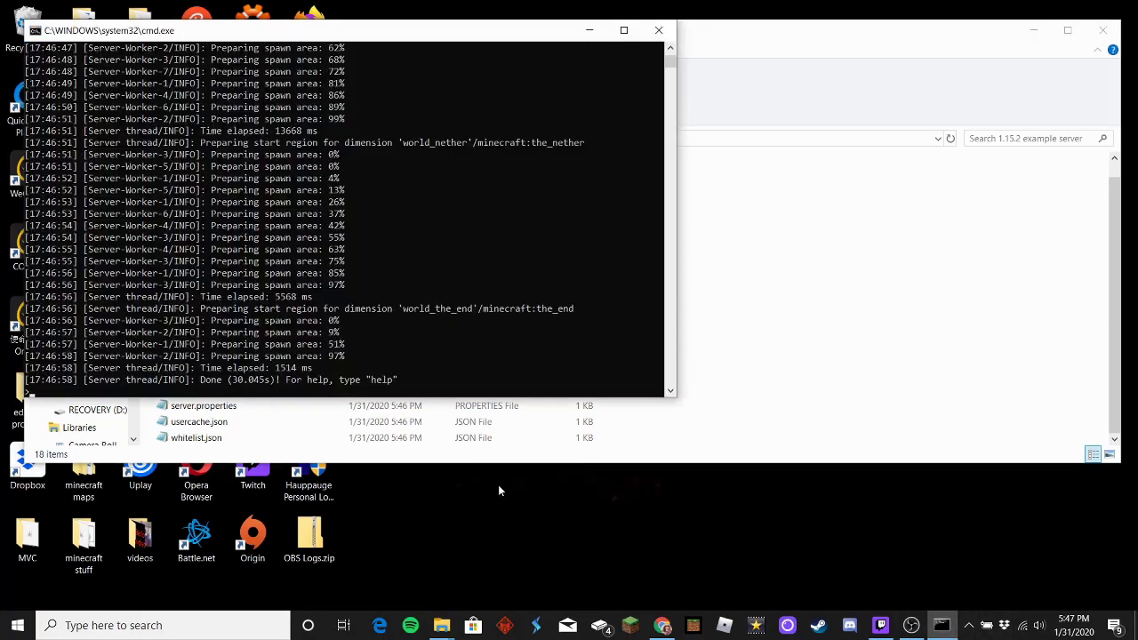
pyautogui.write('stop')
pyautogui.press('Return')
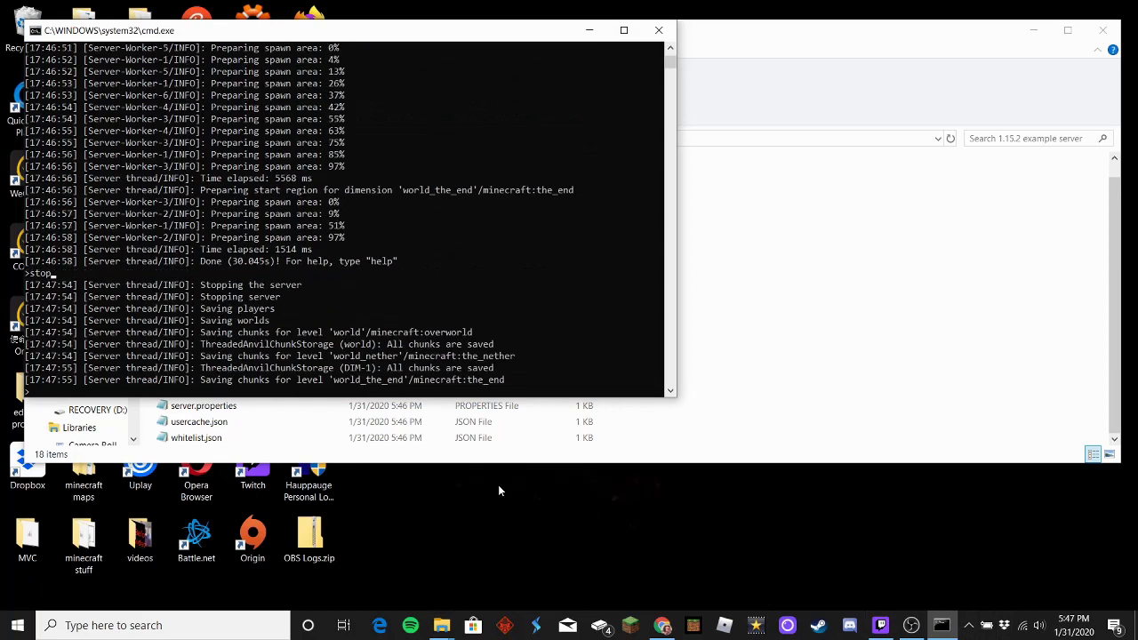
pyautogui.press('Return')
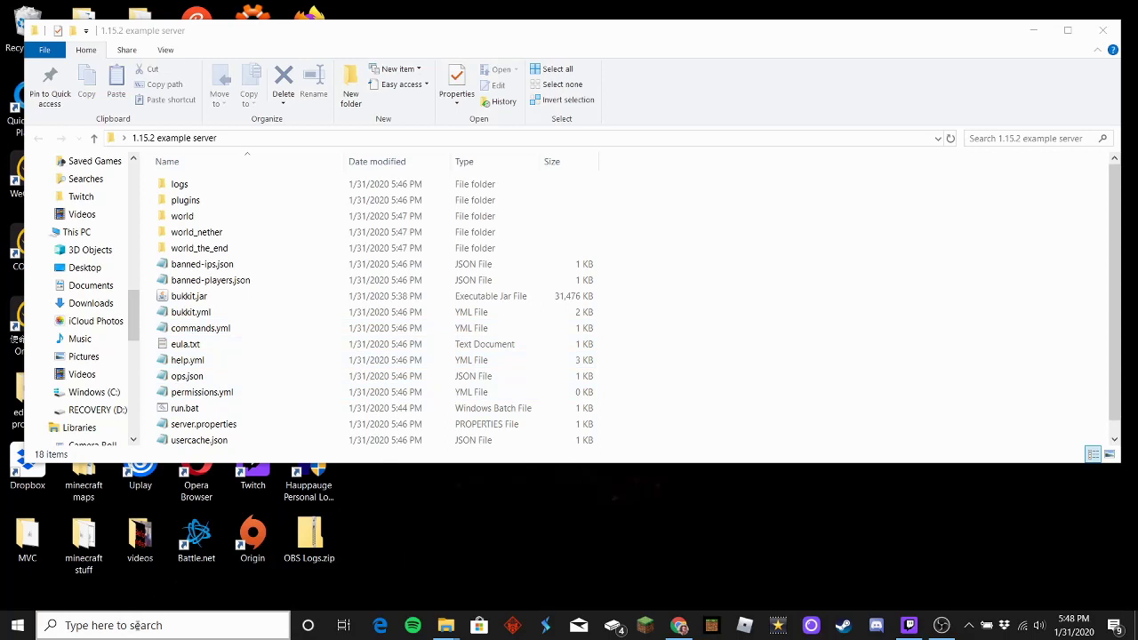
# Step: Launch a new Command Prompt by searching for cmd in Windows Search
pyautogui.click(136, 626)
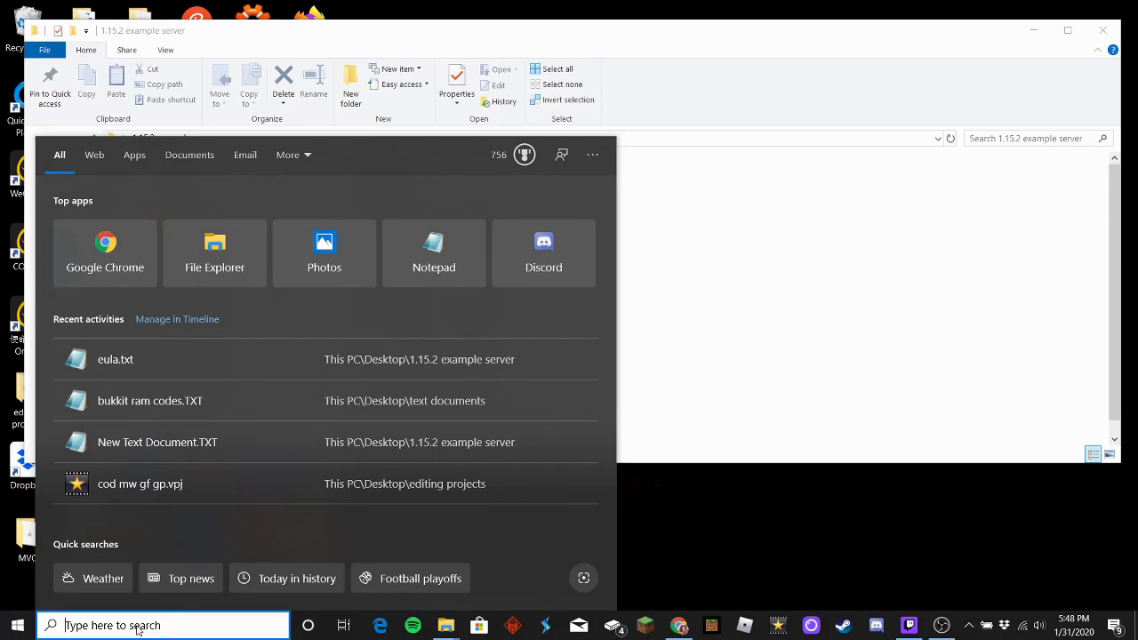
pyautogui.write('cmd')
pyautogui.press('Return')
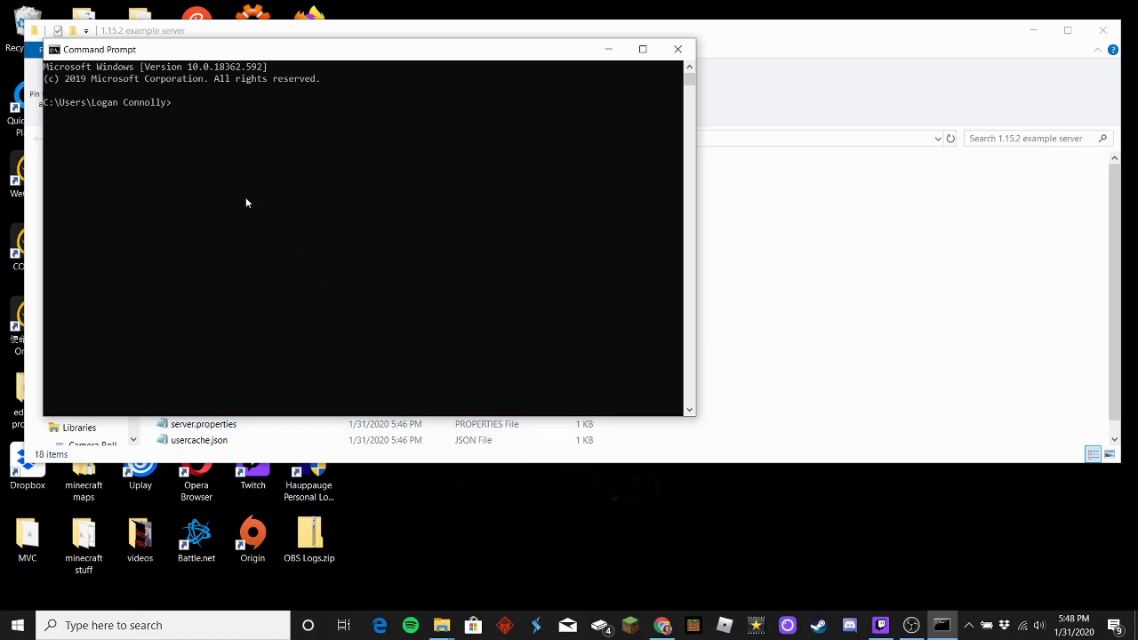
# Step: Run ipconfig and copy the IPv4 address 192.168.1.242
pyautogui.write('ipconfig')
pyautogui.press('Return')
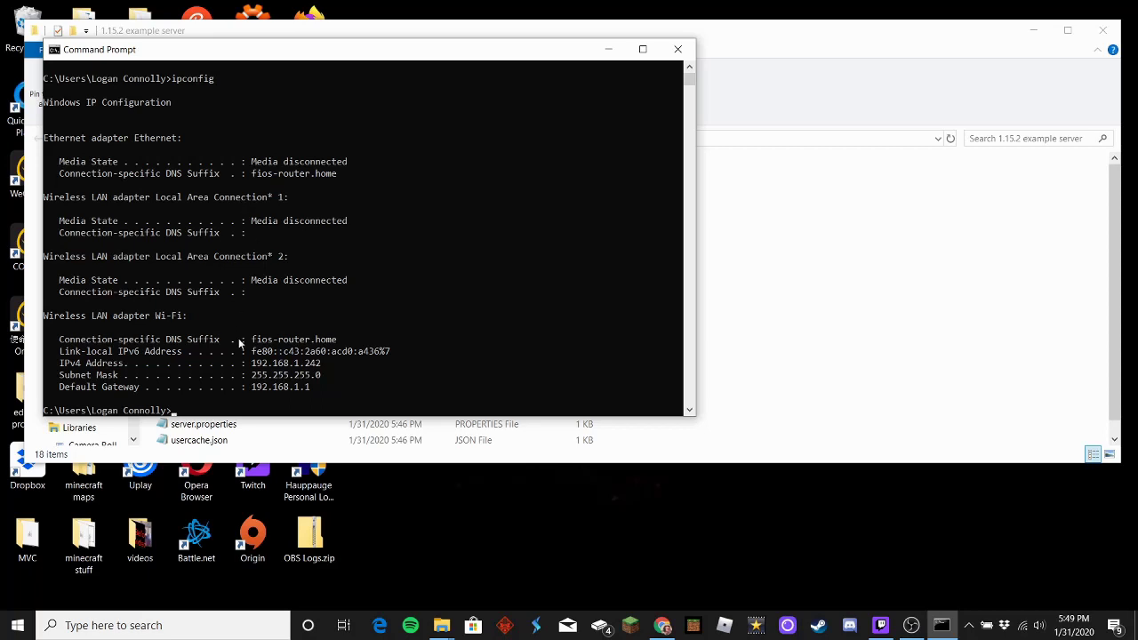
pyautogui.click(254, 364)
pyautogui.moveTo(254, 364); pyautogui.dragTo(333, 374)
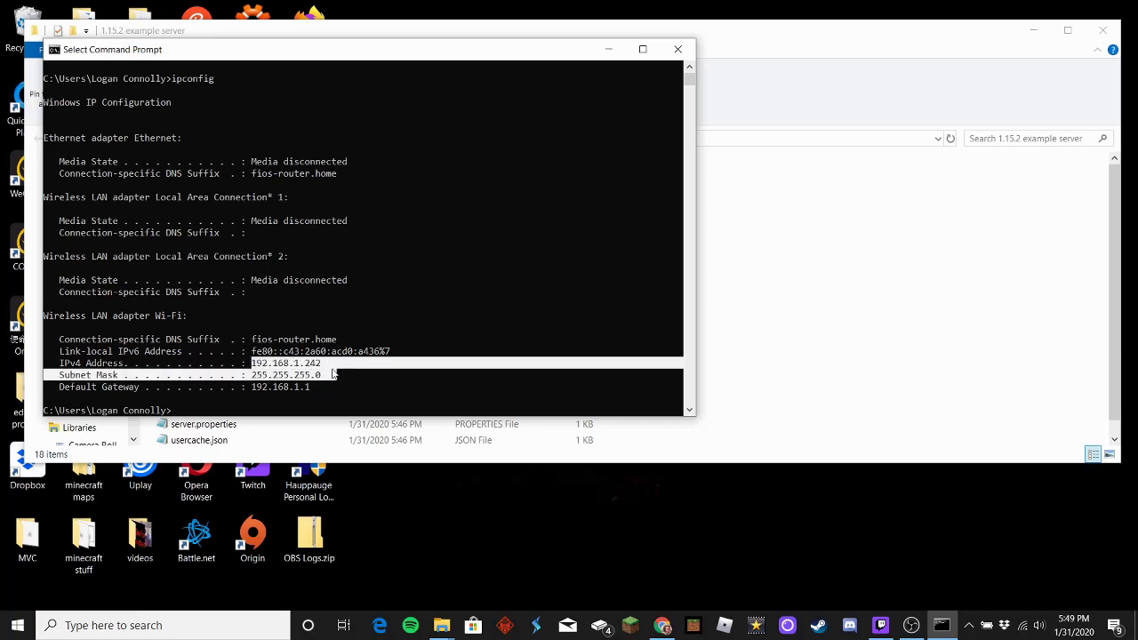
pyautogui.click(333, 400)
pyautogui.moveTo(250, 388); pyautogui.dragTo(313, 387)
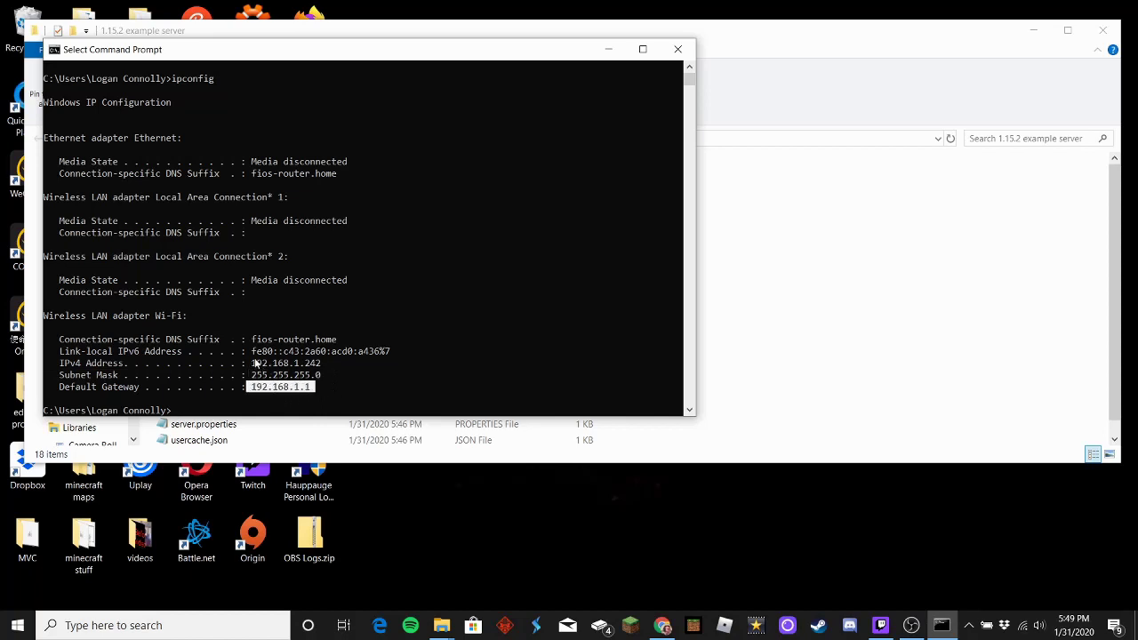
pyautogui.moveTo(254, 363); pyautogui.dragTo(322, 363)
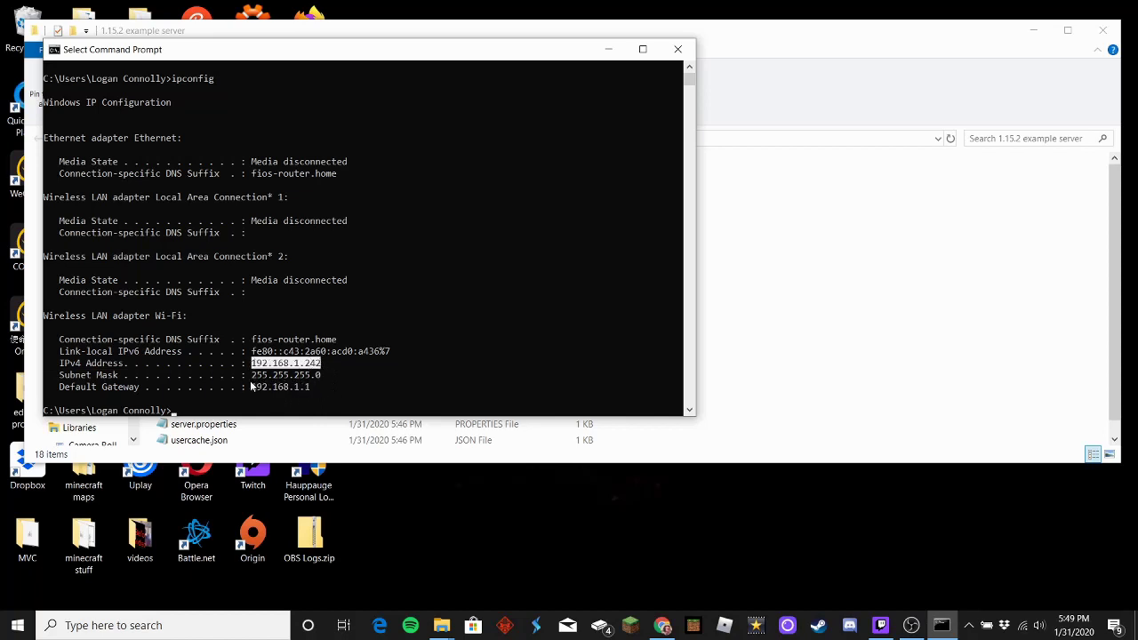
pyautogui.moveTo(253, 388); pyautogui.dragTo(320, 388)
pyautogui.click(350, 399)
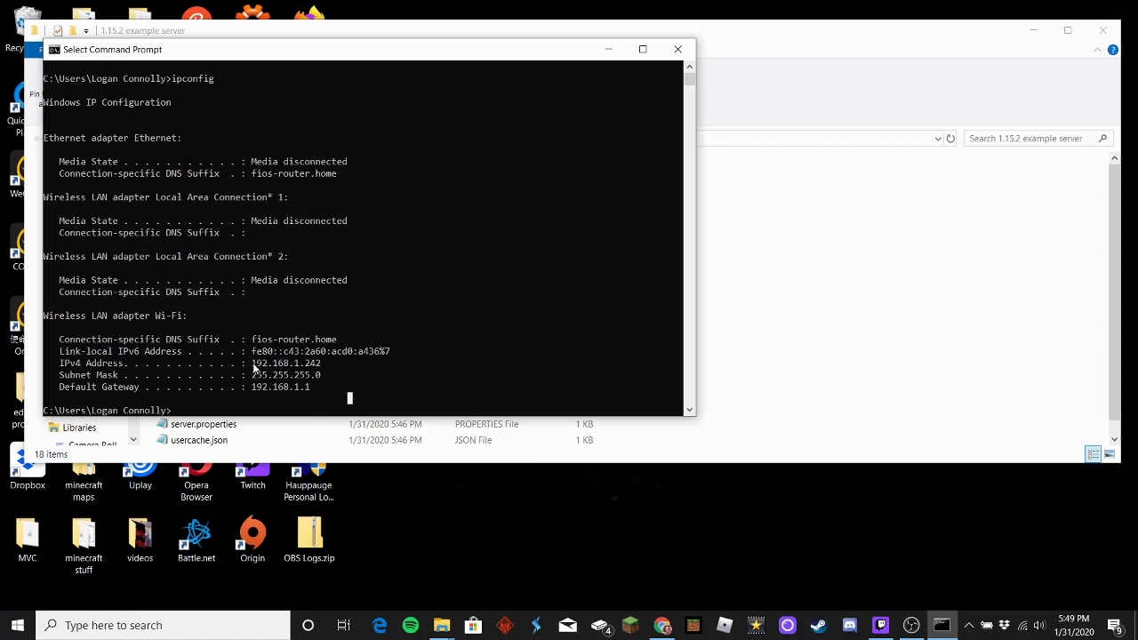
pyautogui.moveTo(253, 364); pyautogui.dragTo(319, 368)
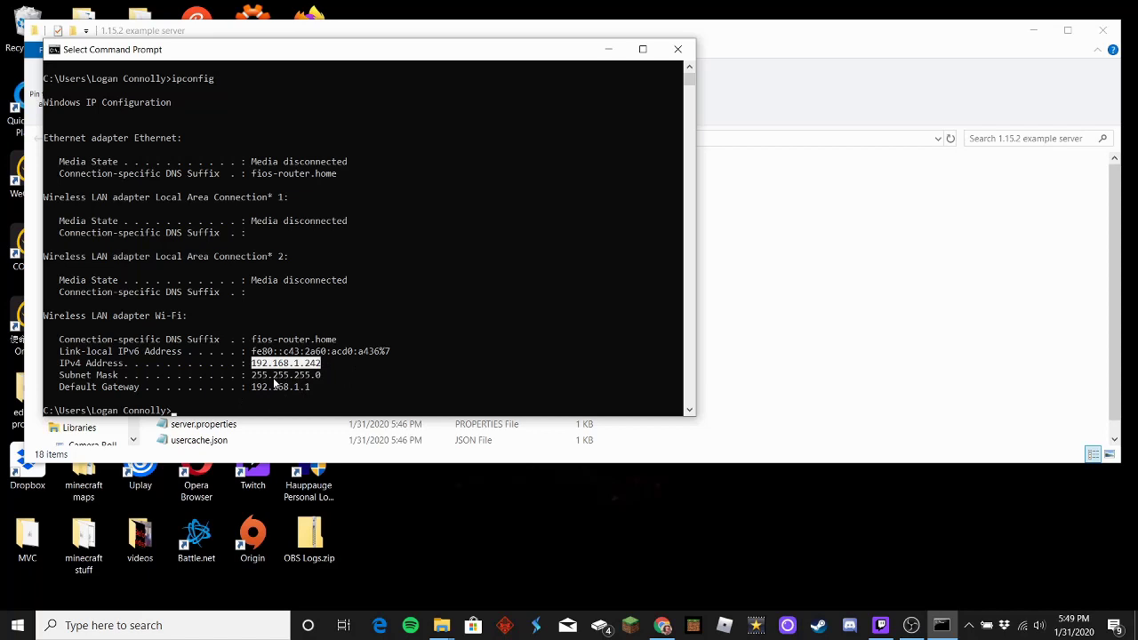
pyautogui.hotkey('ctrl', 'c')
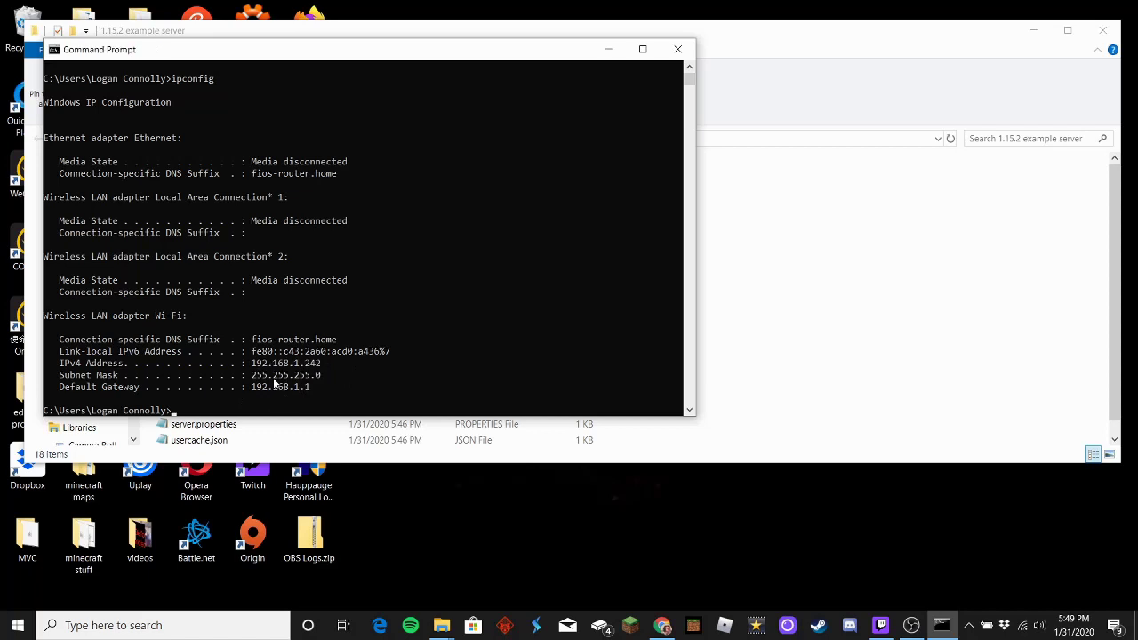
# Step: Return to the 1.15.2 example server folder and select server.properties
pyautogui.click(919, 329)
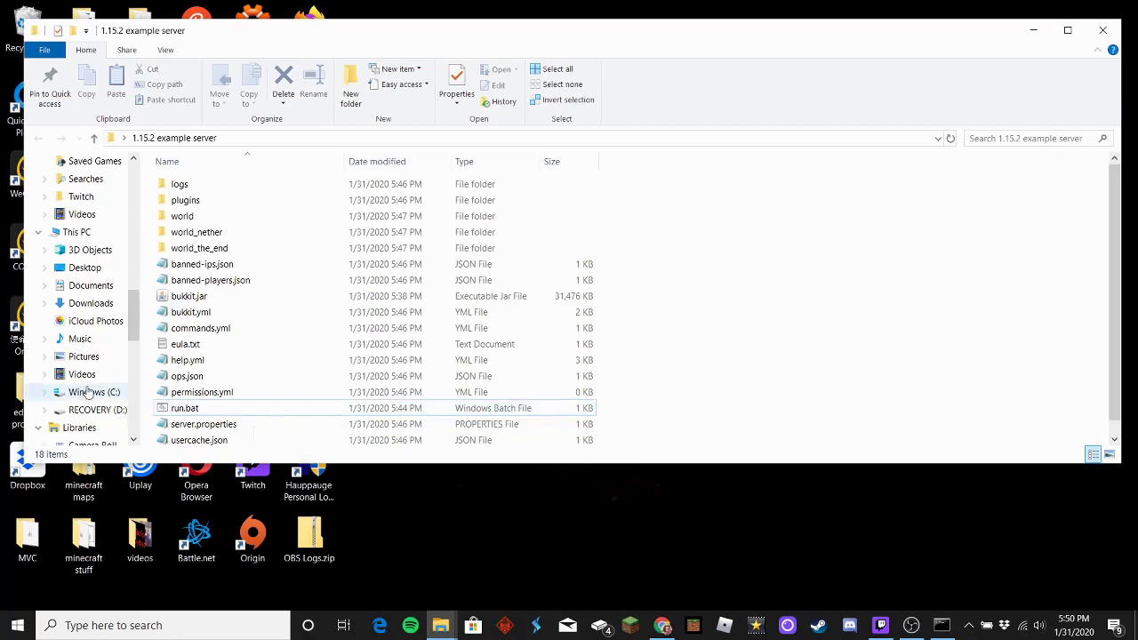
pyautogui.scroll(-1, 234, 347)
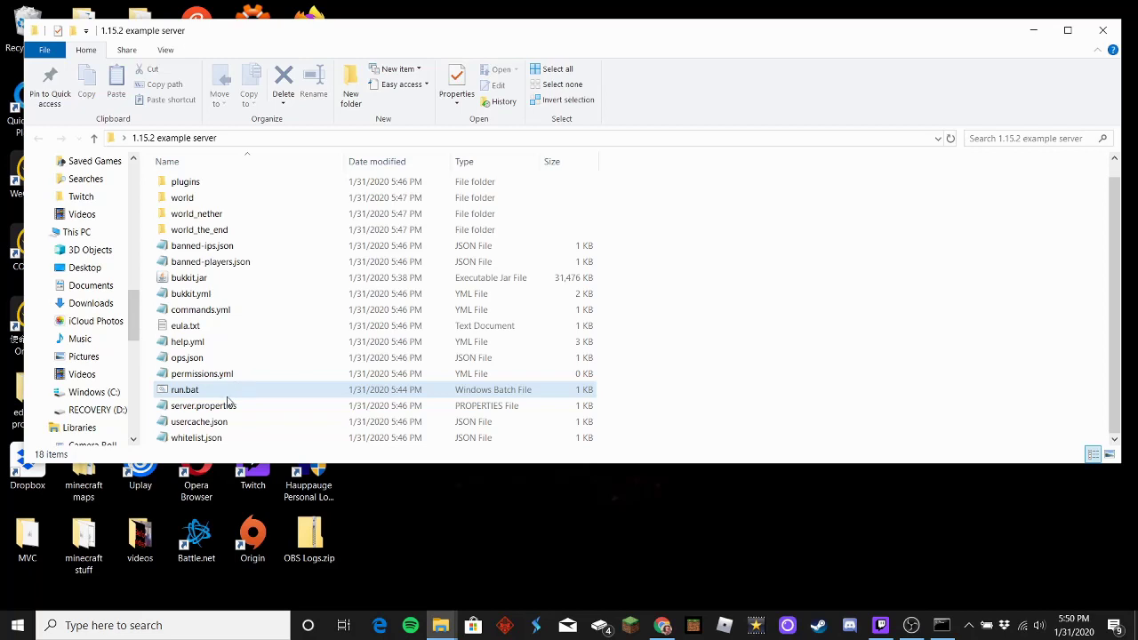
pyautogui.click(227, 404)
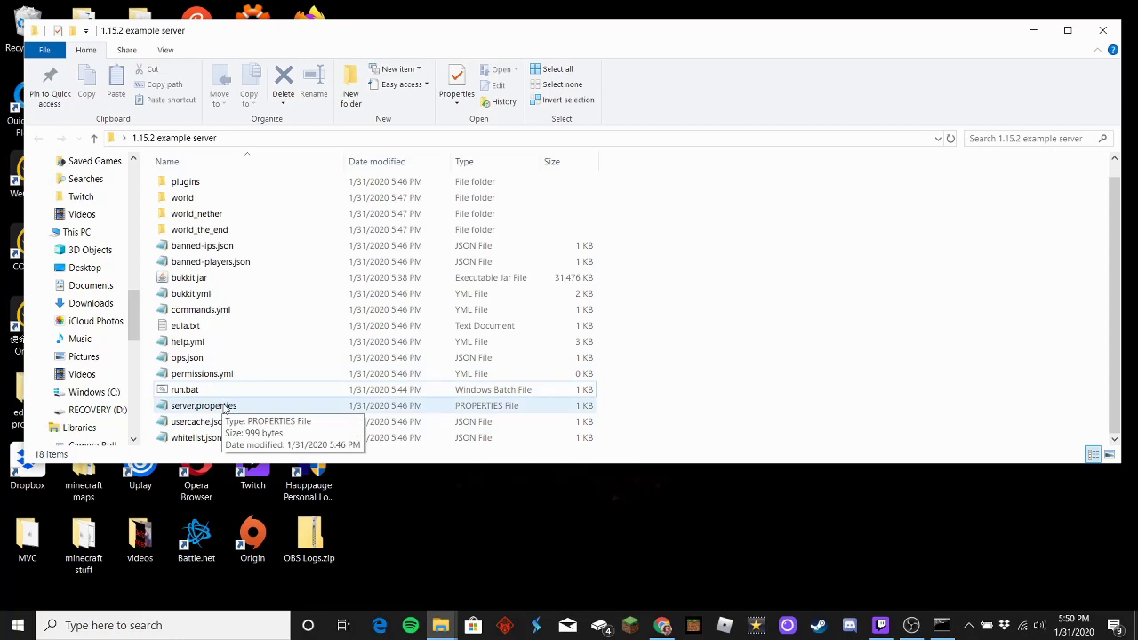
# Step: Open server.properties and paste the IPv4 address 192.168.1.242 after server-ip=
pyautogui.doubleClick(227, 409)
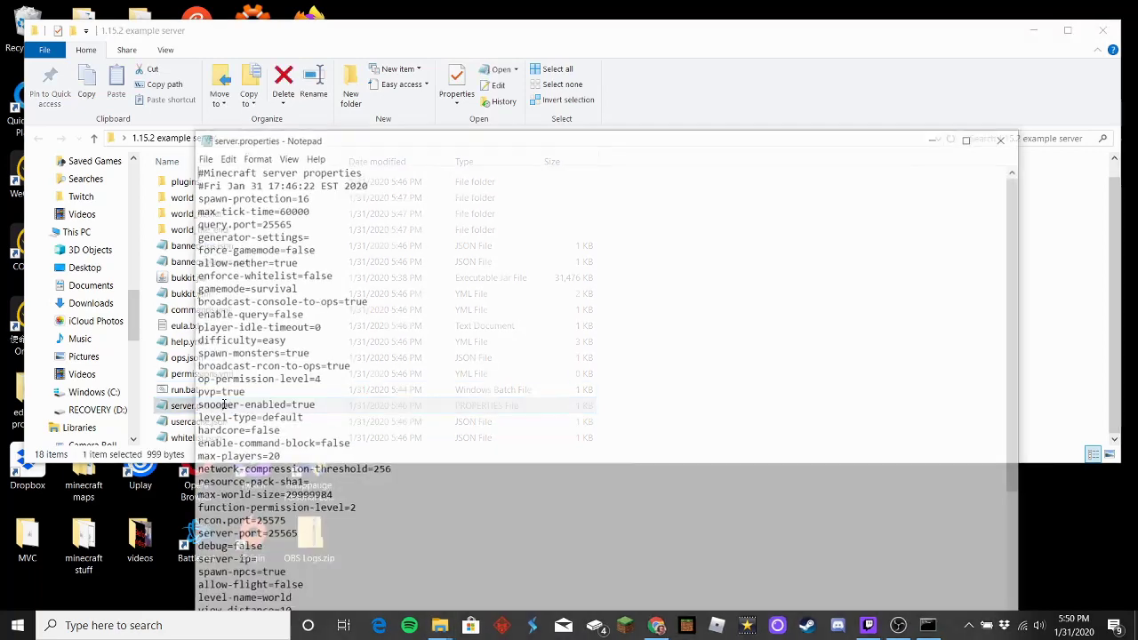
pyautogui.scroll(-4, 309, 400)
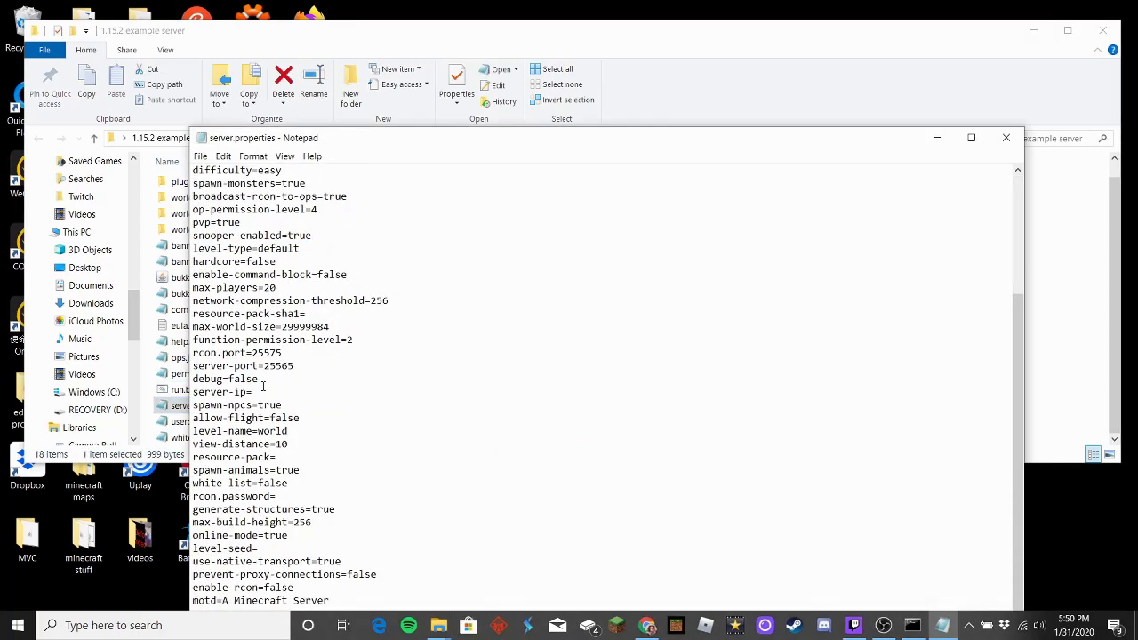
pyautogui.scroll(5, 263, 392)
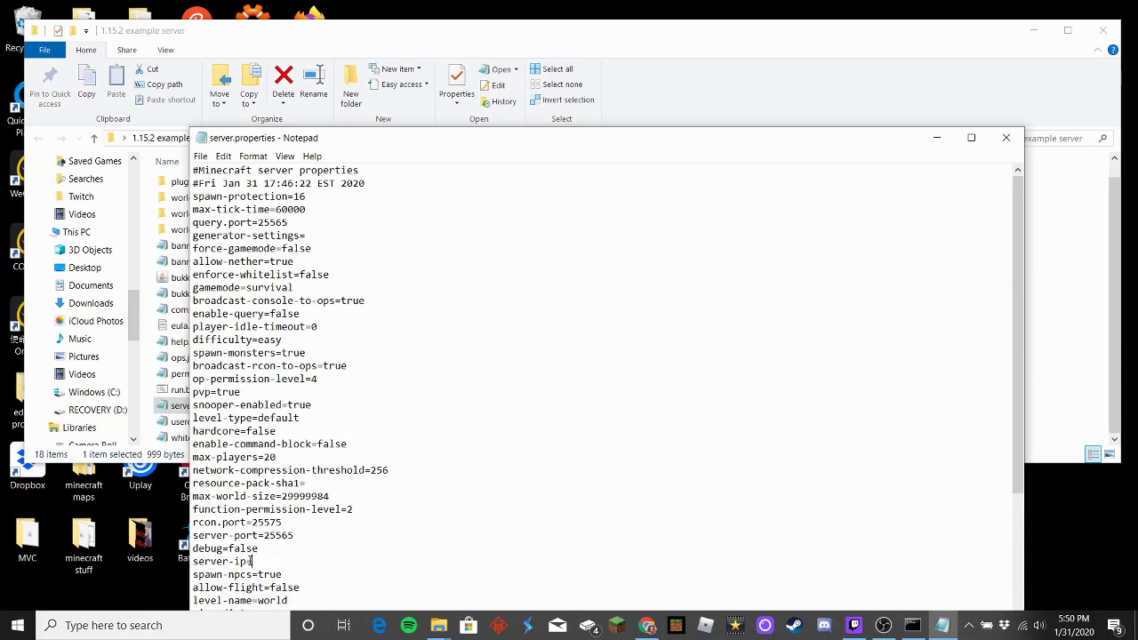
pyautogui.hotkey('ctrl', 'v')
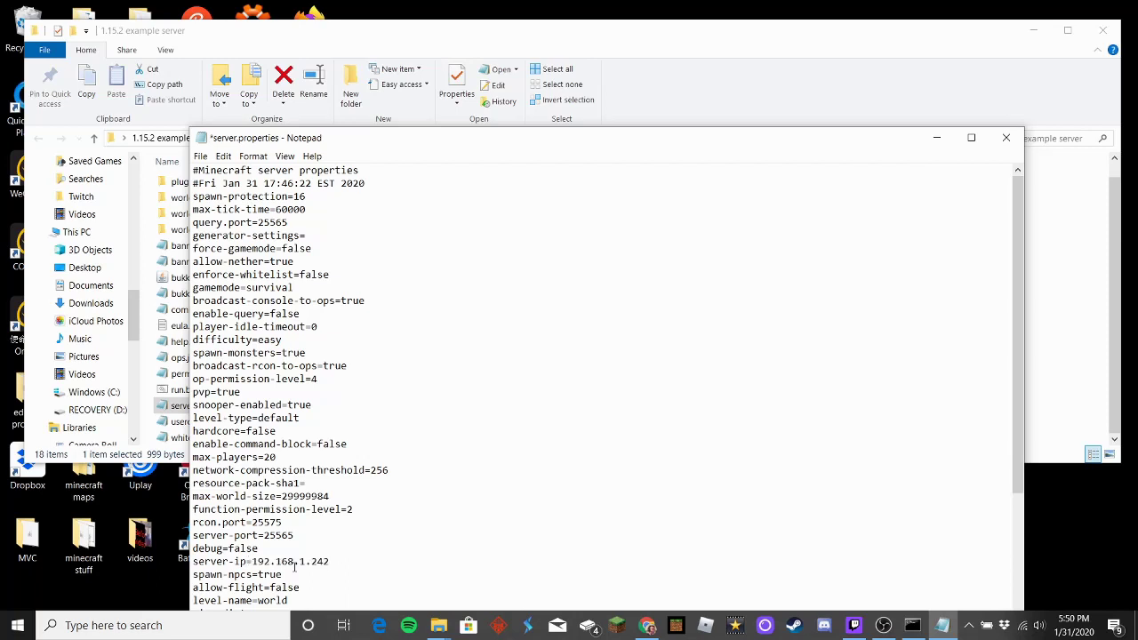
# Step: Save server.properties, close Notepad and open the Minecraft Launcher
pyautogui.click(200, 155)
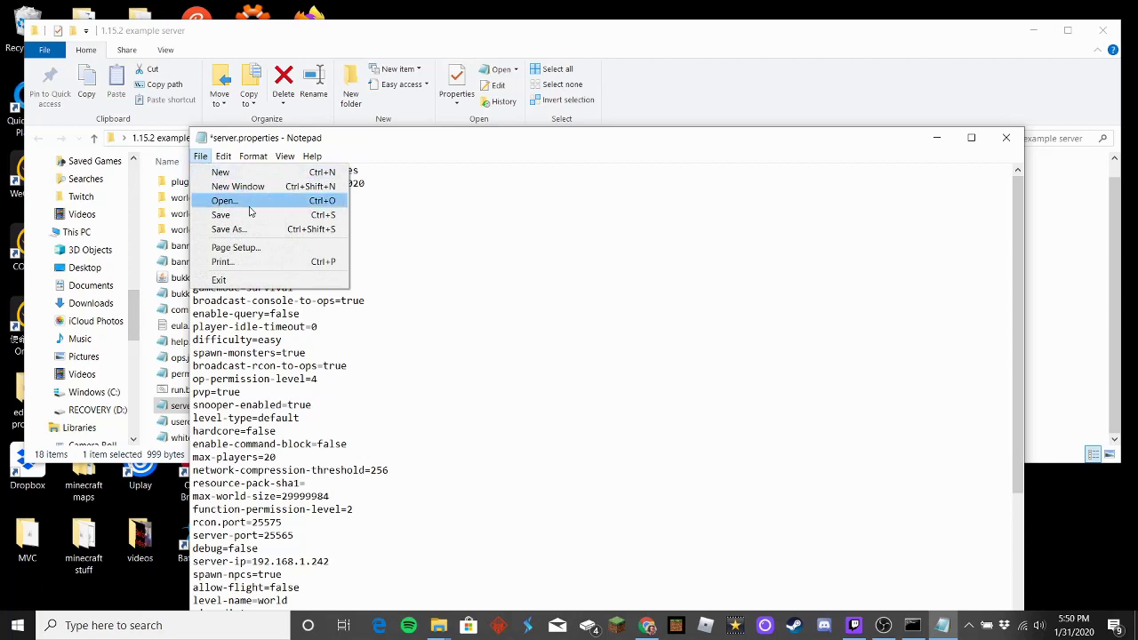
pyautogui.click(250, 214)
pyautogui.click(1006, 137)
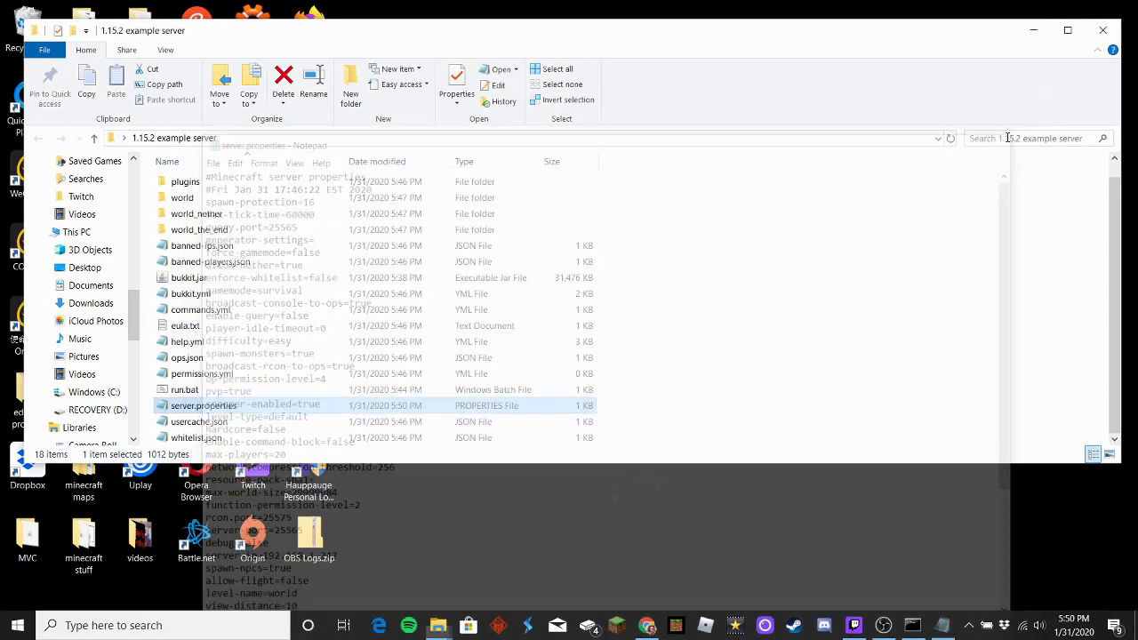
pyautogui.click(635, 625)
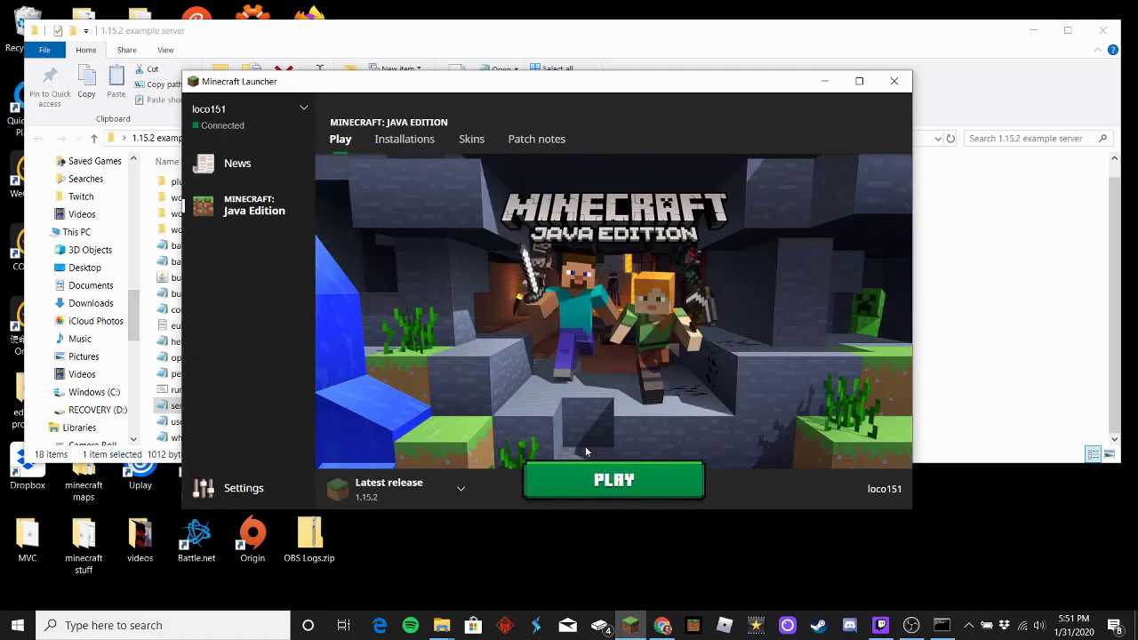
# Step: Launch Minecraft 1.15.2, start the Bukkit server from run.bat, and return to the launcher
pyautogui.click(595, 480)
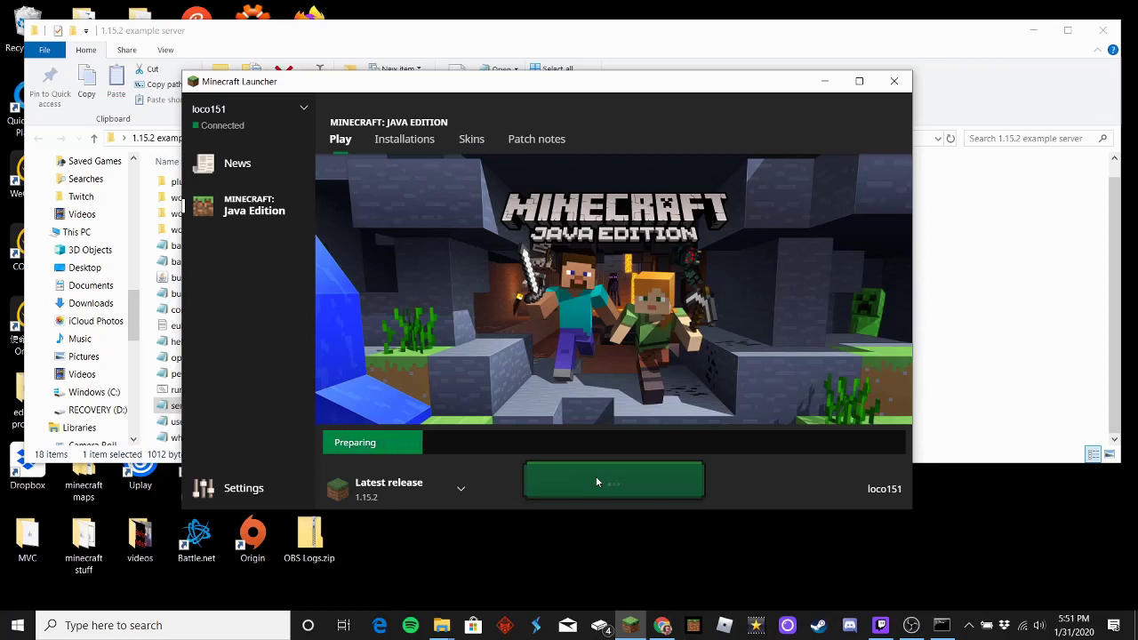
pyautogui.click(925, 374)
pyautogui.doubleClick(221, 389)
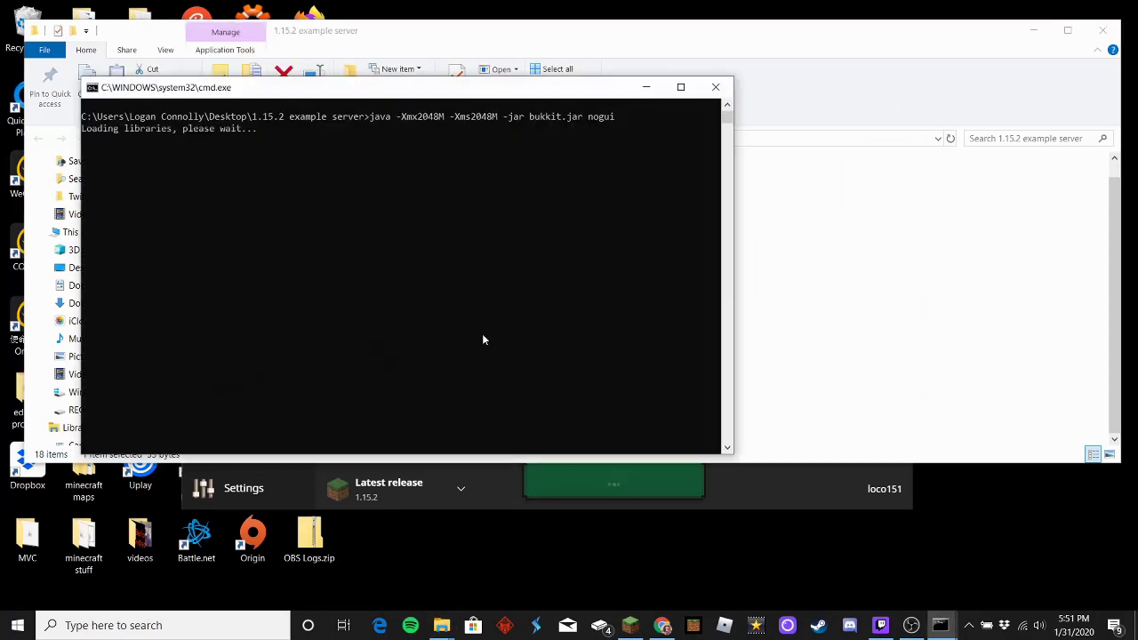
pyautogui.click(856, 285)
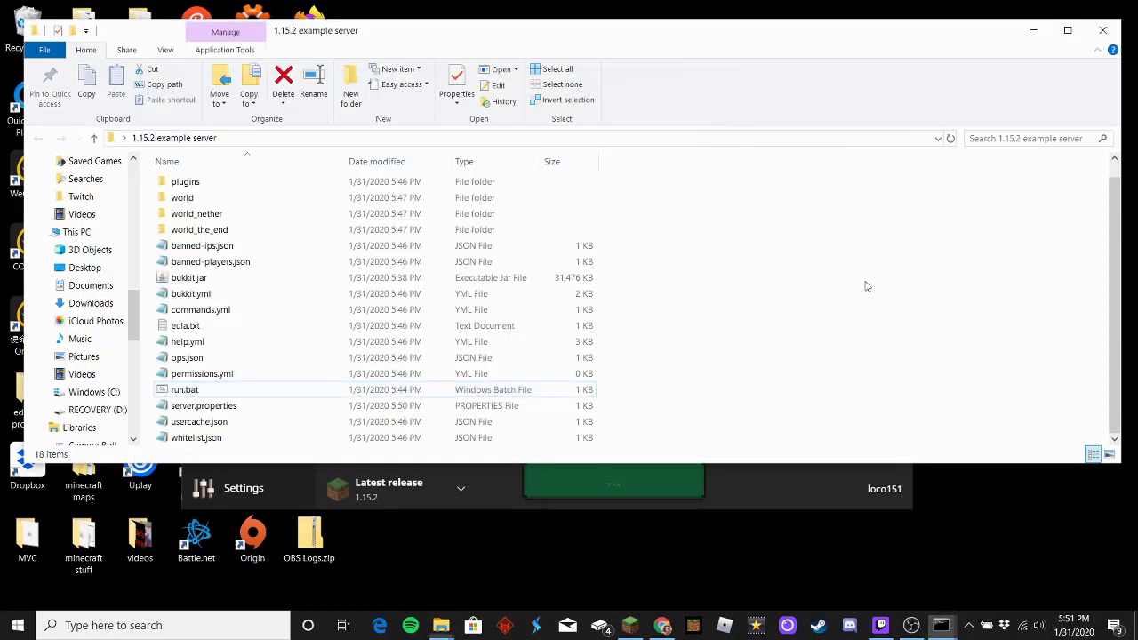
pyautogui.click(764, 478)
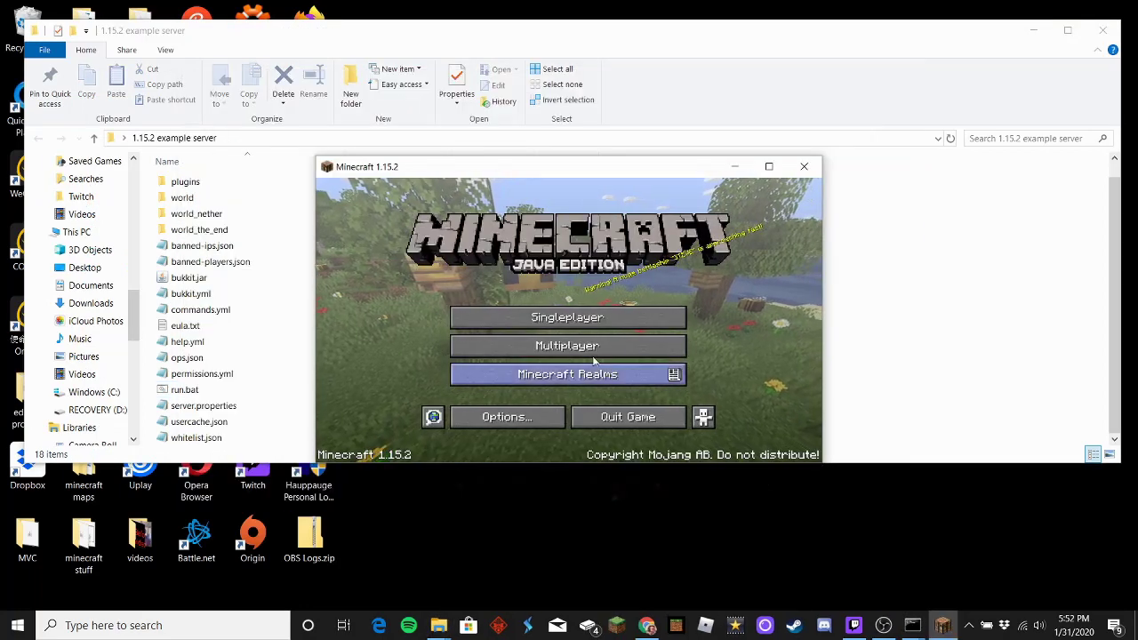
# Step: Open the multiplayer server list and try the Direct Connect and Add Server screens without saving
pyautogui.click(595, 345)
pyautogui.scroll(-5, 593, 343)
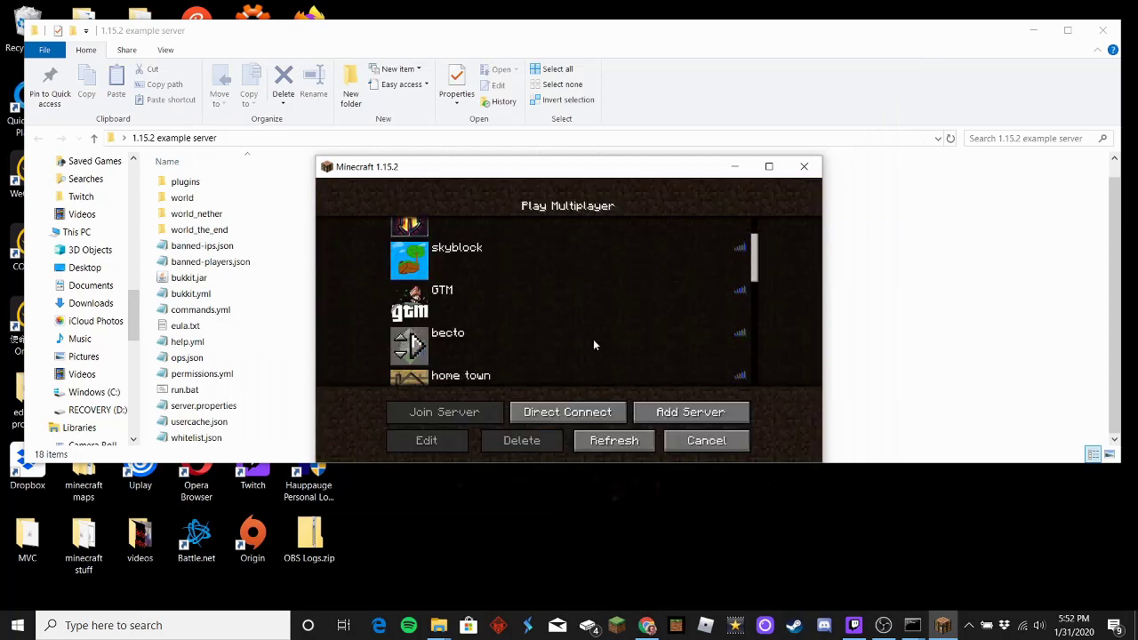
pyautogui.scroll(-2, 585, 345)
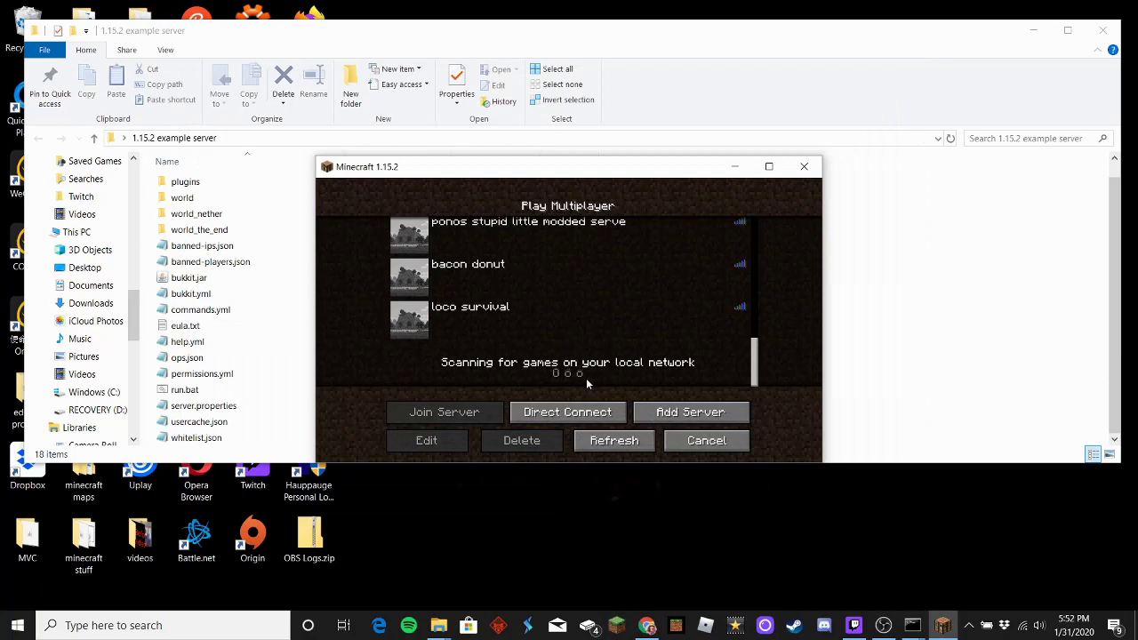
pyautogui.click(587, 414)
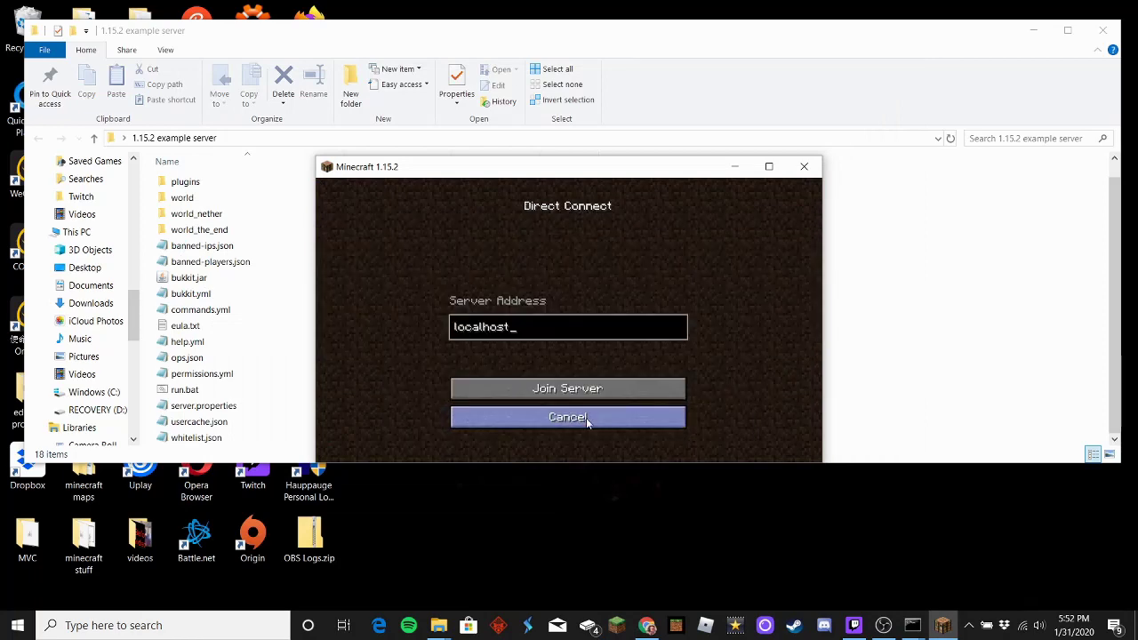
pyautogui.press('BackSpace')
pyautogui.press('BackSpace')
pyautogui.press('BackSpace')
pyautogui.press('BackSpace')
pyautogui.press('BackSpace')
pyautogui.press('BackSpace')
pyautogui.press('BackSpace')
pyautogui.press('BackSpace')
pyautogui.press('BackSpace')
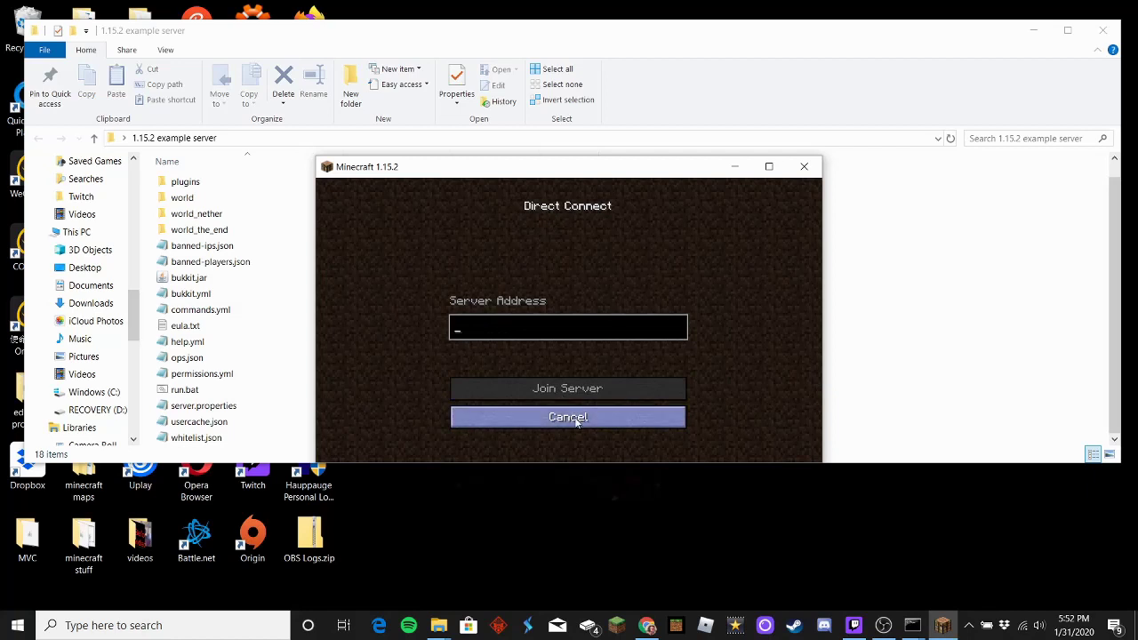
pyautogui.click(576, 420)
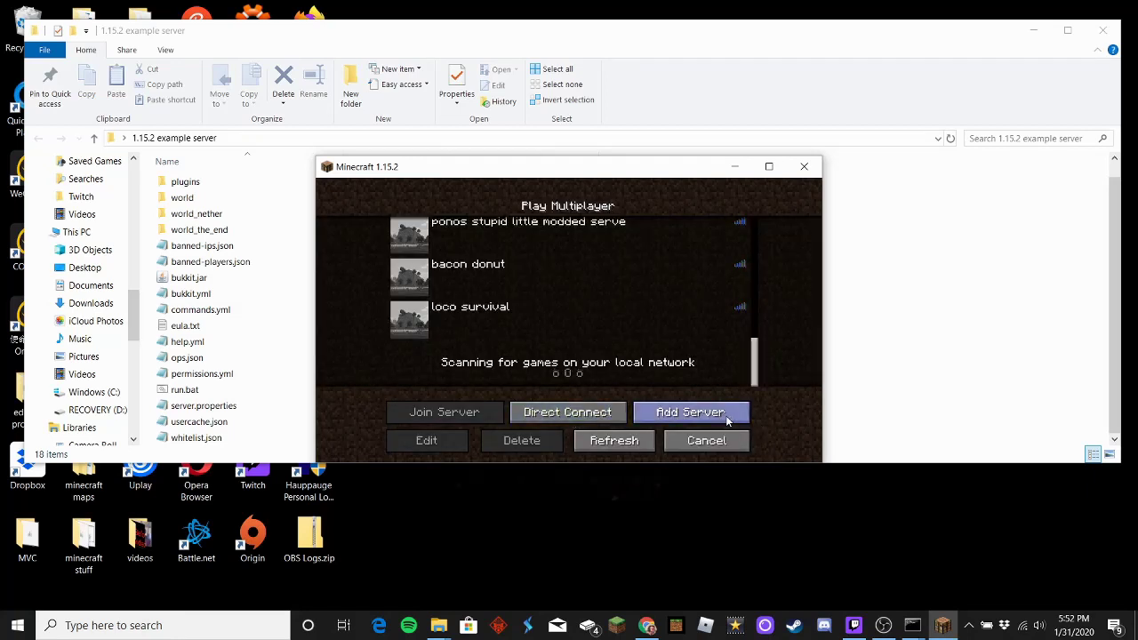
pyautogui.click(724, 420)
pyautogui.click(667, 430)
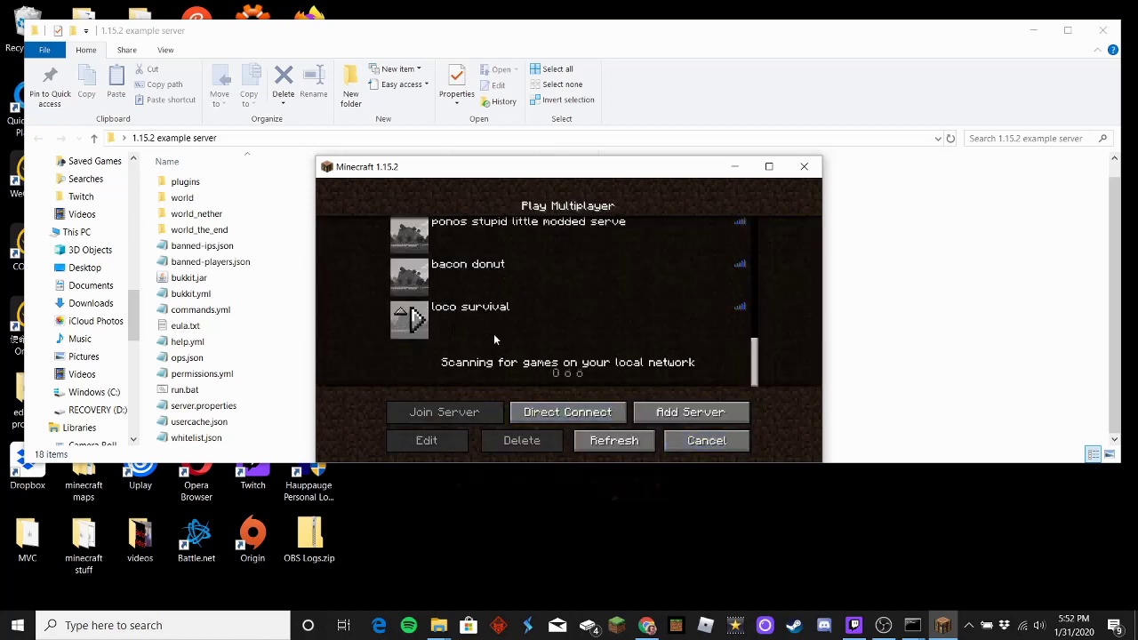
# Step: Add a 'Minecraft Server' entry with the pasted address 192.168.1.242
pyautogui.click(521, 326)
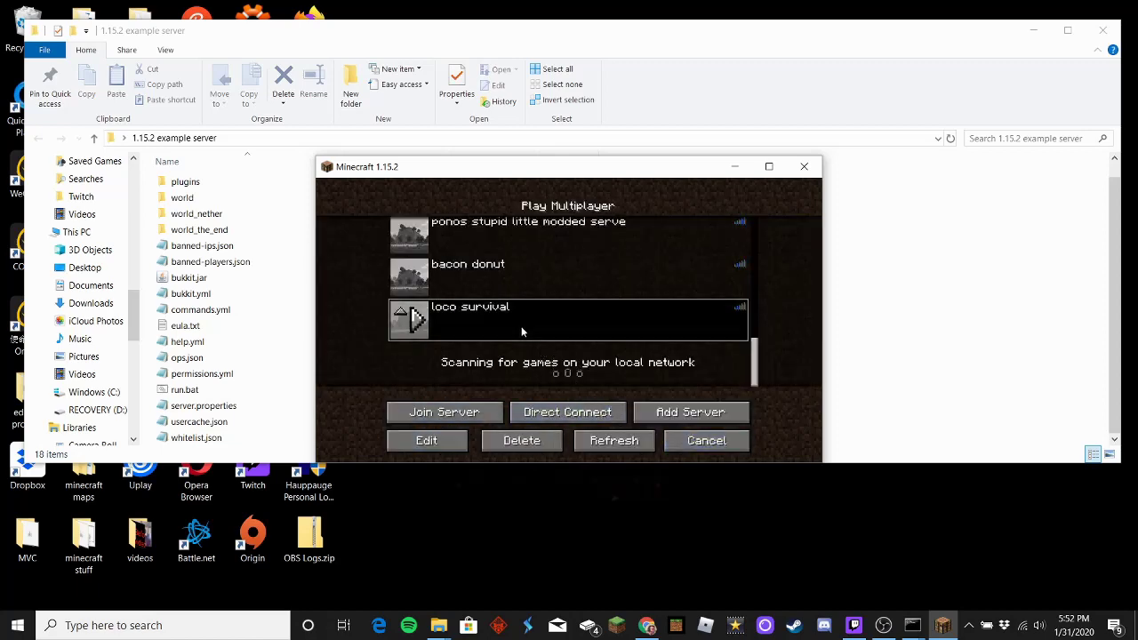
pyautogui.click(710, 410)
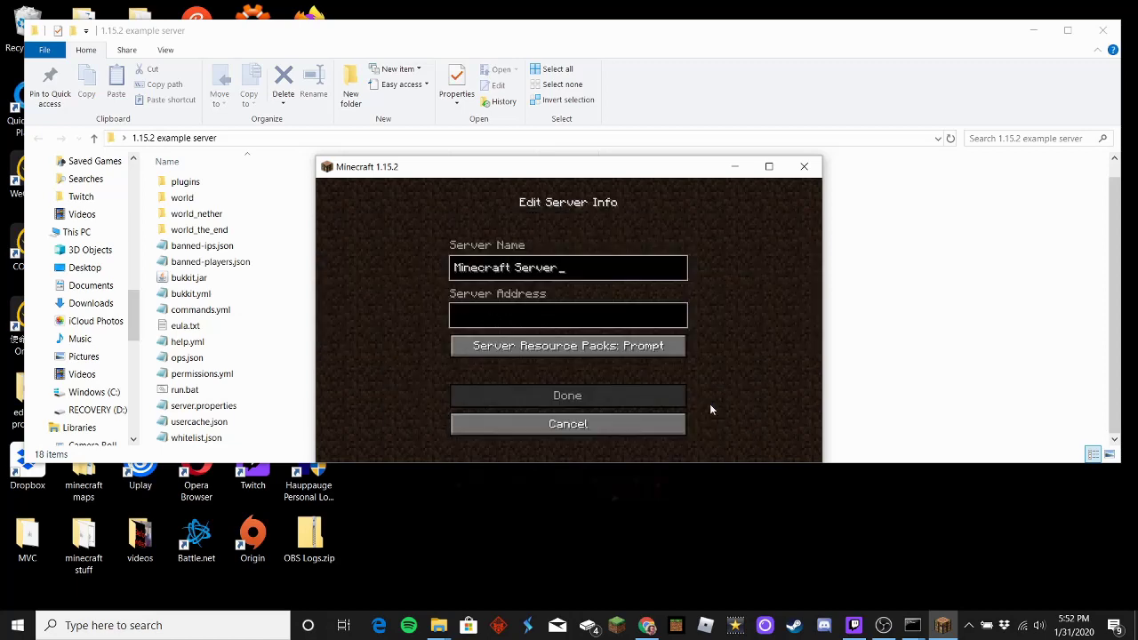
pyautogui.click(566, 431)
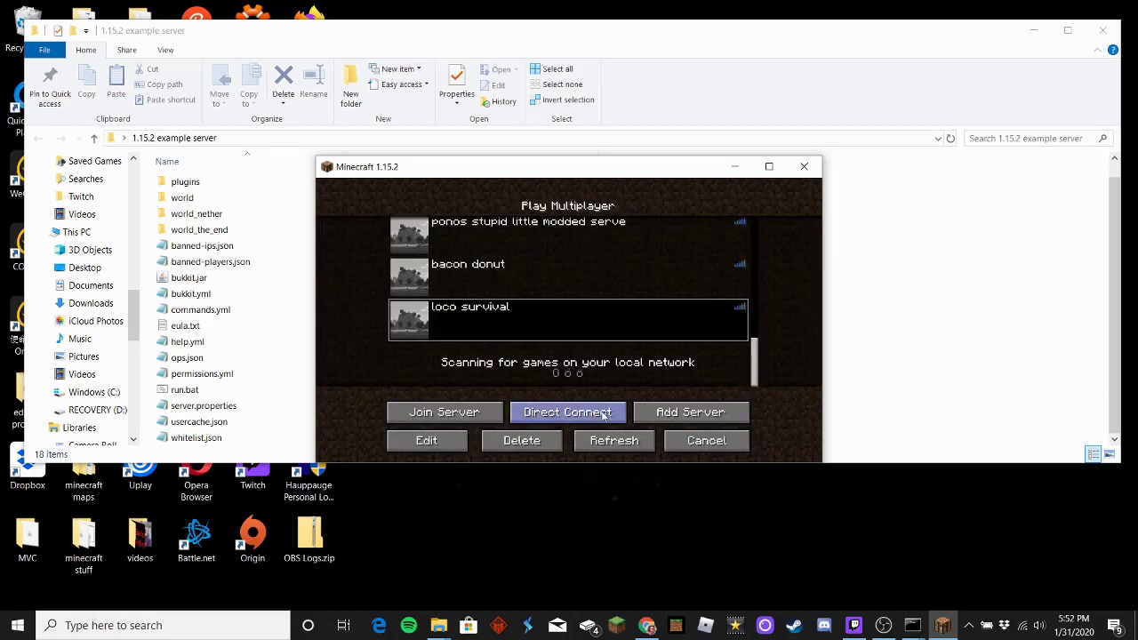
pyautogui.click(604, 415)
pyautogui.click(604, 416)
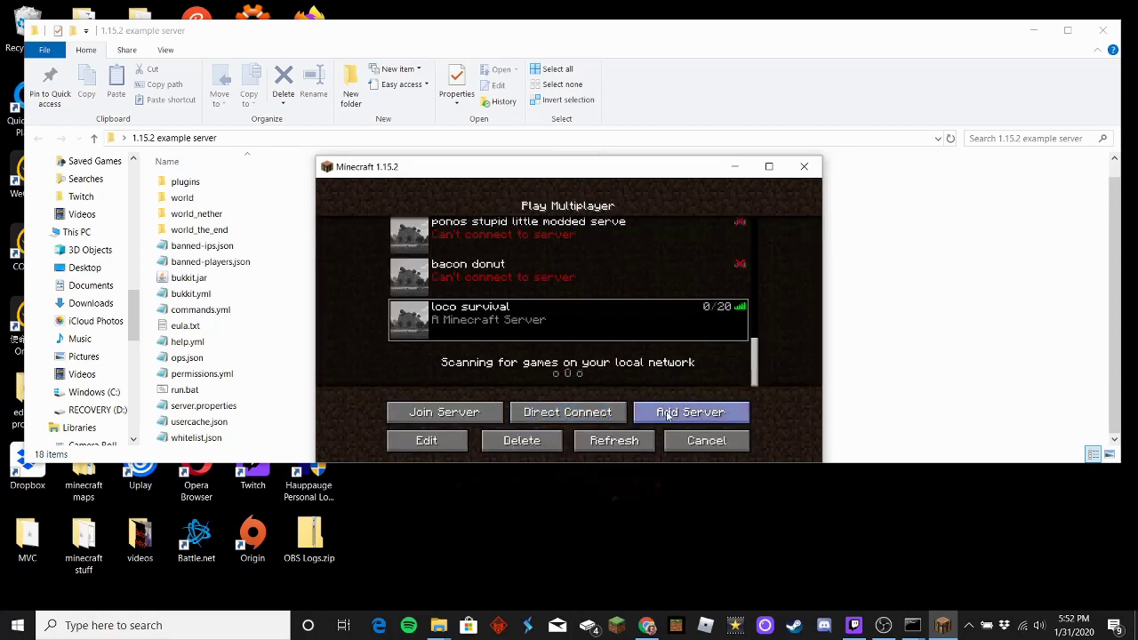
pyautogui.click(678, 416)
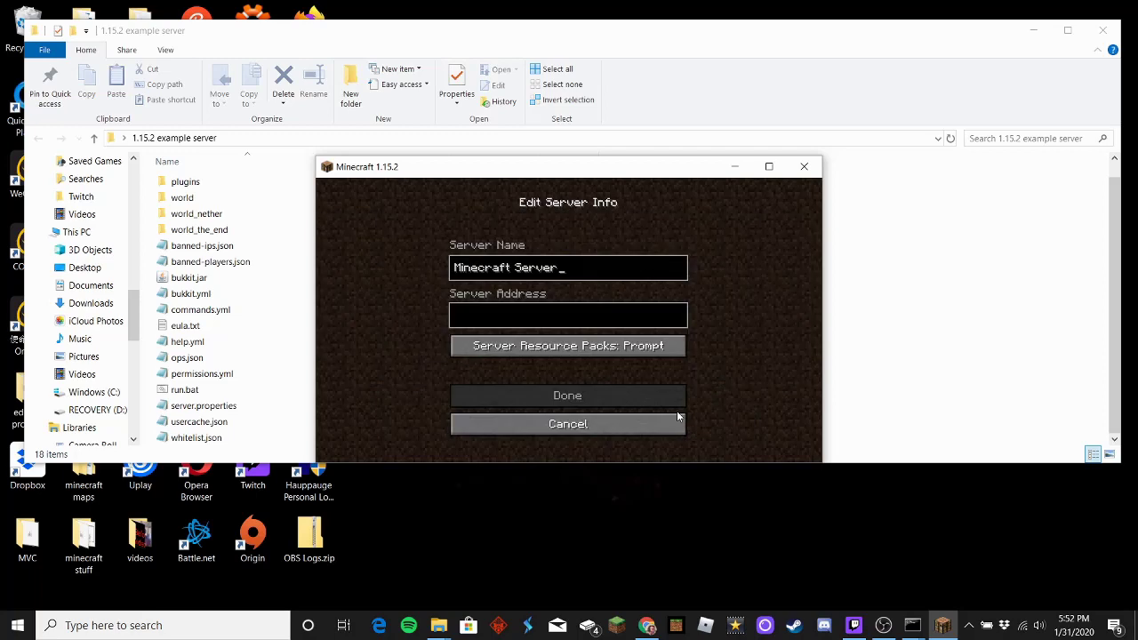
pyautogui.click(541, 316)
pyautogui.write('192.168.1.242')
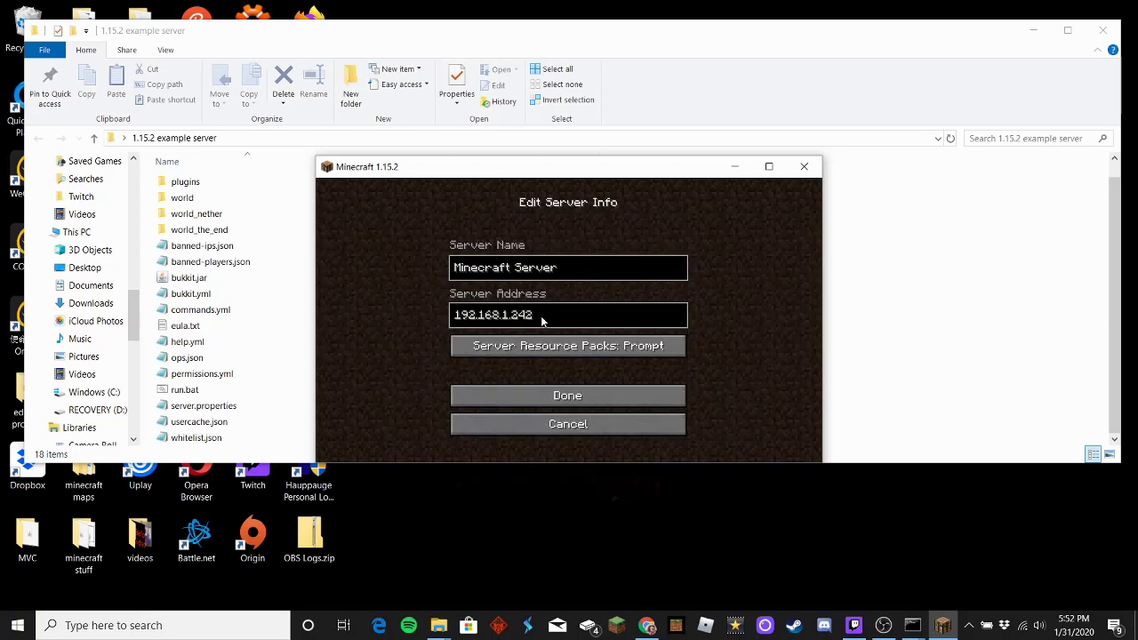
pyautogui.click(556, 400)
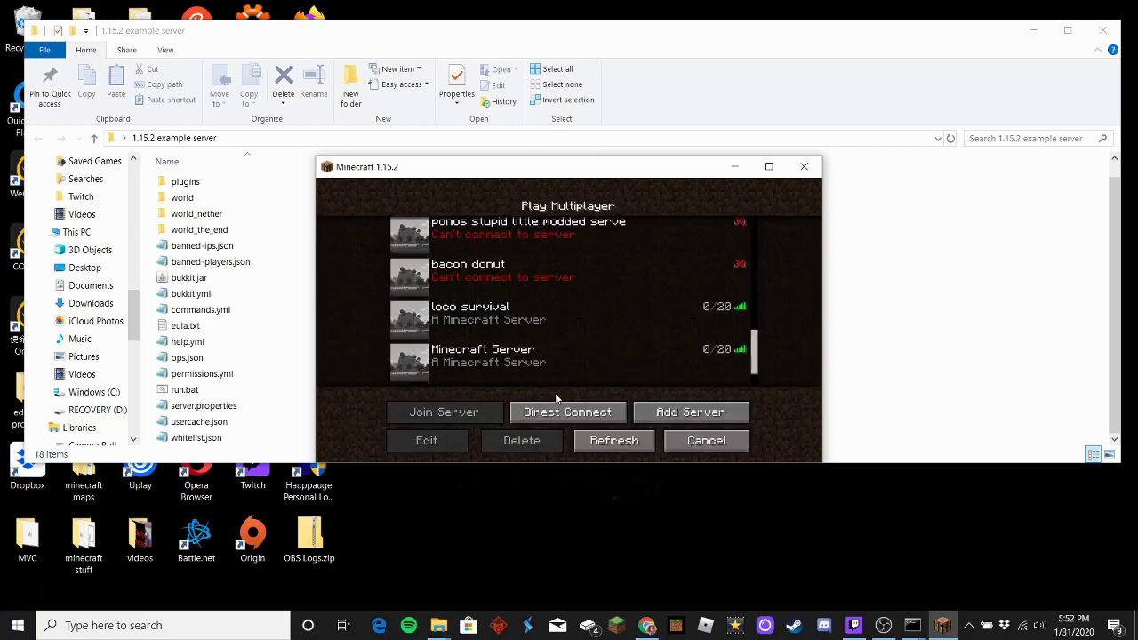
# Step: Select the new Minecraft Server entry and join it
pyautogui.click(601, 415)
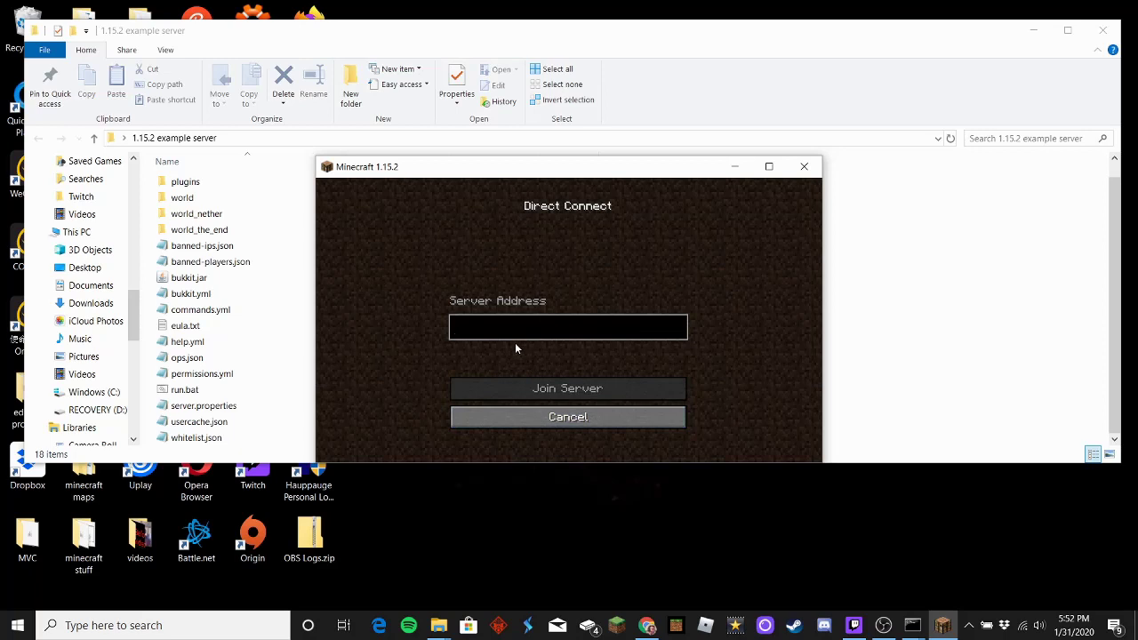
pyautogui.write('192.168.1.242')
pyautogui.press('BackSpace')
pyautogui.press('BackSpace')
pyautogui.press('BackSpace')
pyautogui.press('BackSpace')
pyautogui.press('BackSpace')
pyautogui.press('BackSpace')
pyautogui.press('BackSpace')
pyautogui.press('BackSpace')
pyautogui.press('BackSpace')
pyautogui.press('BackSpace')
pyautogui.press('BackSpace')
pyautogui.press('BackSpace')
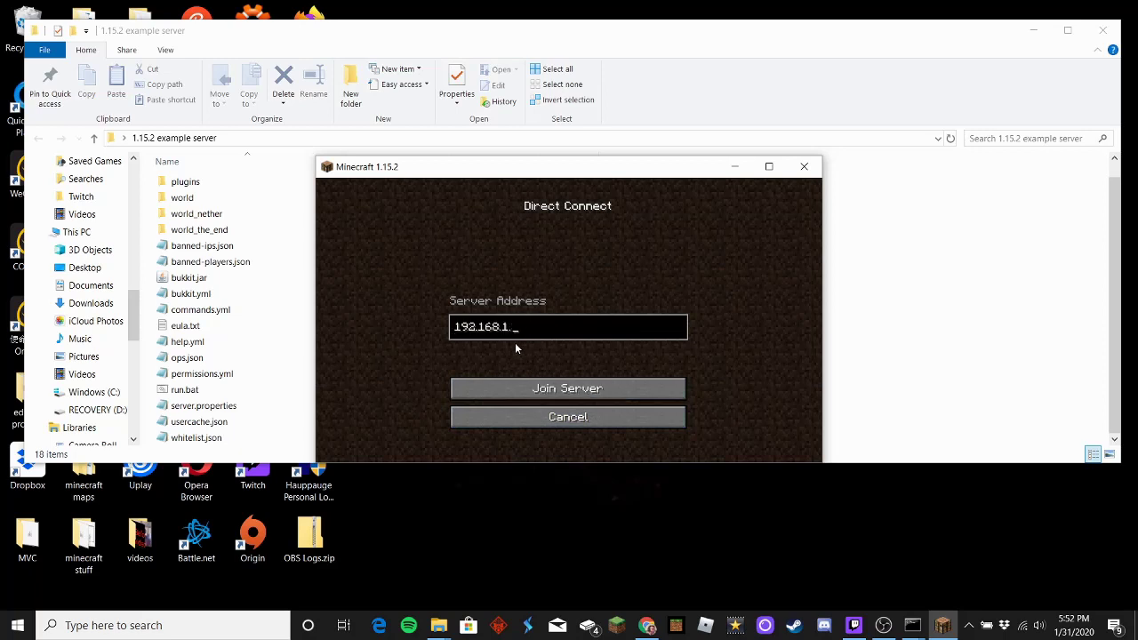
pyautogui.click(567, 417)
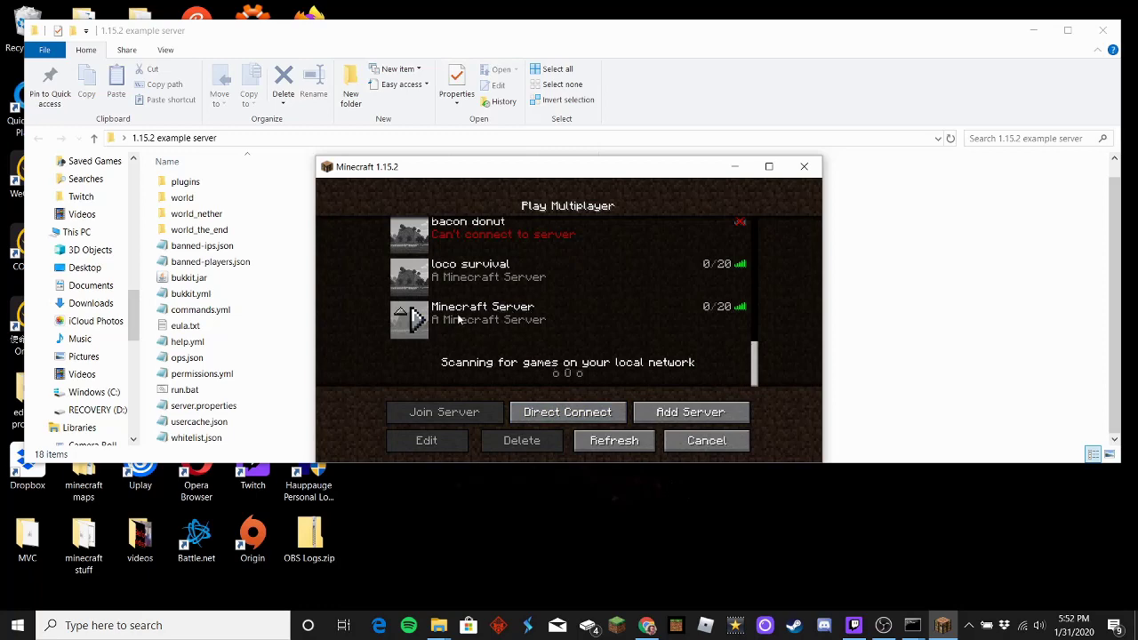
pyautogui.click(538, 316)
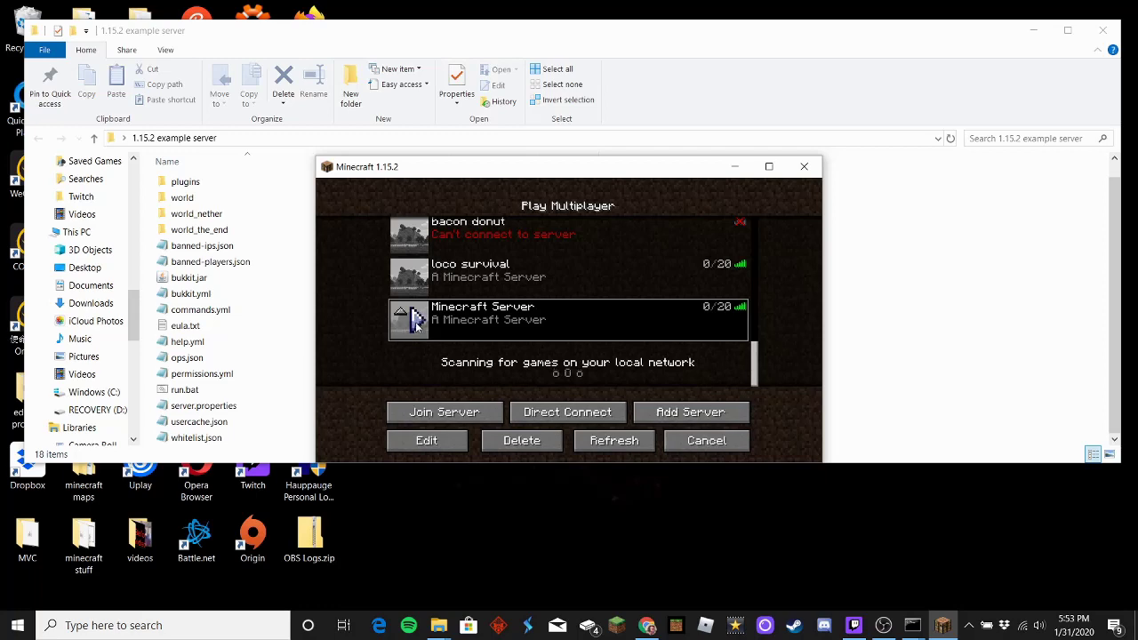
pyautogui.click(415, 322)
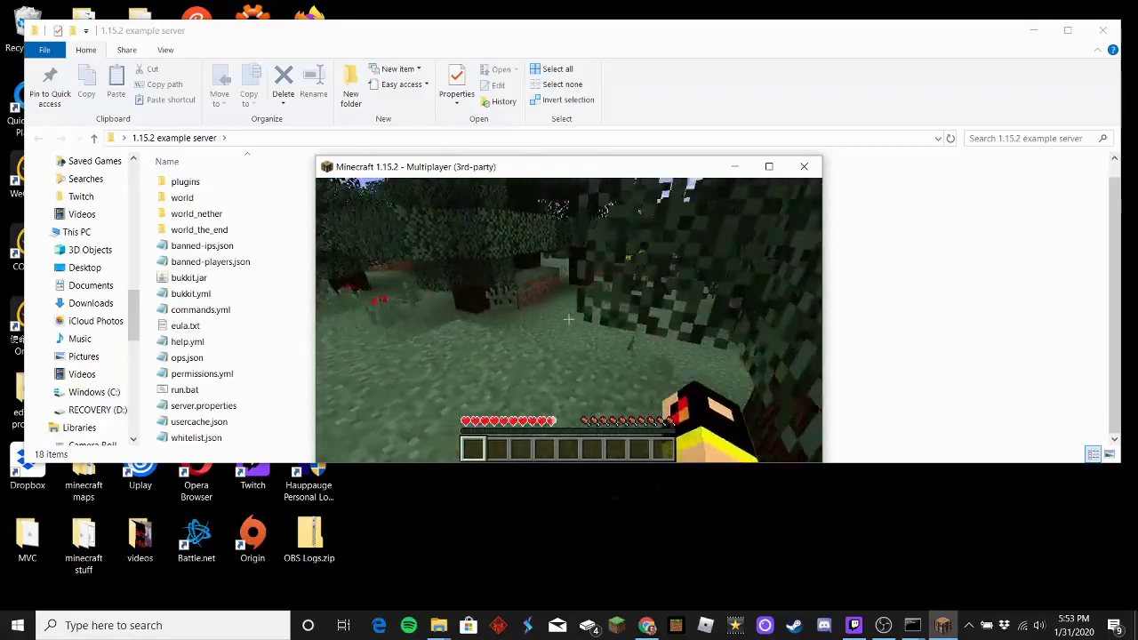
# Step: Walk through the wheat farm and run /reload in chat, which is refused for lack of permission
pyautogui.press('w')
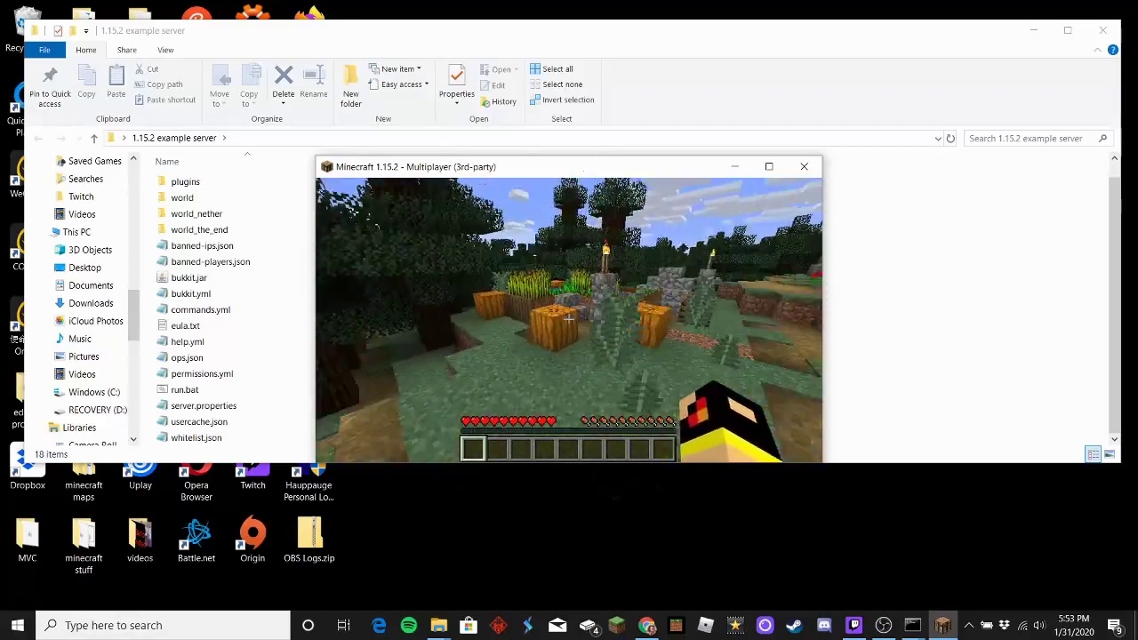
pyautogui.press('w')
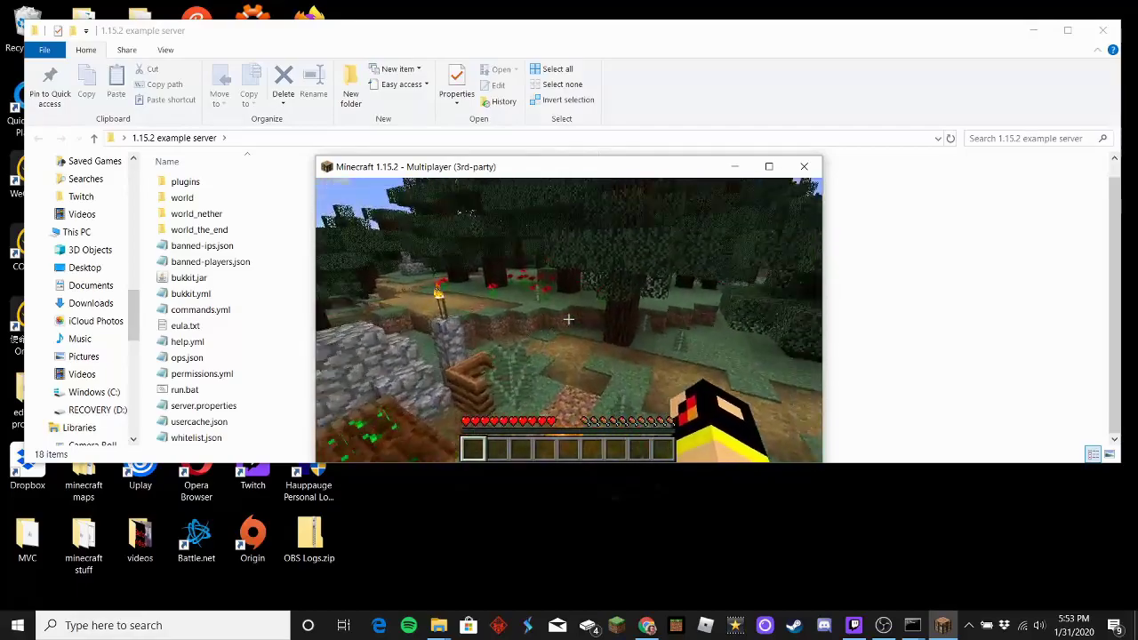
pyautogui.press('w')
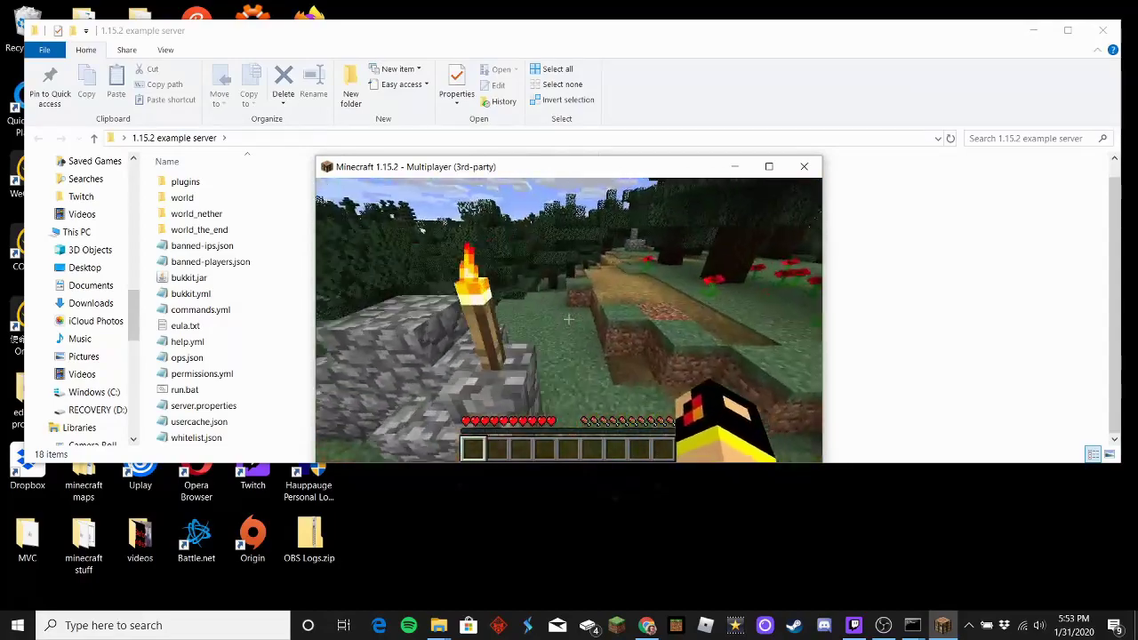
pyautogui.press('w')
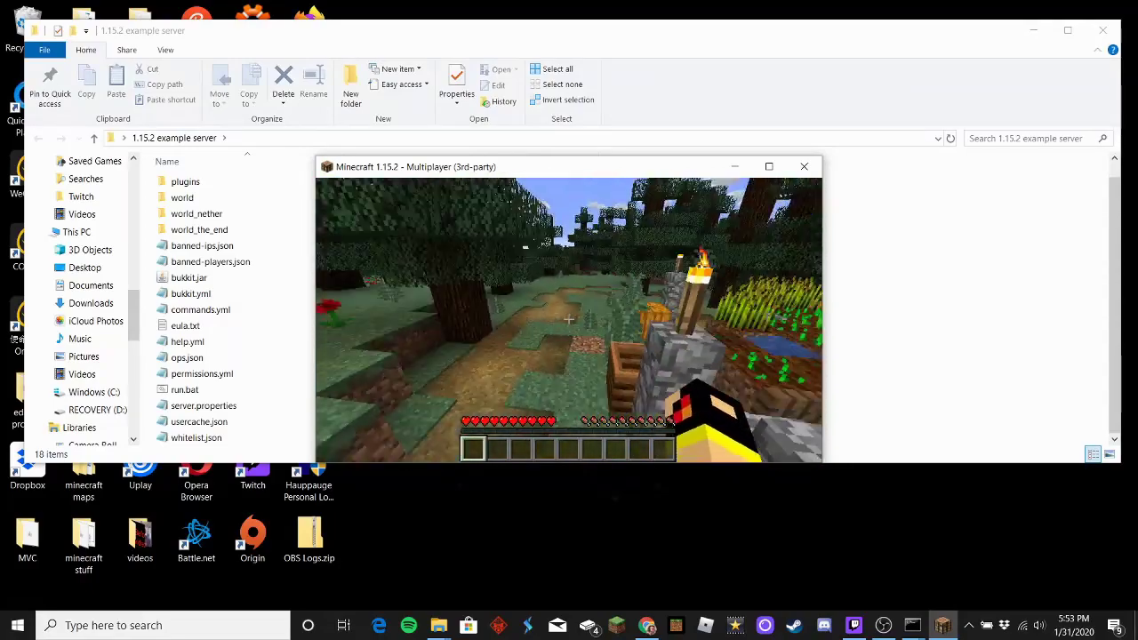
pyautogui.press('w')
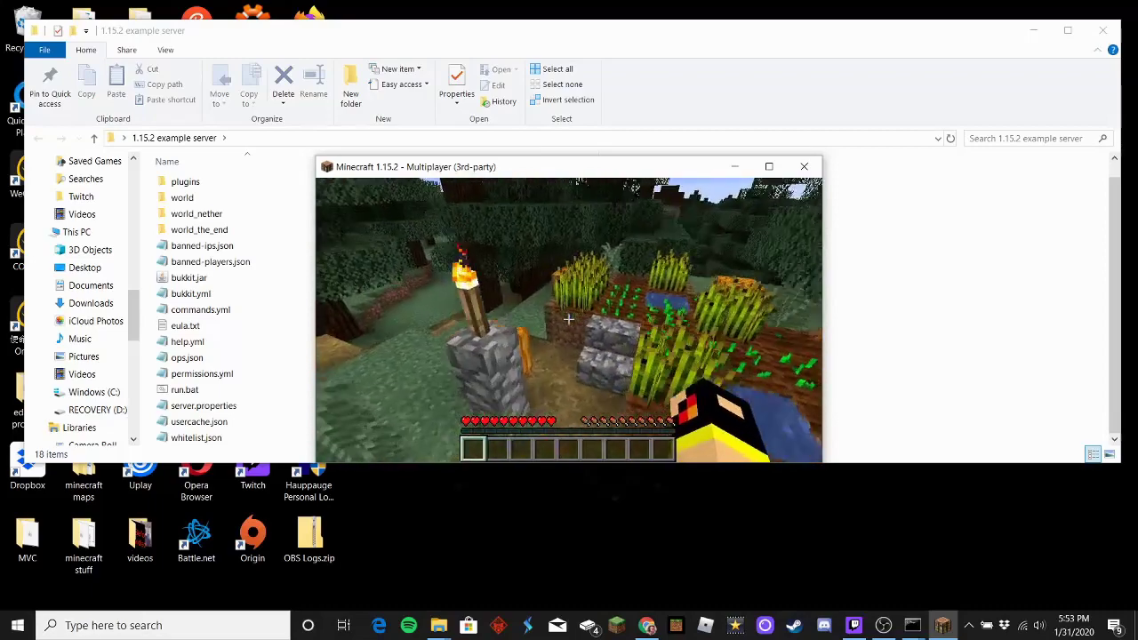
pyautogui.press('/')
pyautogui.write('reload')
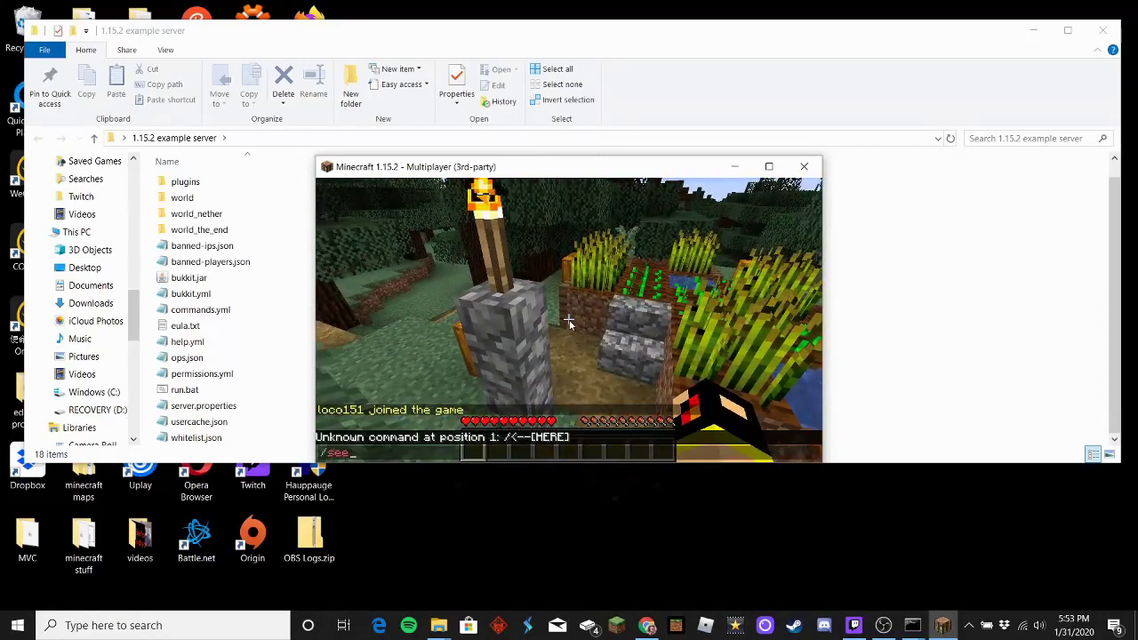
pyautogui.press('Return')
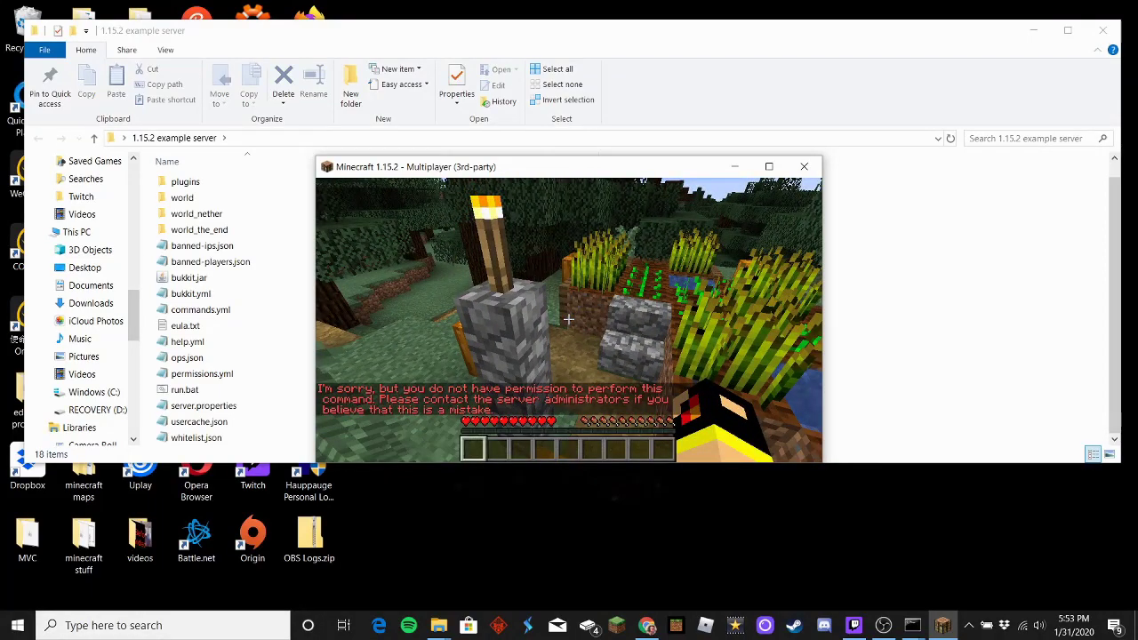
# Step: Pause the game and show the command console window previews on the taskbar
pyautogui.press('s')
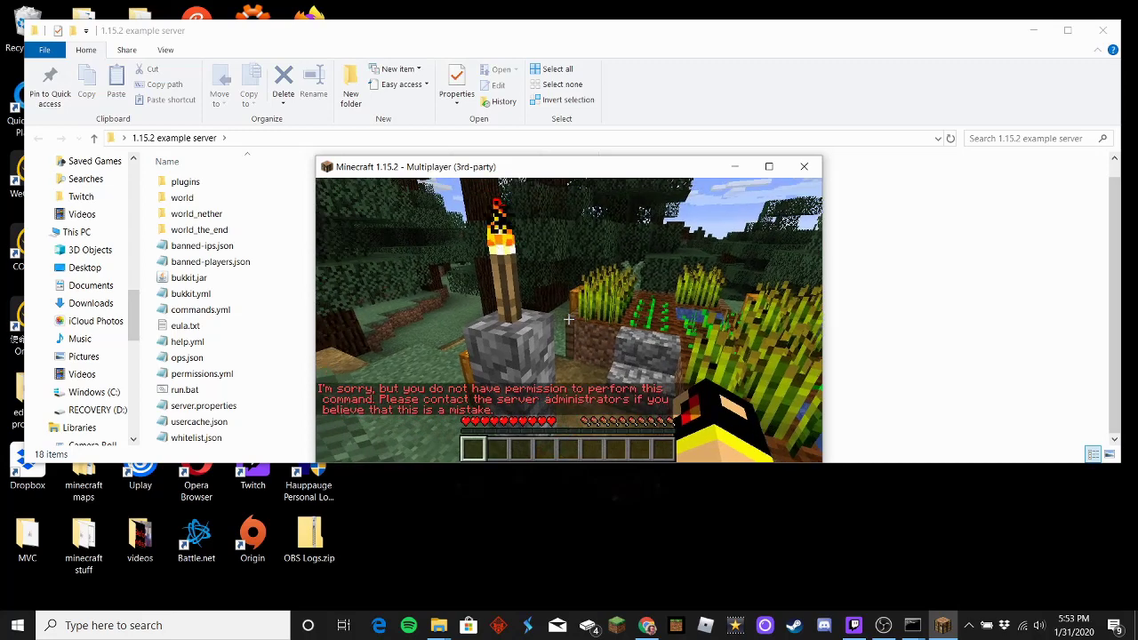
pyautogui.press('Escape')
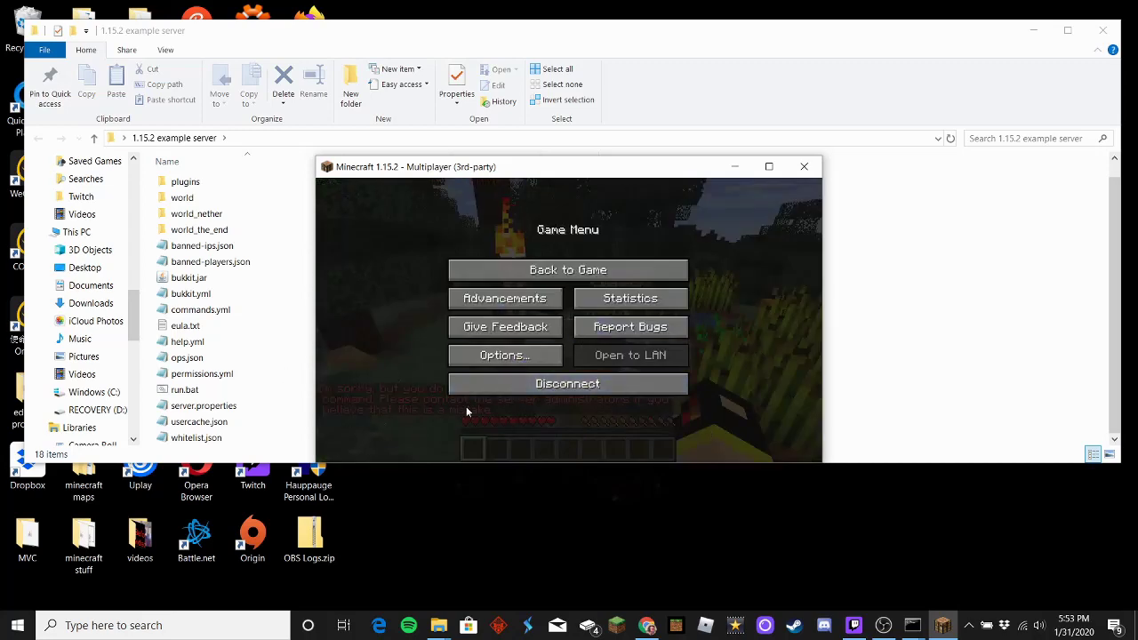
pyautogui.click(912, 625)
# Step: Grant the player operator status with 'op' in the server console, then resume the game
pyautogui.click(951, 565)
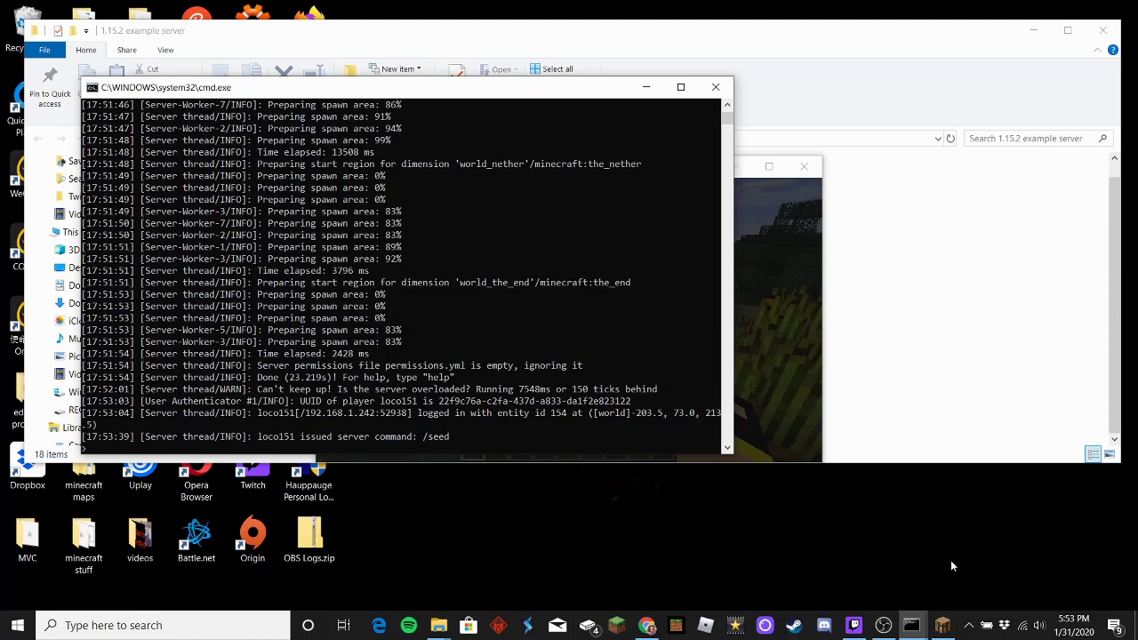
pyautogui.write('op')
pyautogui.write('loco151')
pyautogui.press('Return')
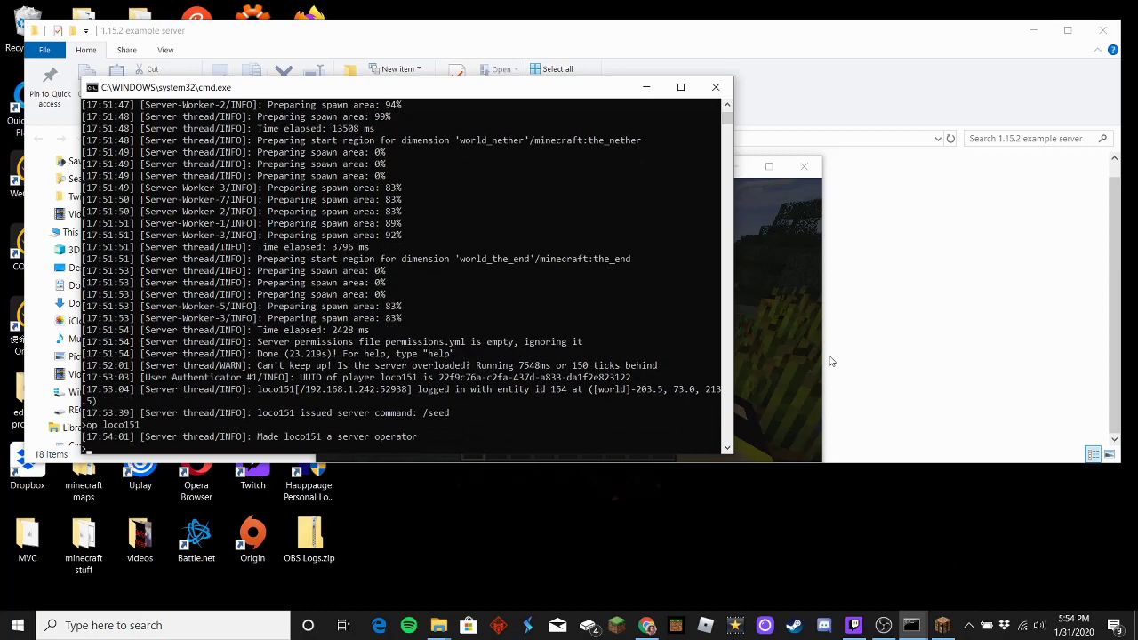
pyautogui.click(943, 625)
pyautogui.click(570, 270)
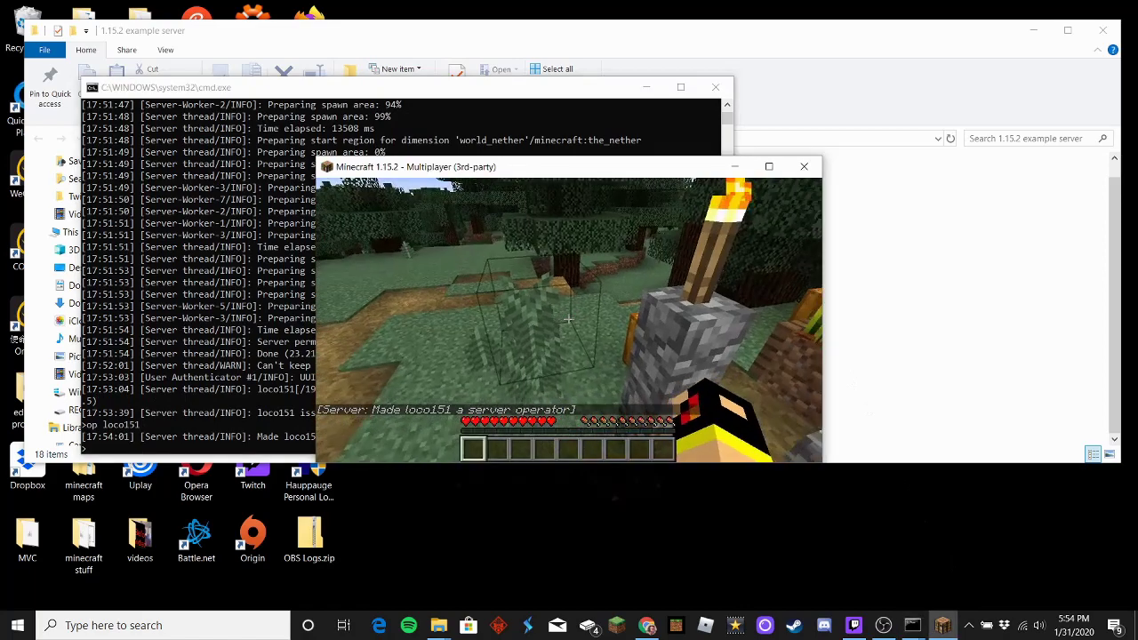
# Step: Show the world seed with /seed, then walk out of the forest toward the village farm
pyautogui.write('/')
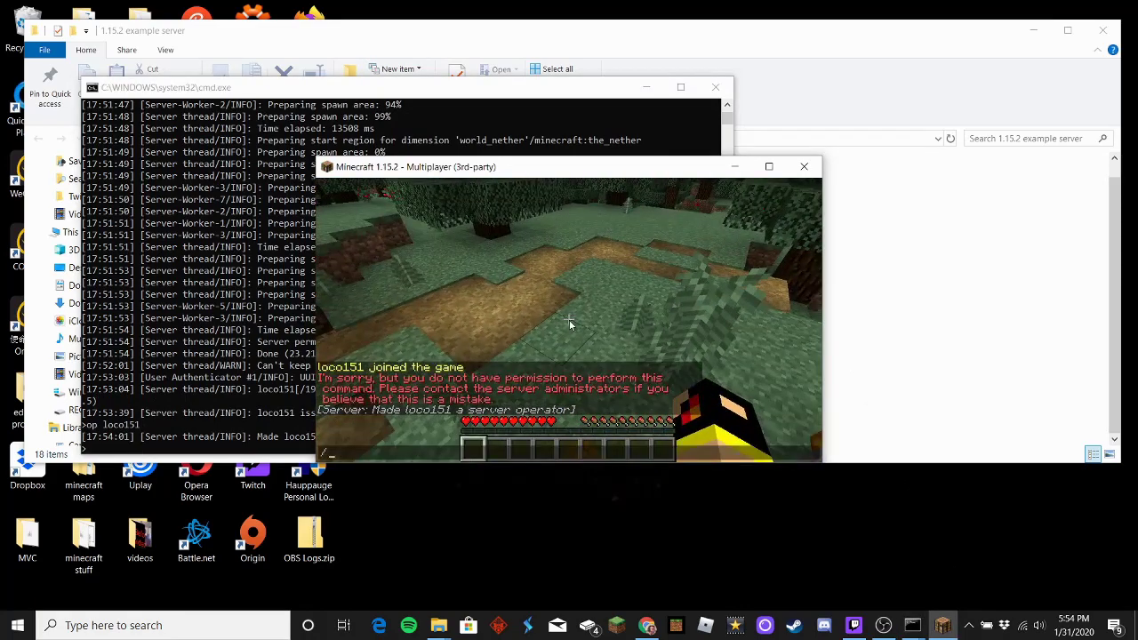
pyautogui.write('seed')
pyautogui.press('Return')
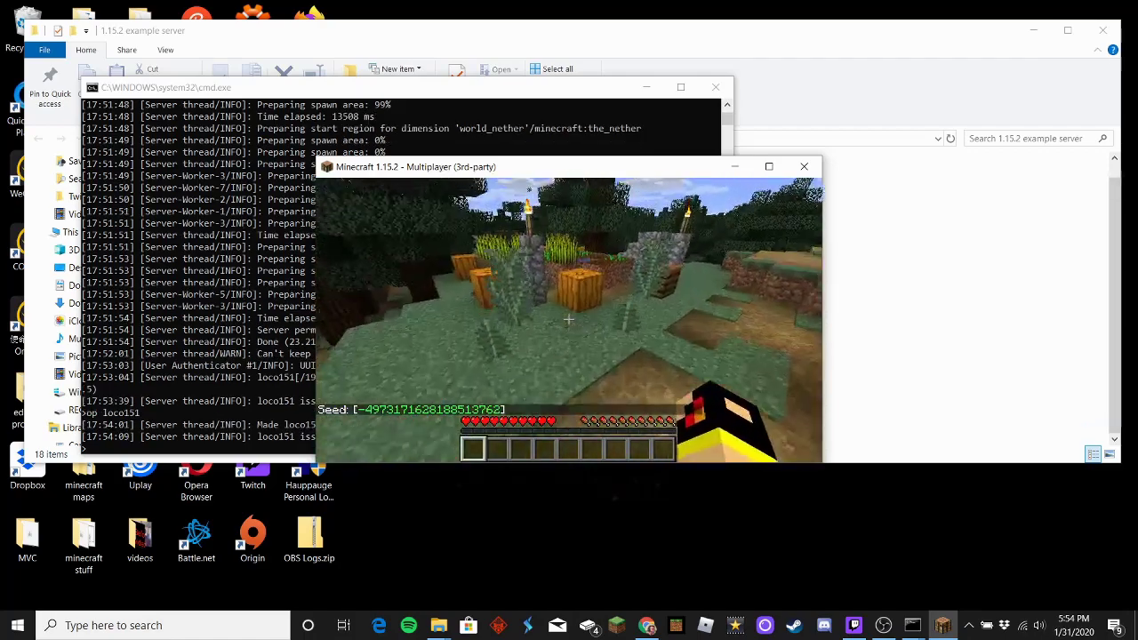
pyautogui.press('w')
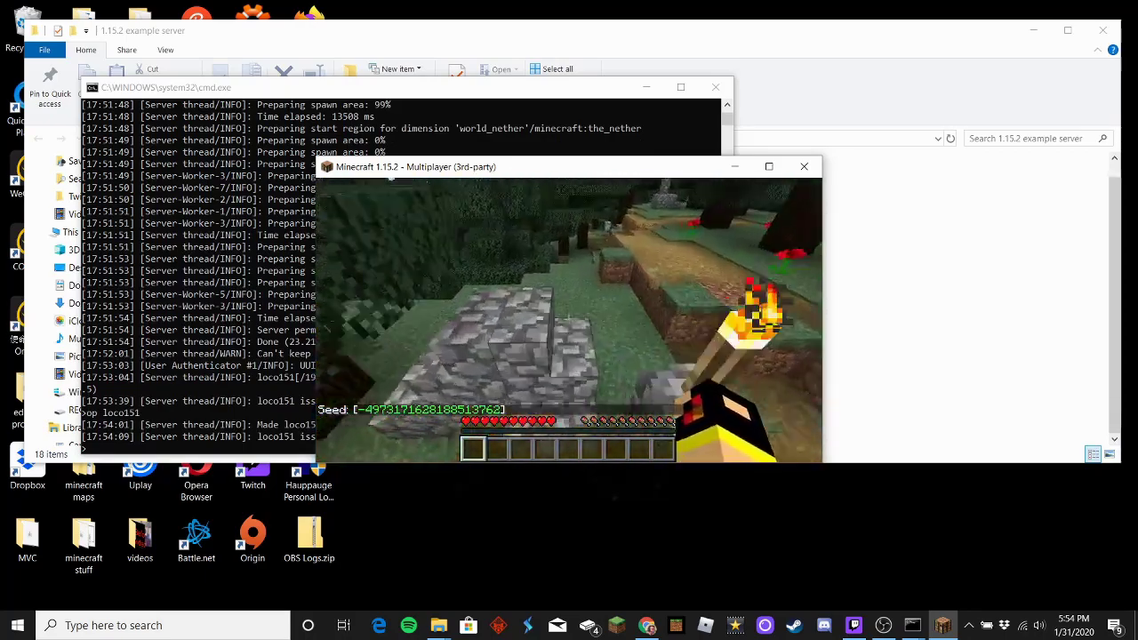
pyautogui.press('w')
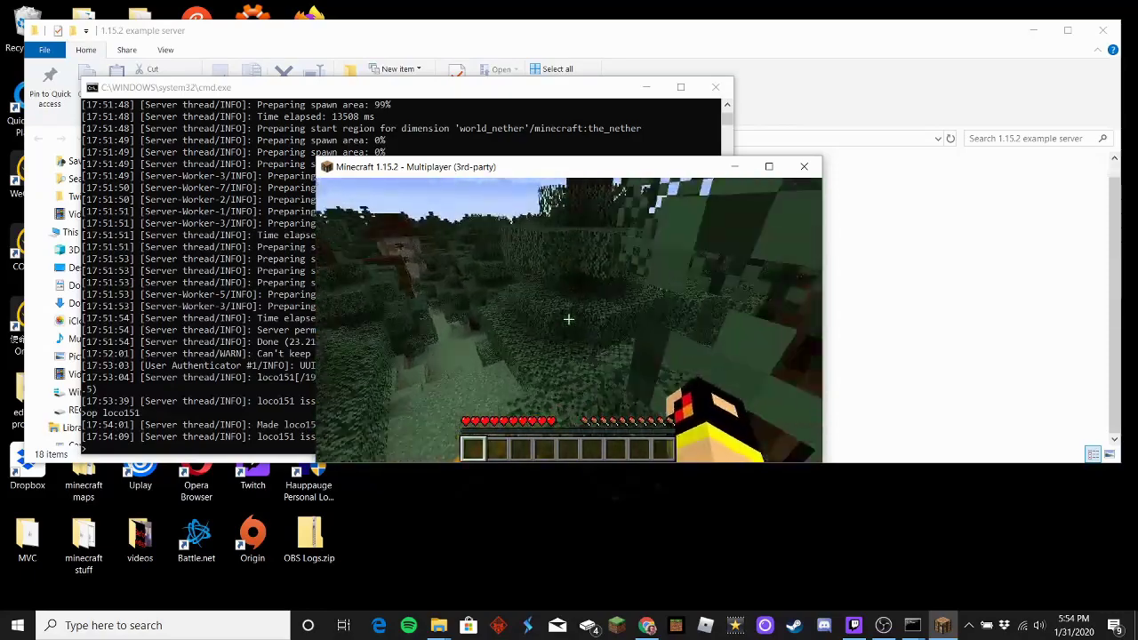
pyautogui.press('w')
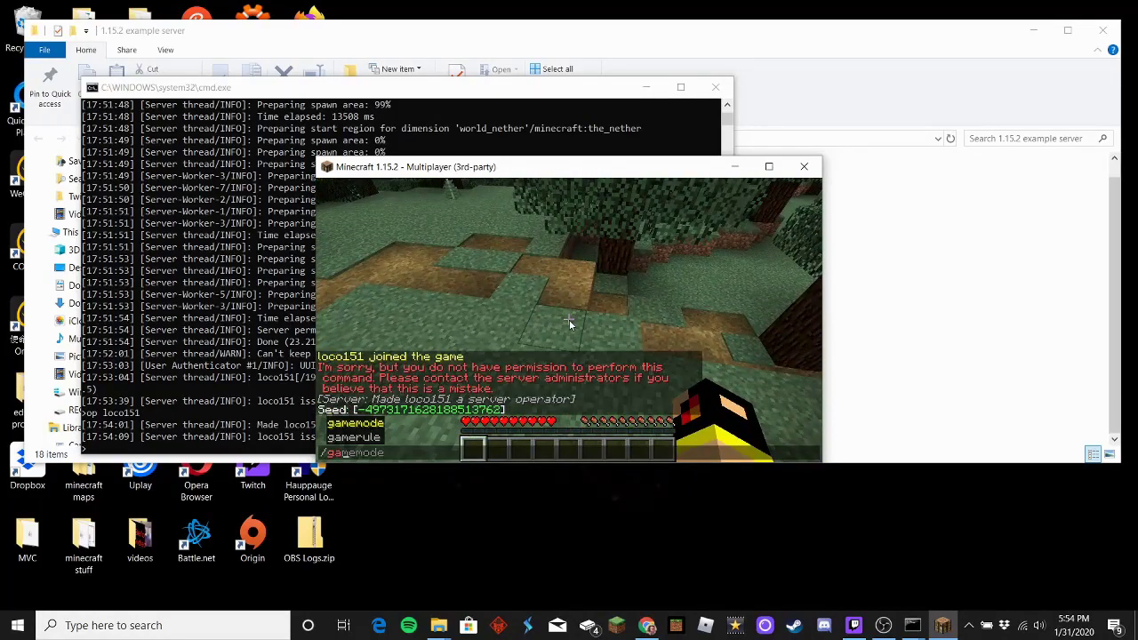
# Step: Switch to Creative Mode with /gamemode creative, then walk past the cobblestone structure
pyautogui.write('meo')
pyautogui.press('BackSpace')
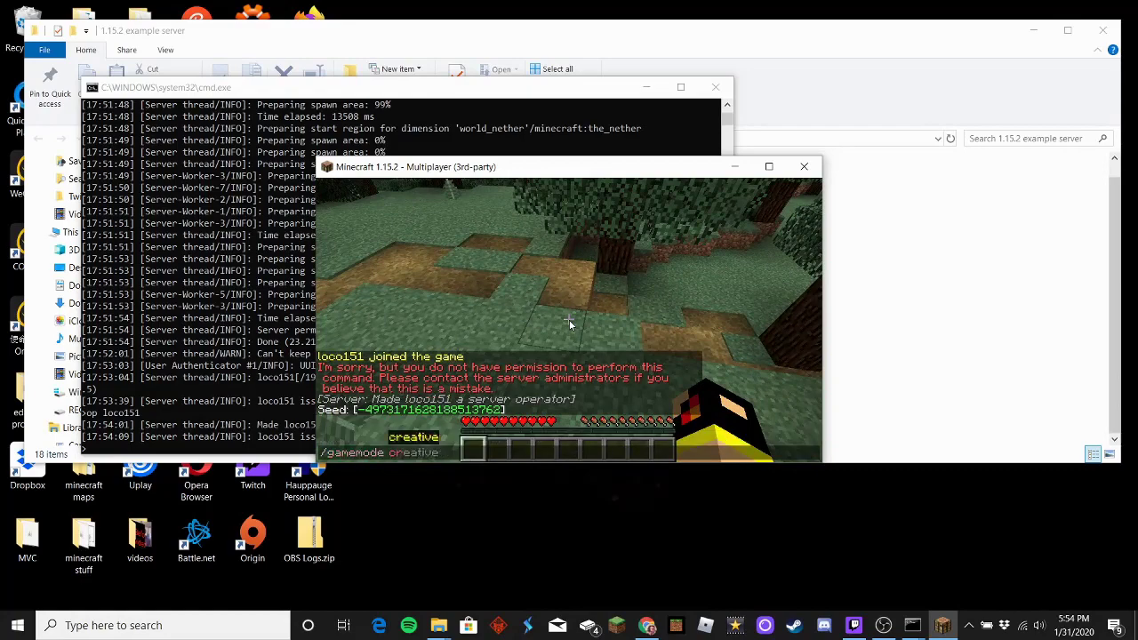
pyautogui.press('Return')
pyautogui.press('w')
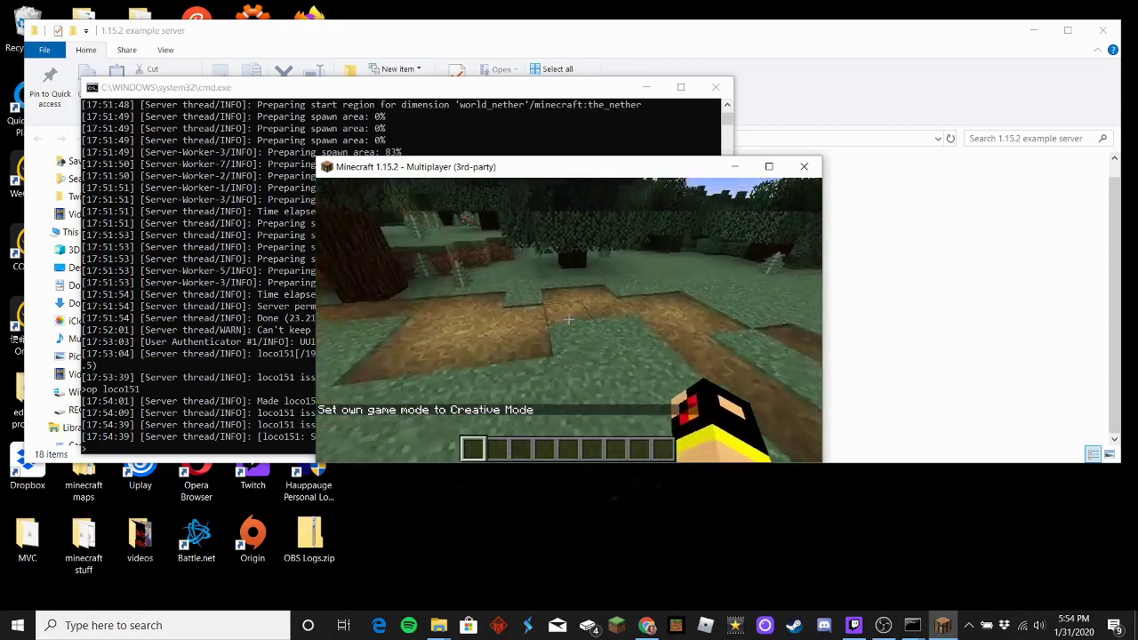
pyautogui.press('w')
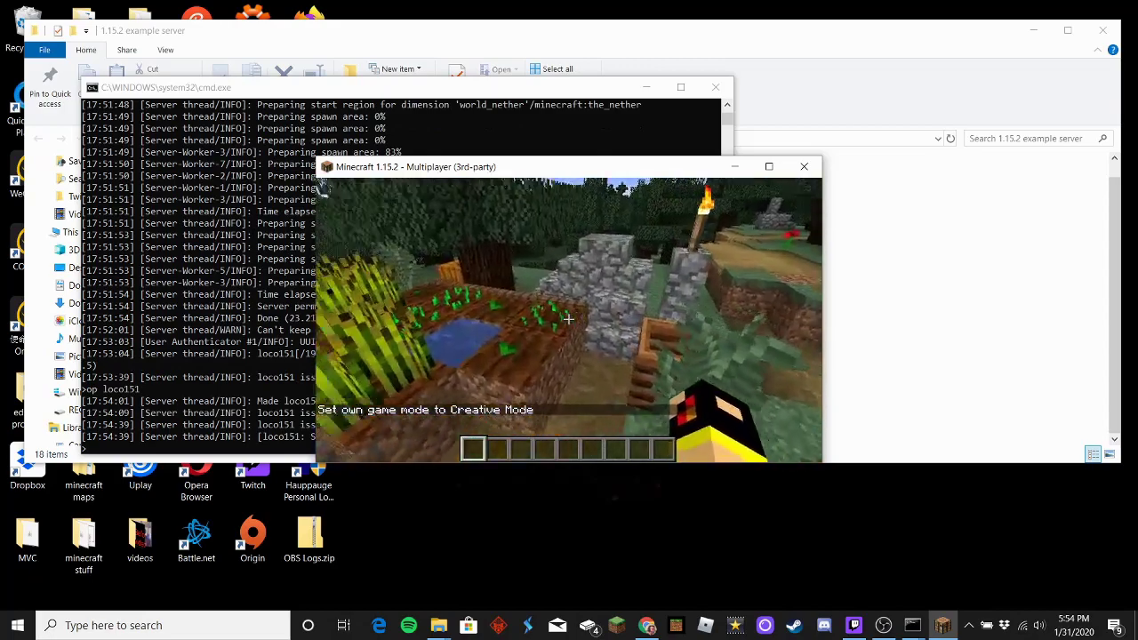
pyautogui.press('w')
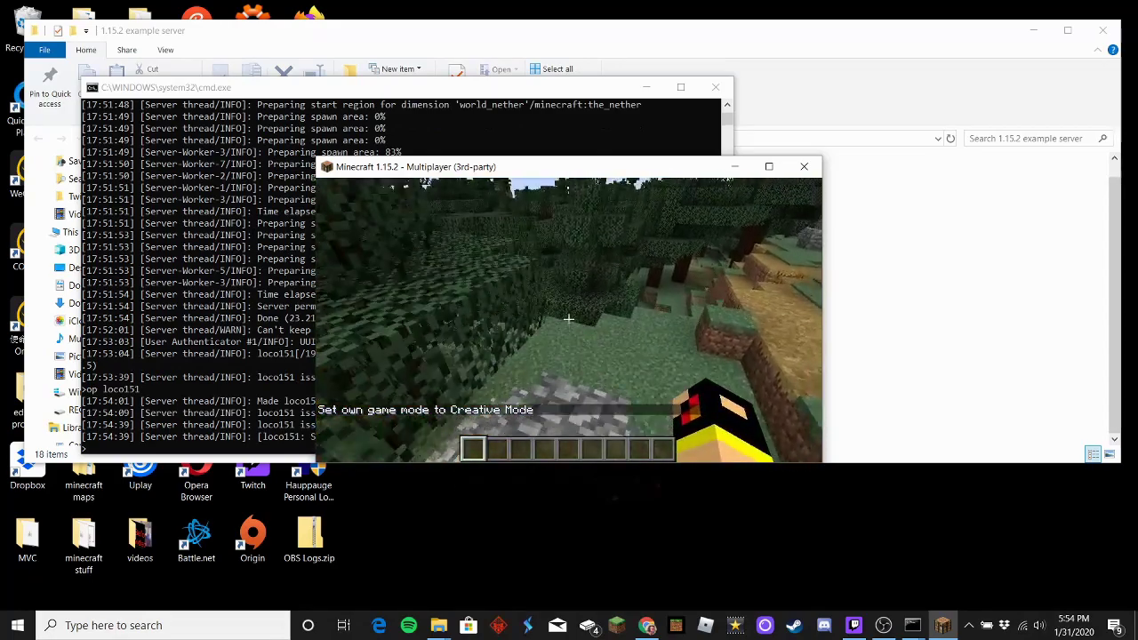
pyautogui.press('/')
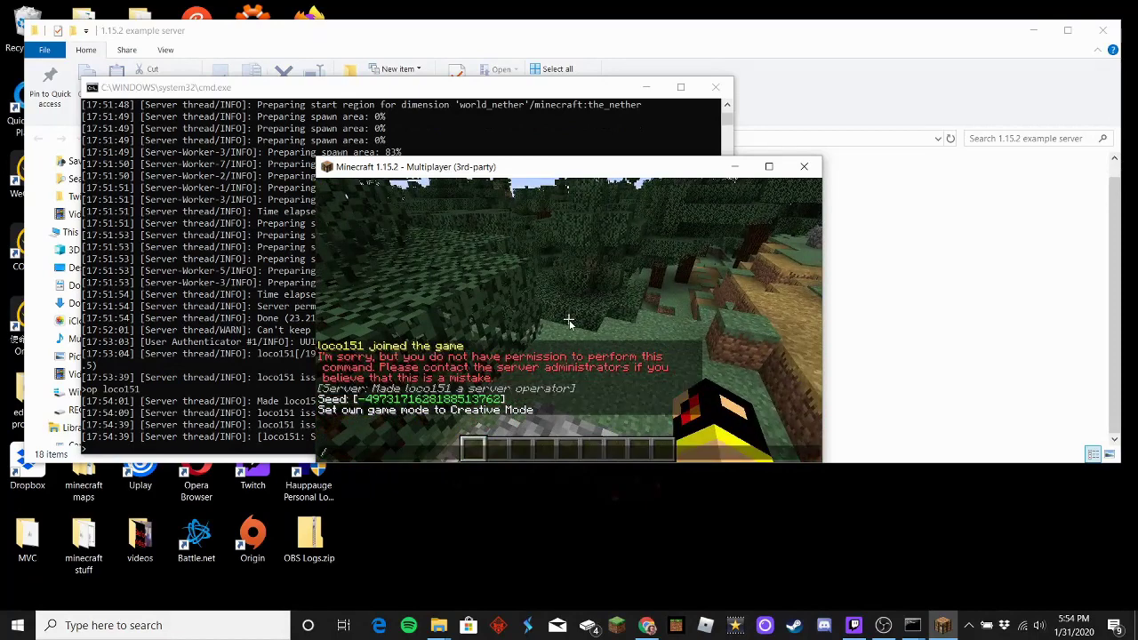
pyautogui.click(495, 89)
pyautogui.click(942, 626)
# Step: Remove the player's operator status with /deop in chat
pyautogui.write('deop loco151')
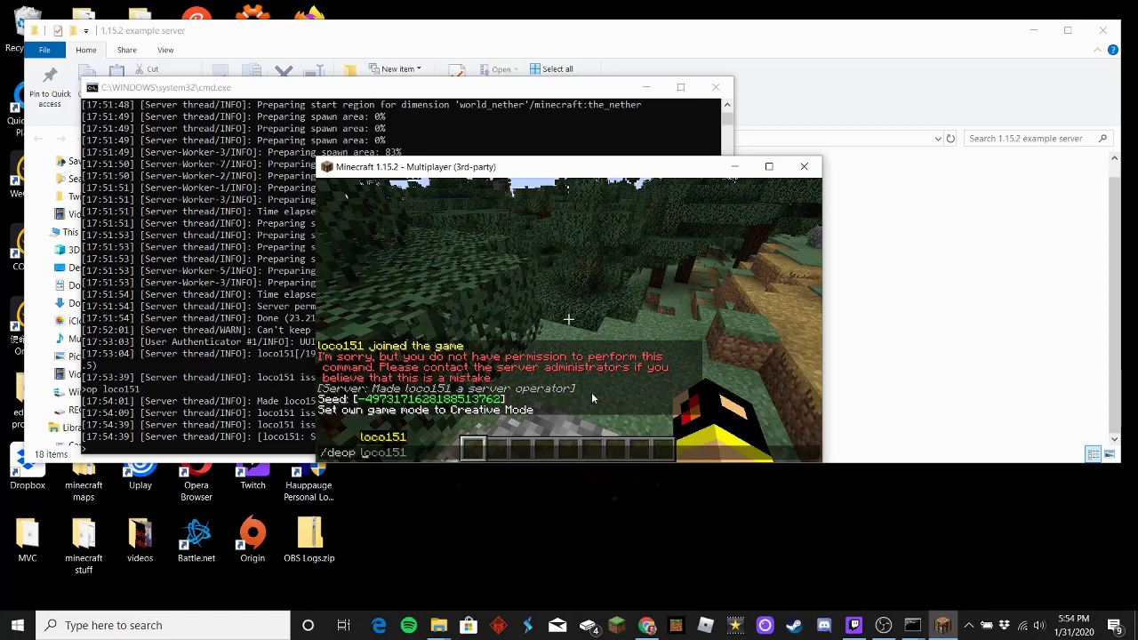
pyautogui.press('Tab')
pyautogui.press('Return')
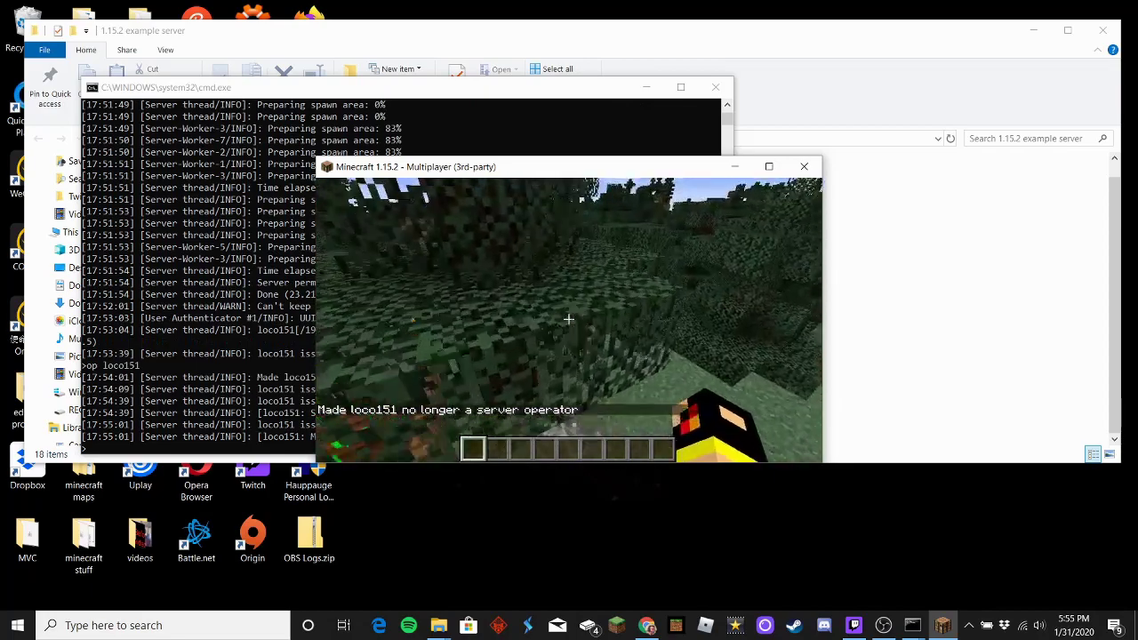
# Step: Retry /seed and /gamemode creative to see them refused for lack of permission
pyautogui.write('/sed')
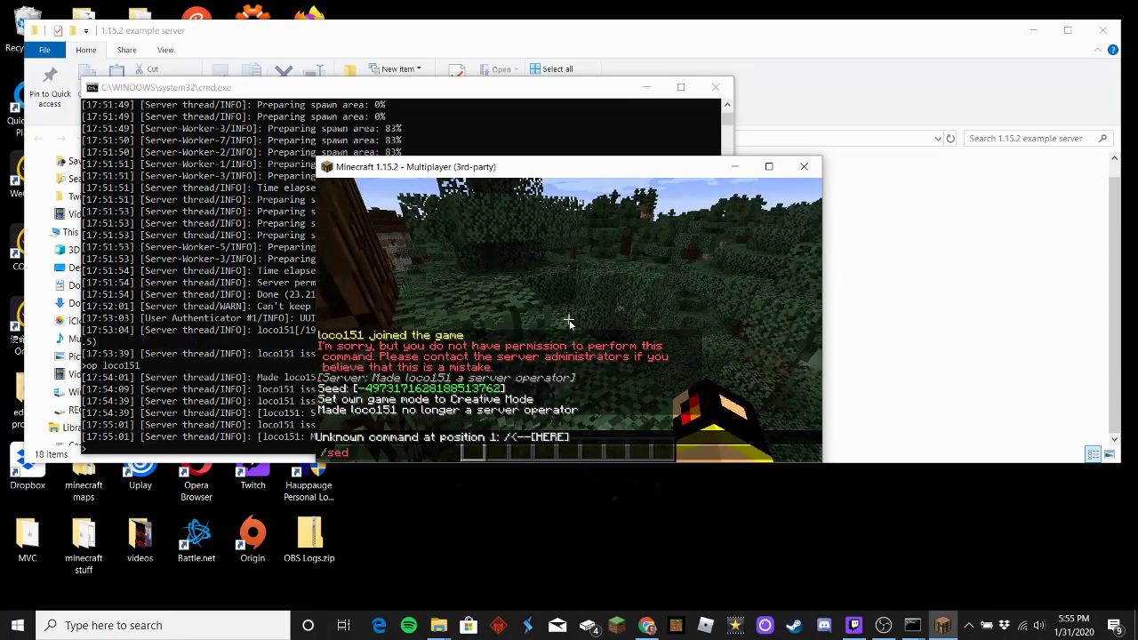
pyautogui.press('Return')
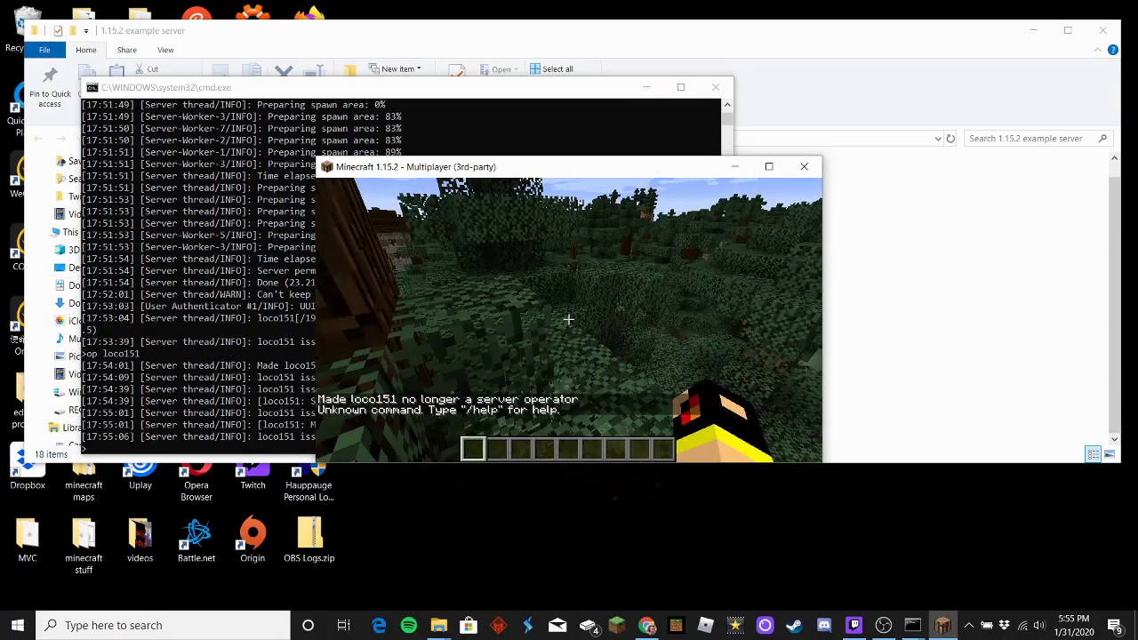
pyautogui.write('/')
pyautogui.press('Up')
pyautogui.press('Up')
pyautogui.press('Return')
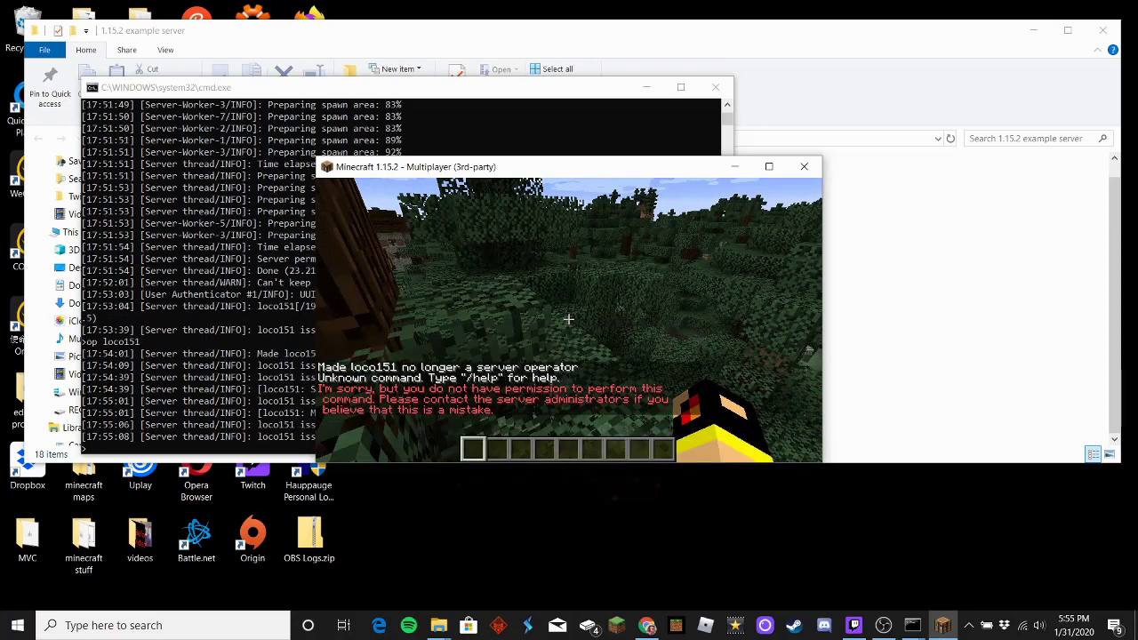
pyautogui.write('/gamem')
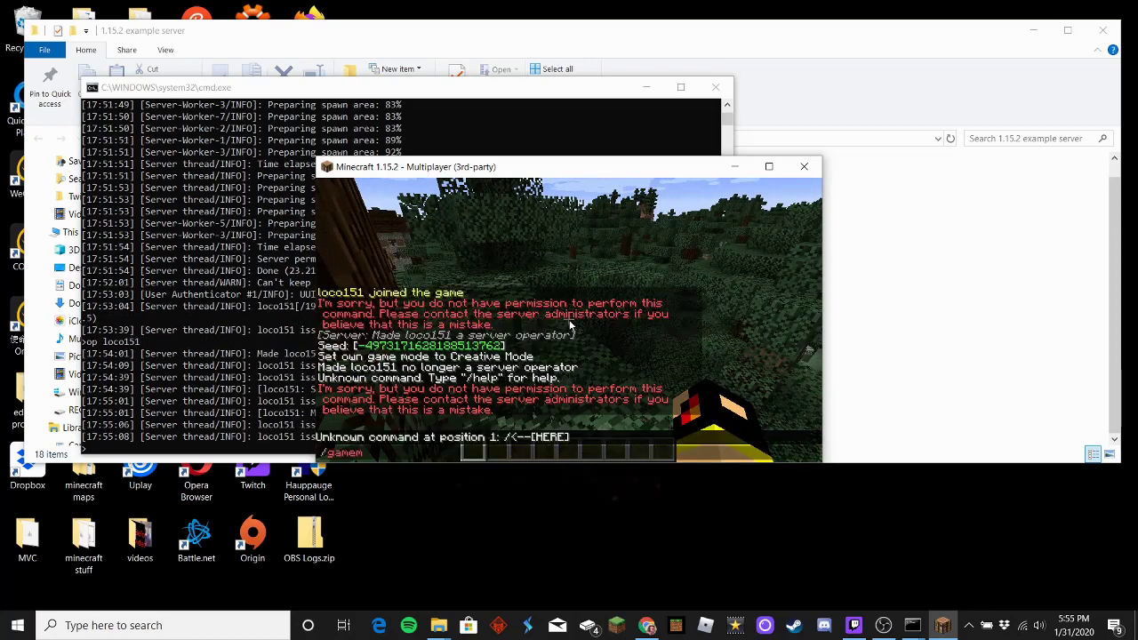
pyautogui.write('ode creative')
pyautogui.press('Return')
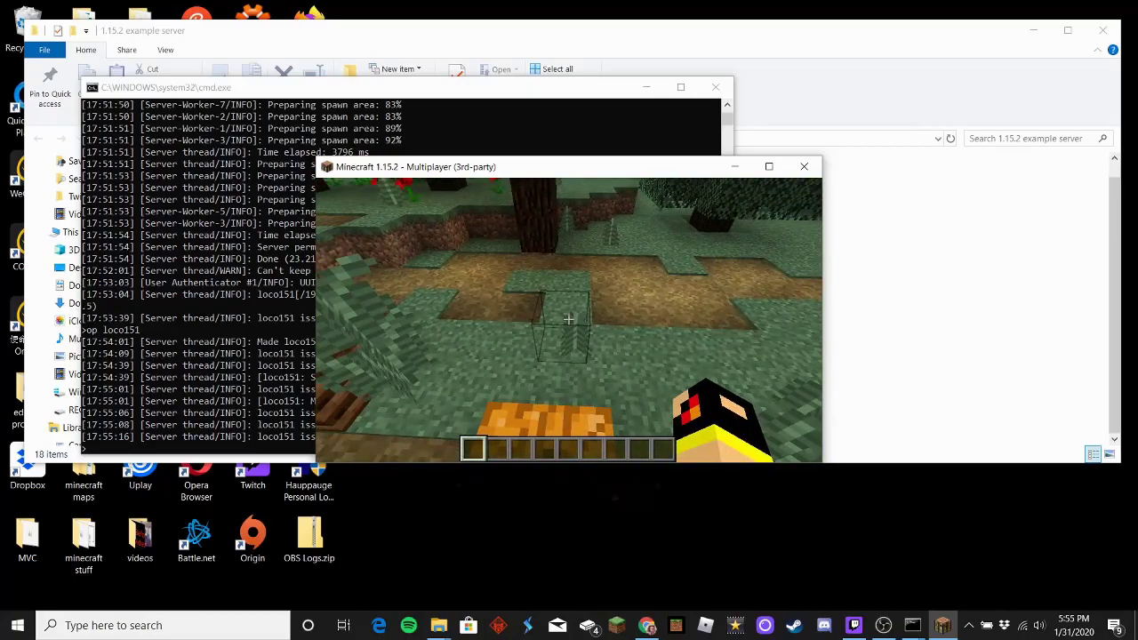
# Step: Try /op in chat, then grant the player operator status again from the server console
pyautogui.press('/')
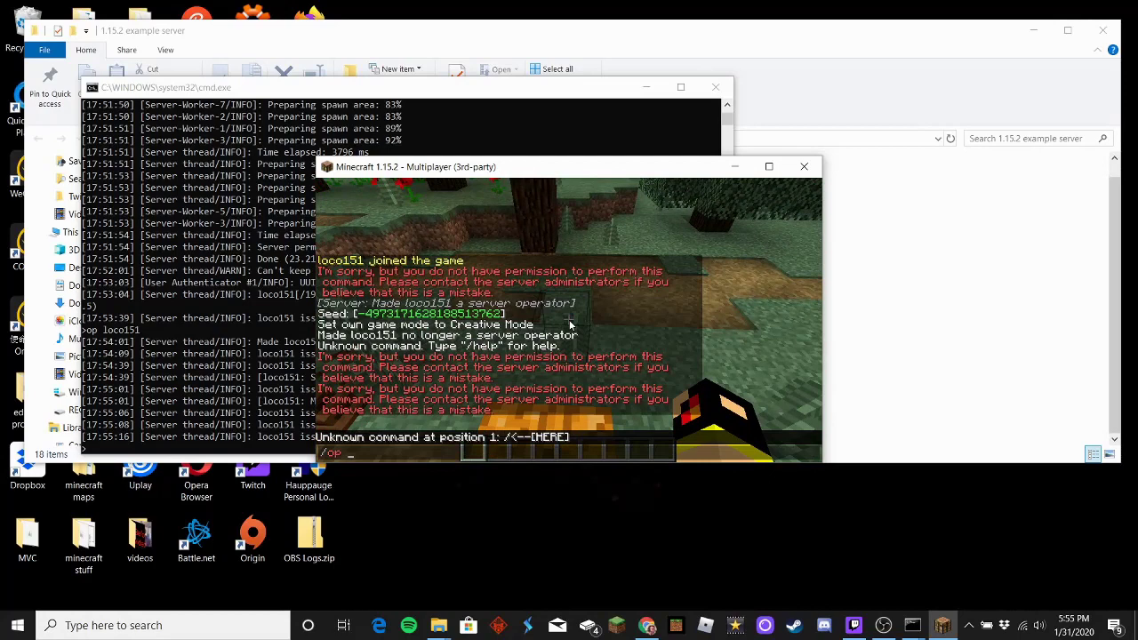
pyautogui.write('op loco151')
pyautogui.press('Return')
pyautogui.press('Escape')
pyautogui.click(439, 89)
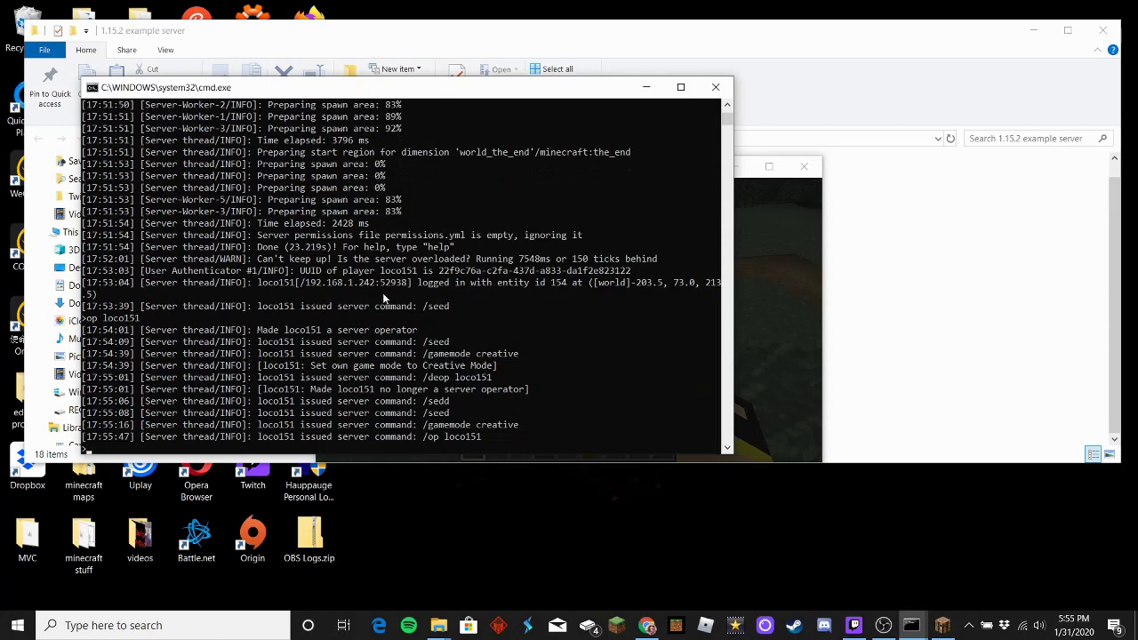
pyautogui.write('op loco151')
pyautogui.press('Return')
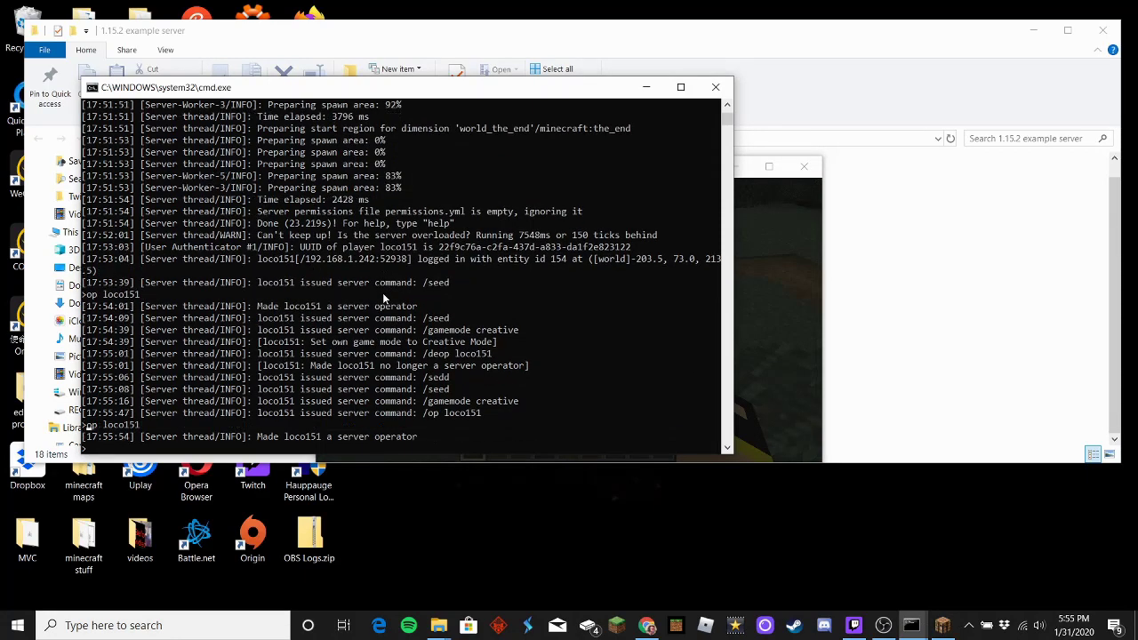
pyautogui.click(756, 281)
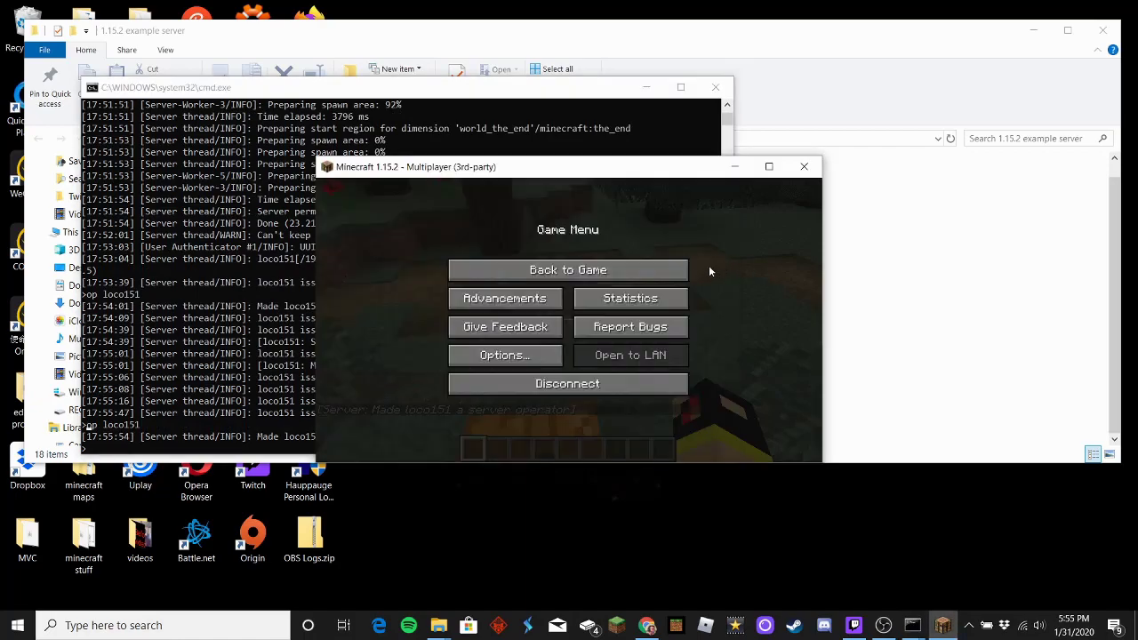
# Step: Walk around the village farm, forest and cobblestone wall, then pause the game
pyautogui.press('Escape')
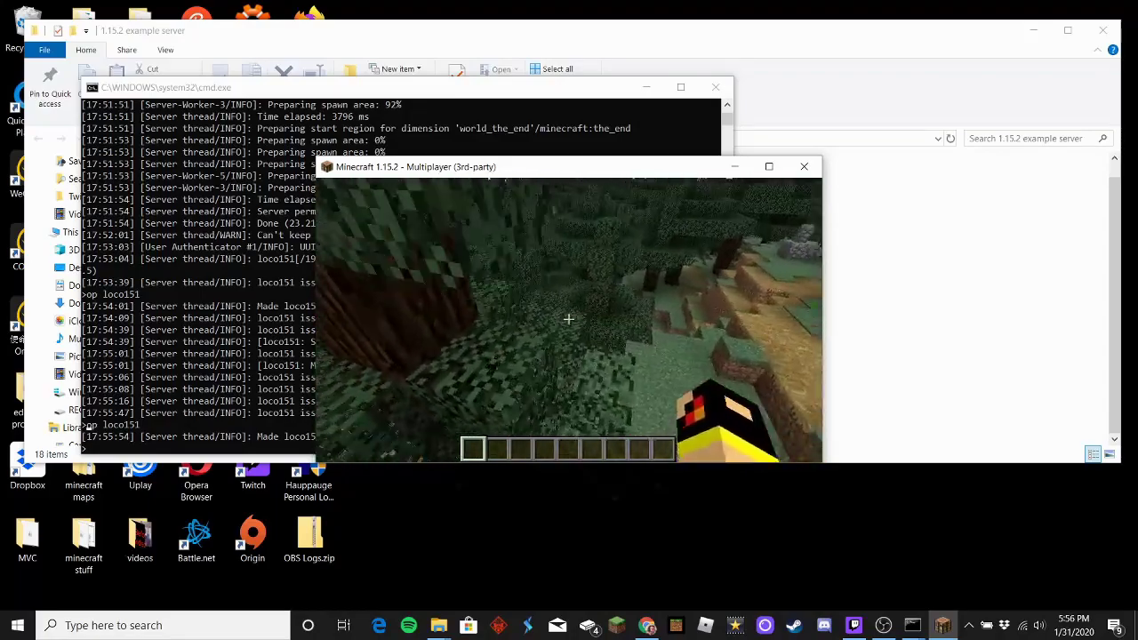
pyautogui.press('w')
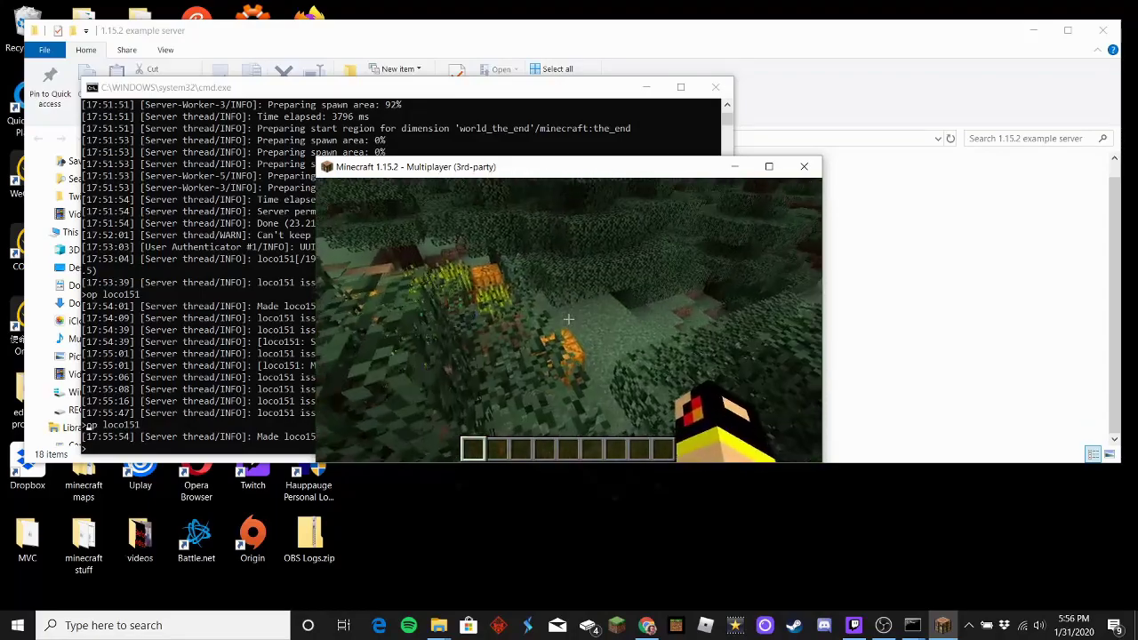
pyautogui.press('w')
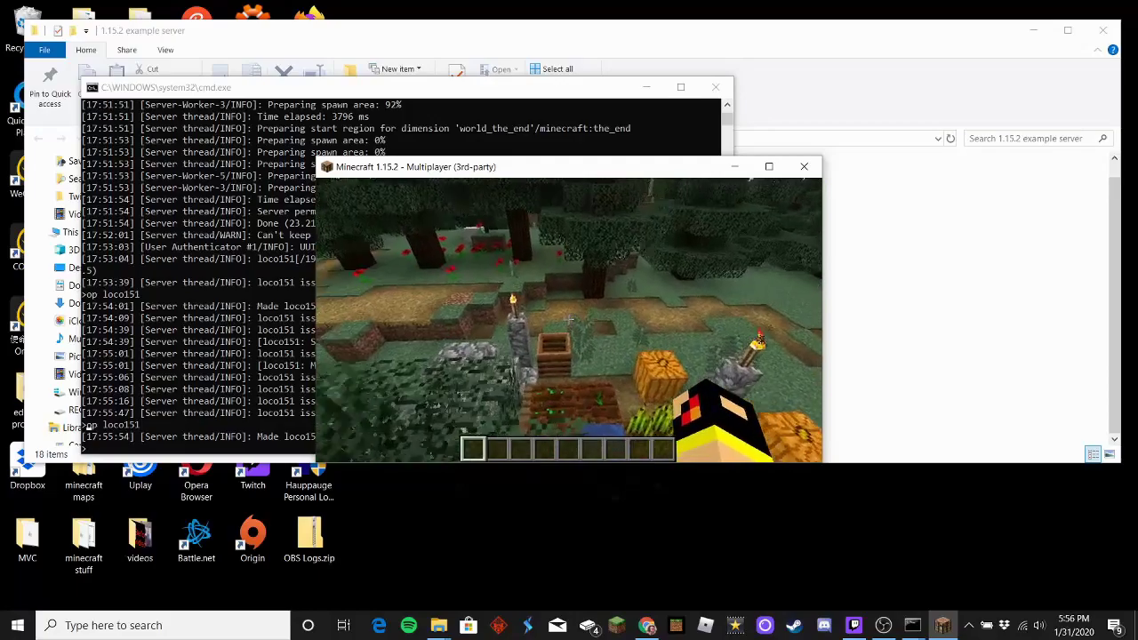
pyautogui.press('w')
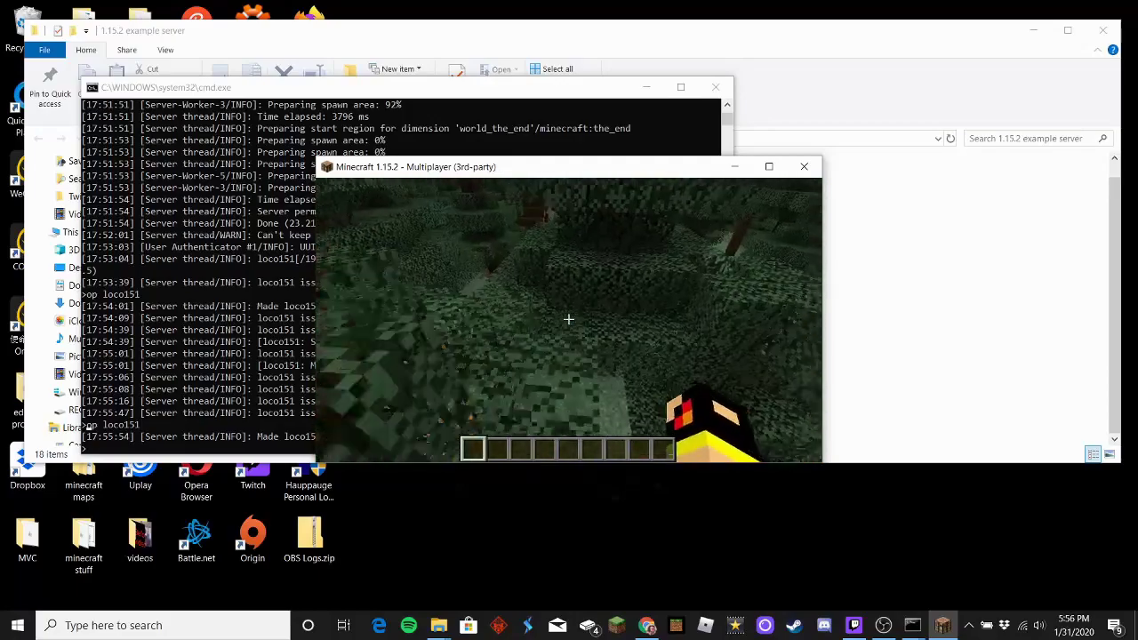
pyautogui.press('w')
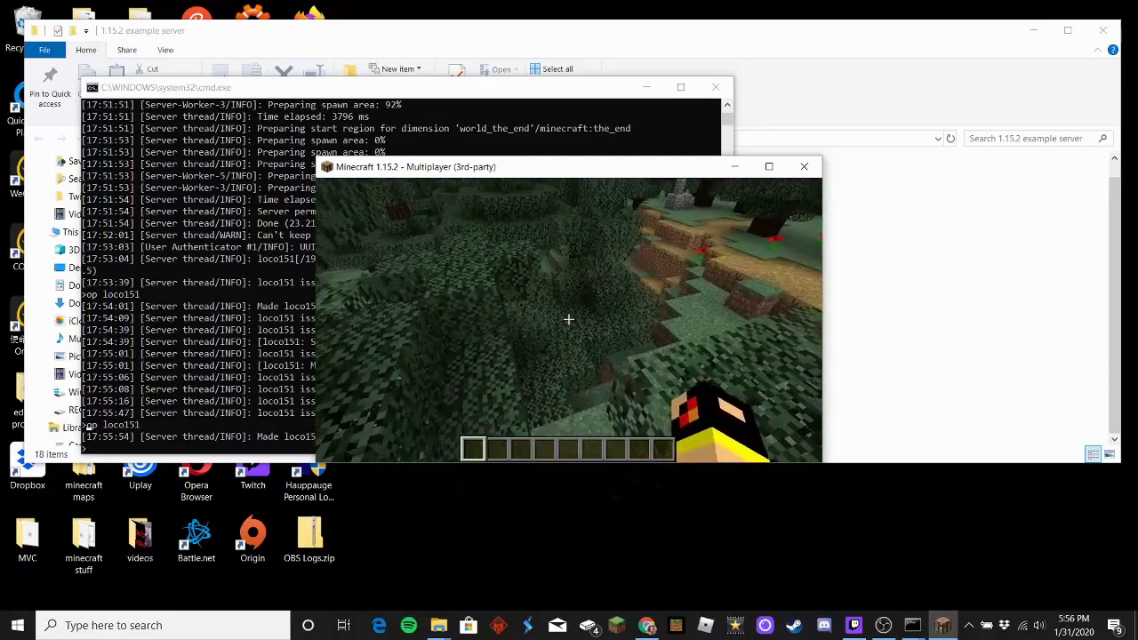
pyautogui.press('w')
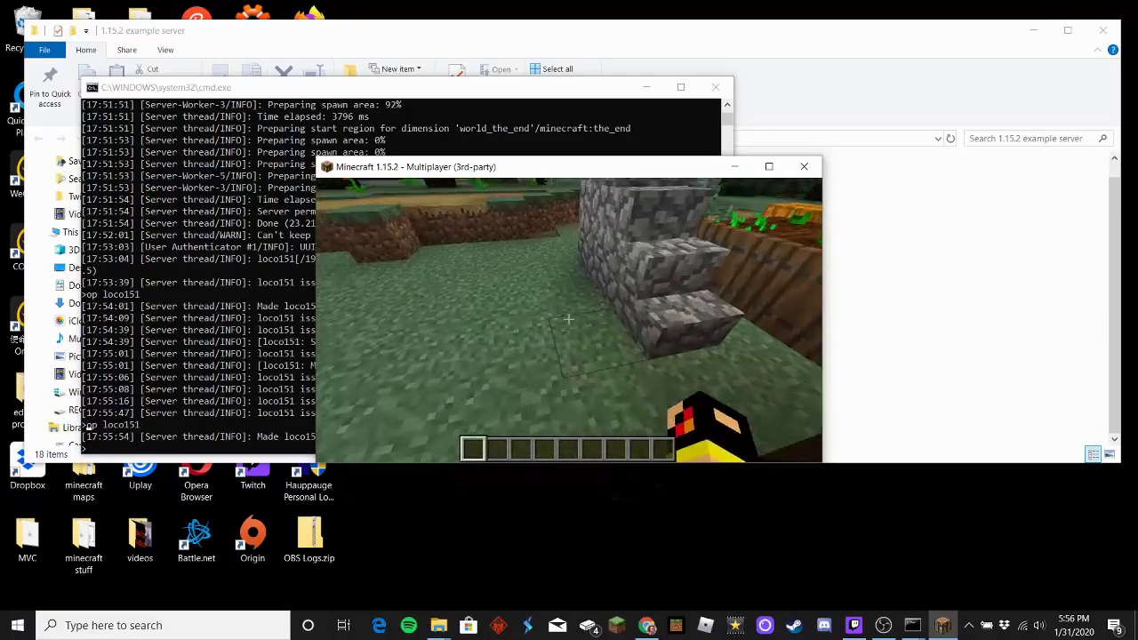
pyautogui.press('w')
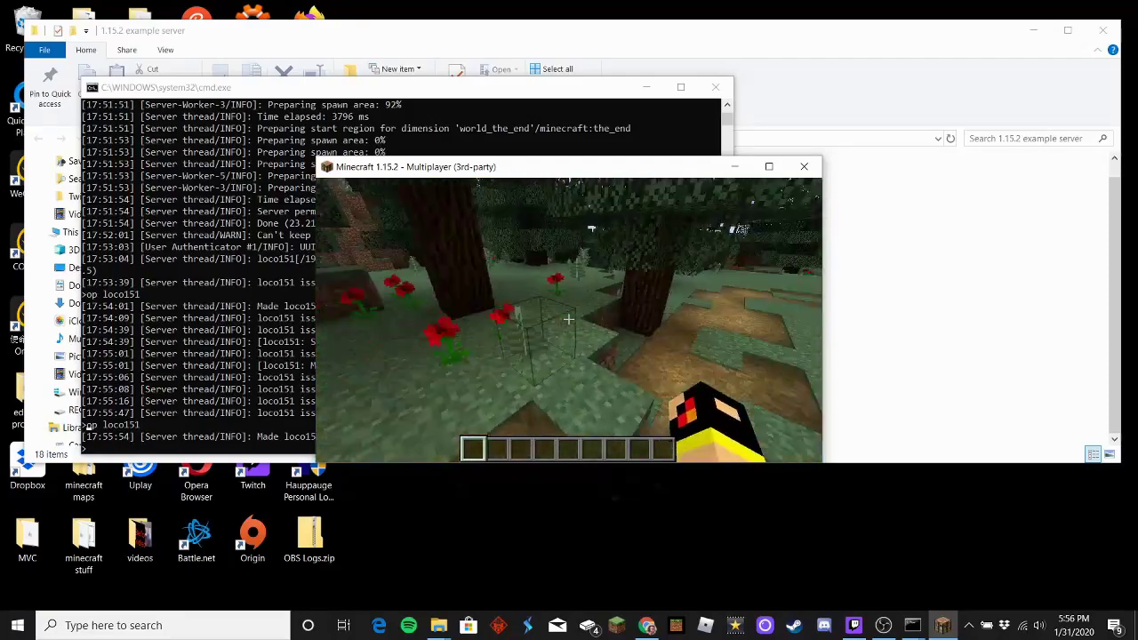
pyautogui.press('w')
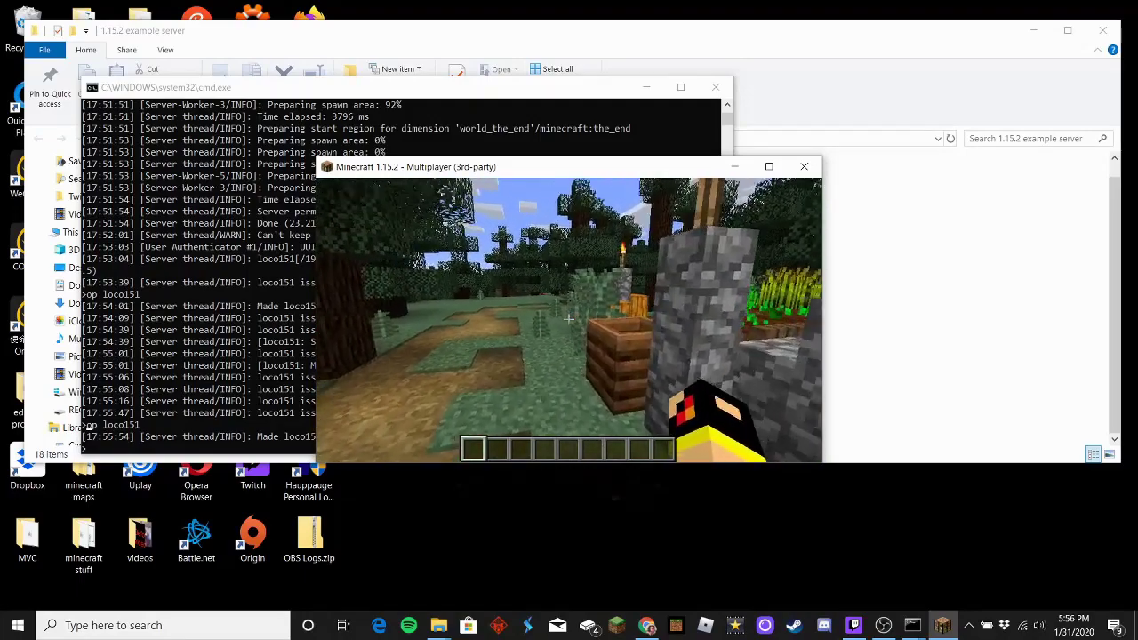
pyautogui.press('Escape')
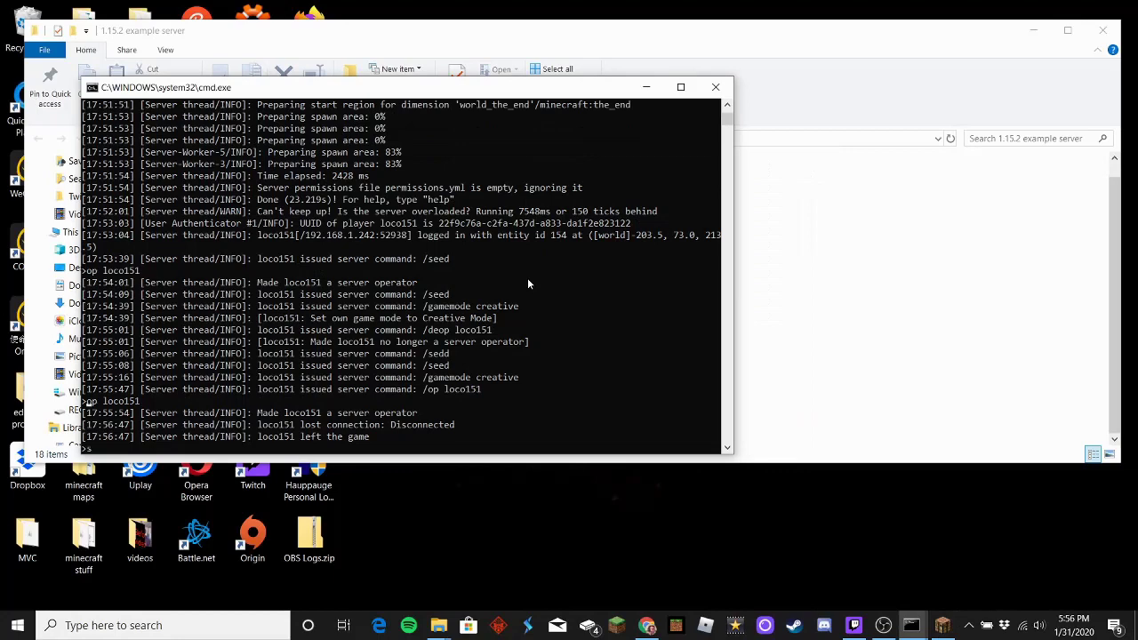
# Step: Enter 'stop' in the server console and close the console once the worlds are saved
pyautogui.write('top')
pyautogui.press('Return')
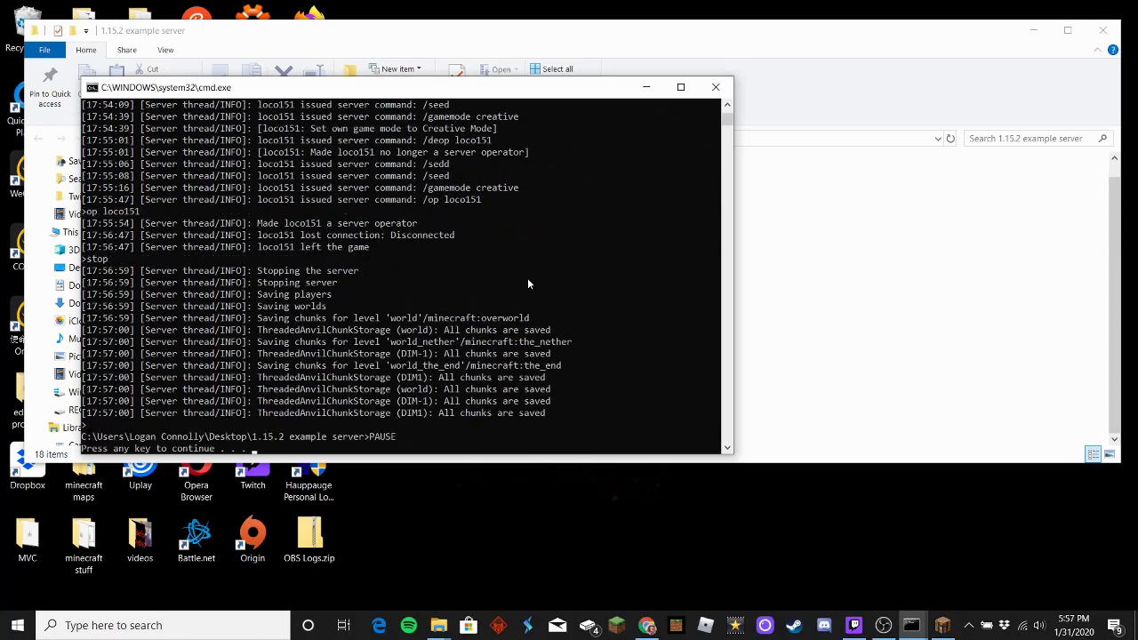
pyautogui.press('Return')
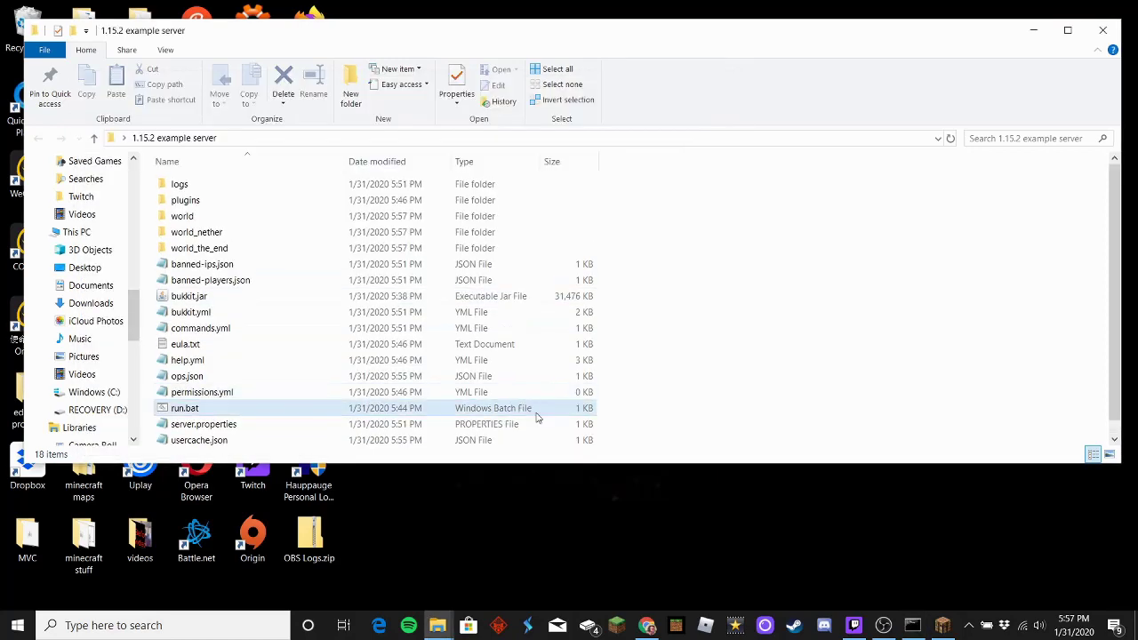
# Step: Bring back the Command Prompt window with the ipconfig output
pyautogui.click(912, 626)
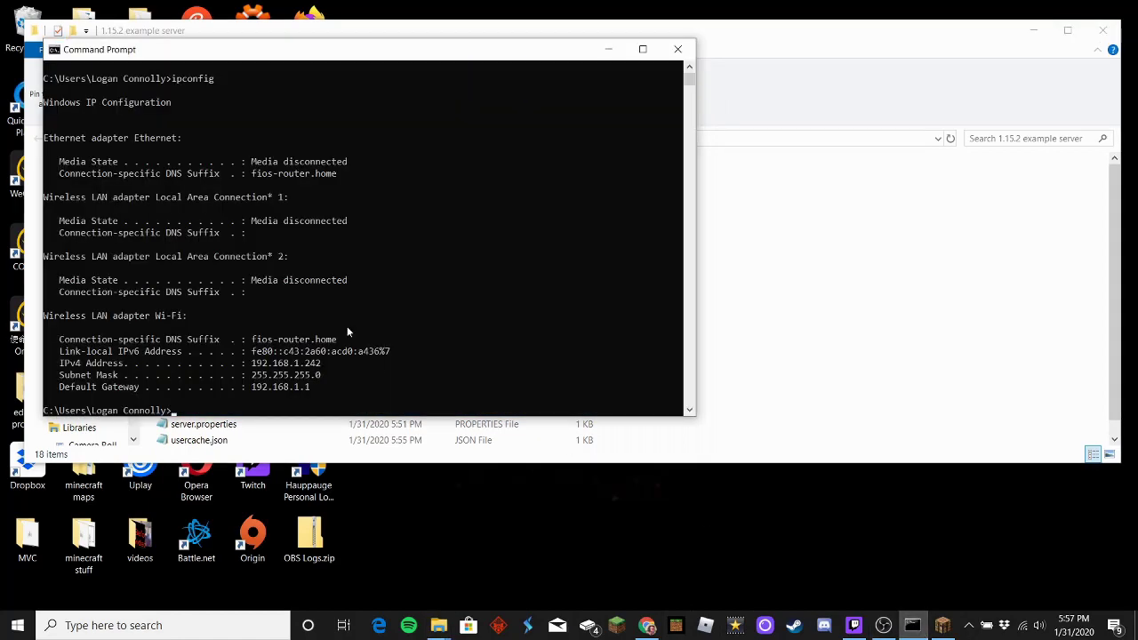
pyautogui.scroll(1, 319, 185)
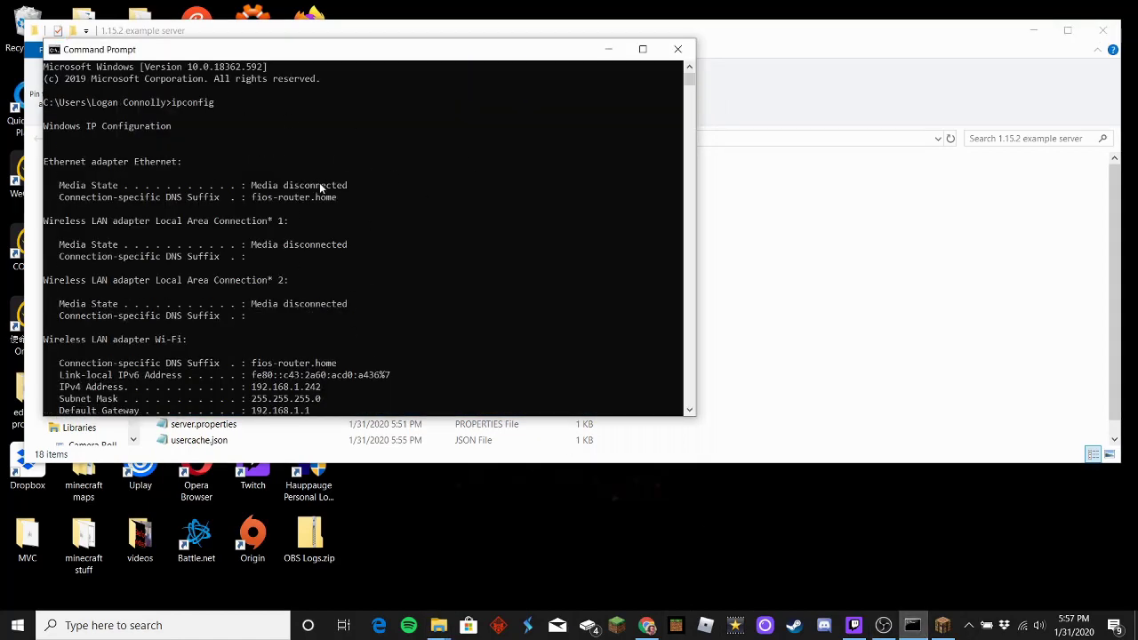
pyautogui.scroll(-6, 269, 257)
pyautogui.scroll(6, 269, 257)
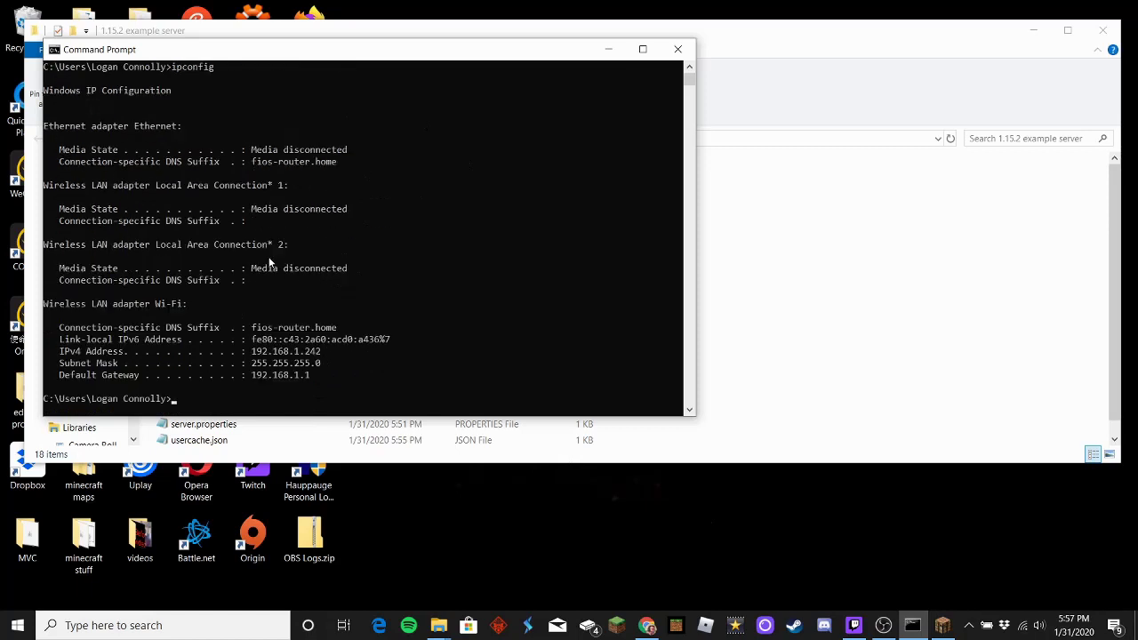
pyautogui.click(186, 624)
pyautogui.write('cmd')
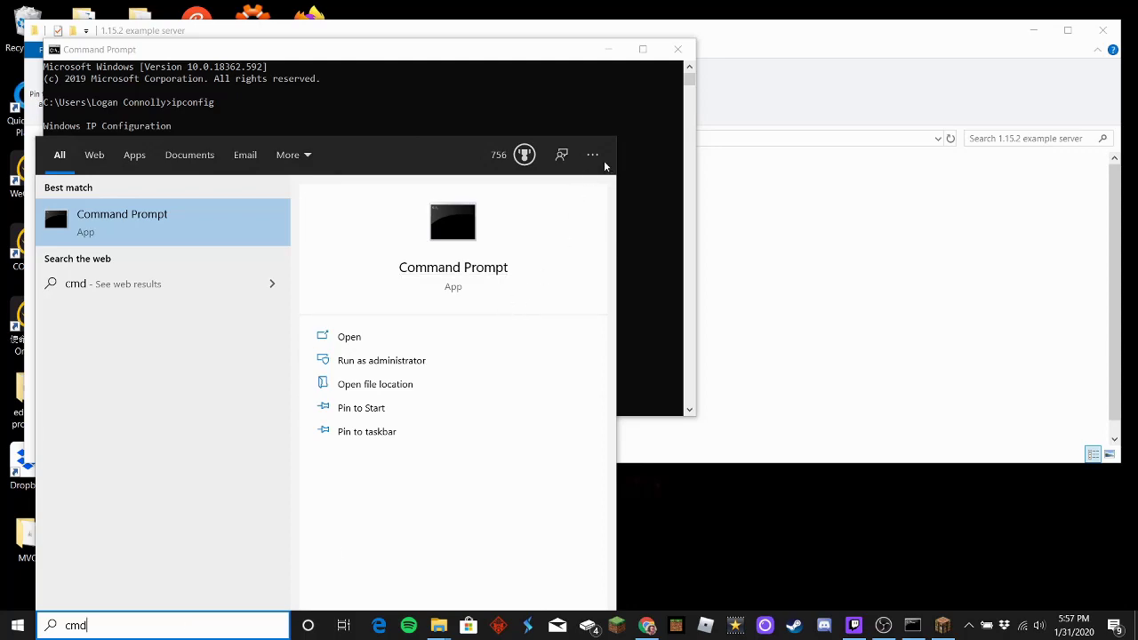
pyautogui.click(886, 364)
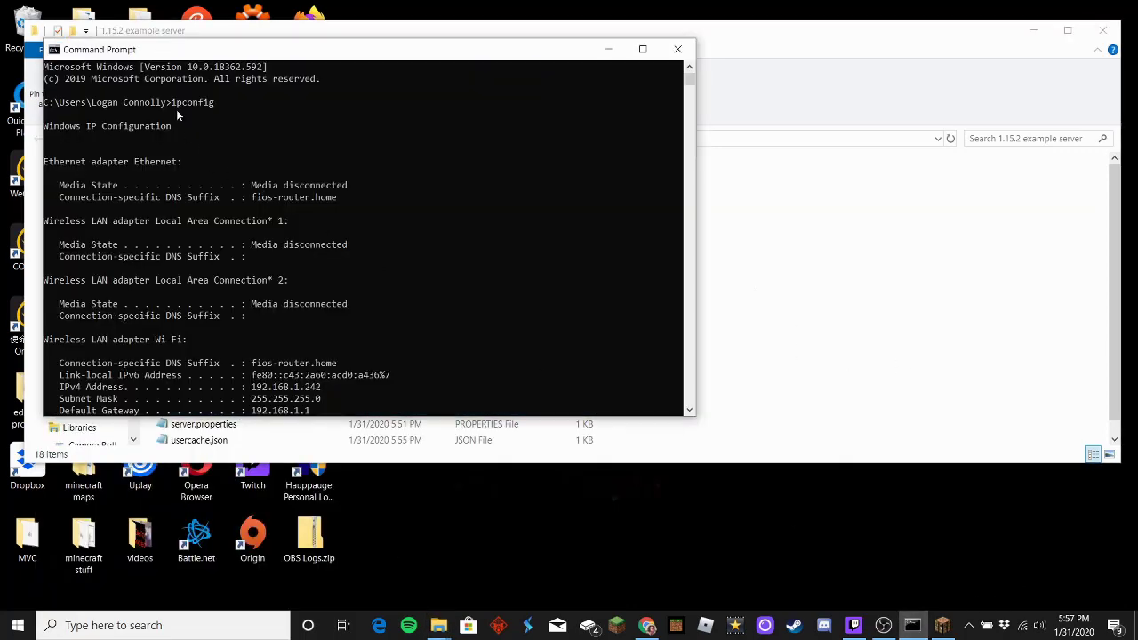
# Step: Select and copy the Default Gateway address 192.168.1.1
pyautogui.scroll(-2, 312, 226)
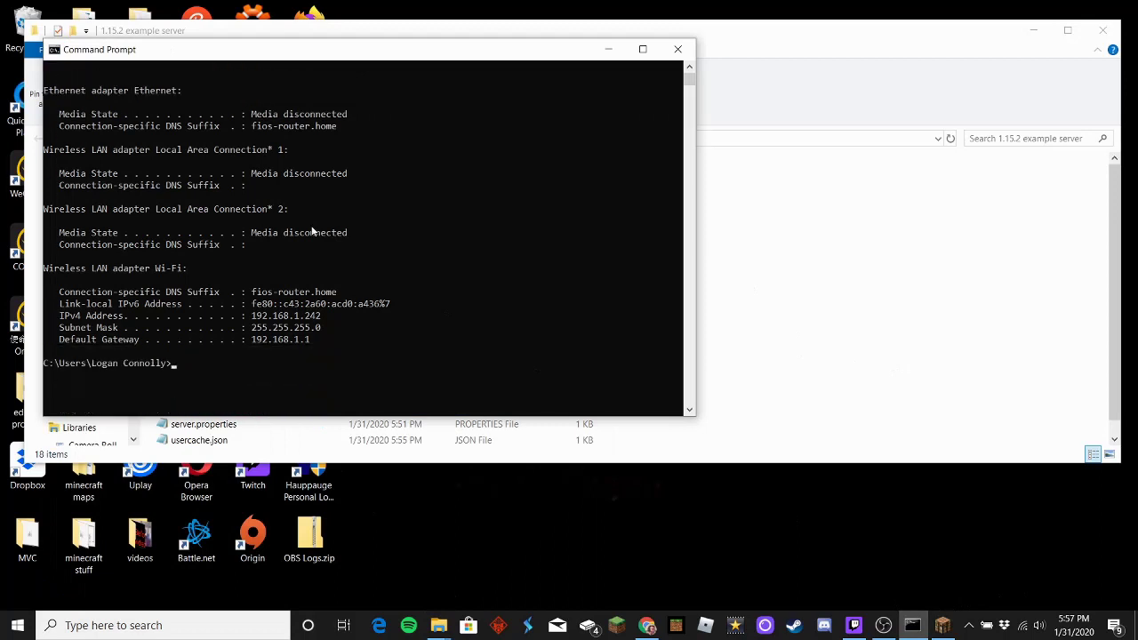
pyautogui.scroll(1, 312, 225)
pyautogui.scroll(1, 311, 227)
pyautogui.scroll(-1, 311, 227)
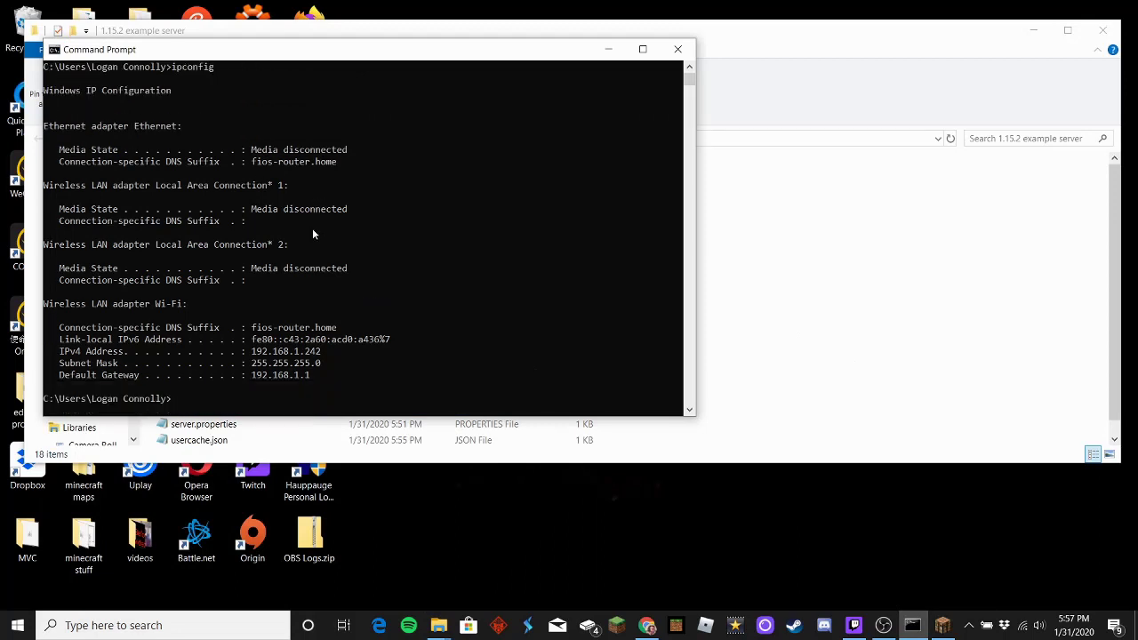
pyautogui.click(253, 375)
pyautogui.moveTo(252, 375); pyautogui.dragTo(306, 378)
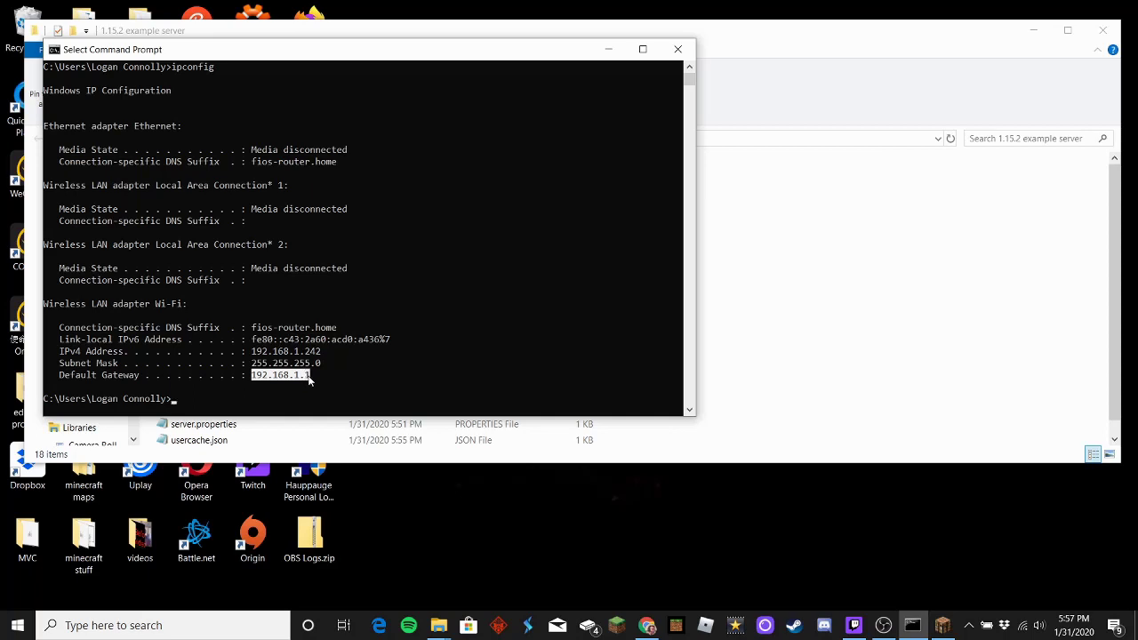
pyautogui.rightClick(307, 378)
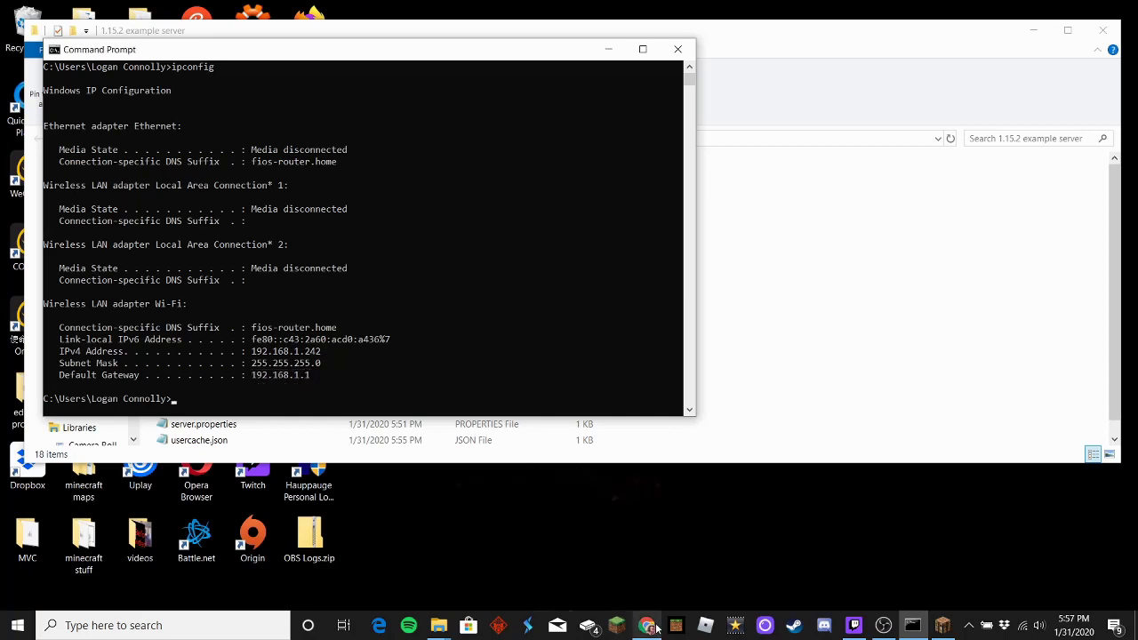
# Step: Open a new maximized Chrome tab and close the old craftbukkit download tab
pyautogui.click(657, 627)
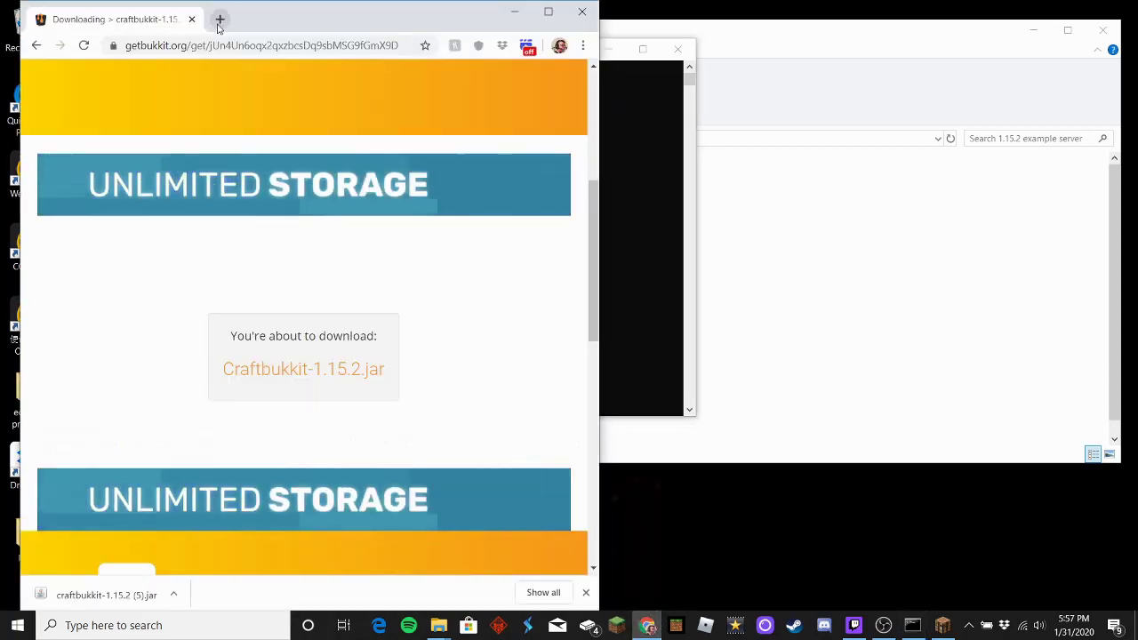
pyautogui.click(219, 19)
pyautogui.click(549, 12)
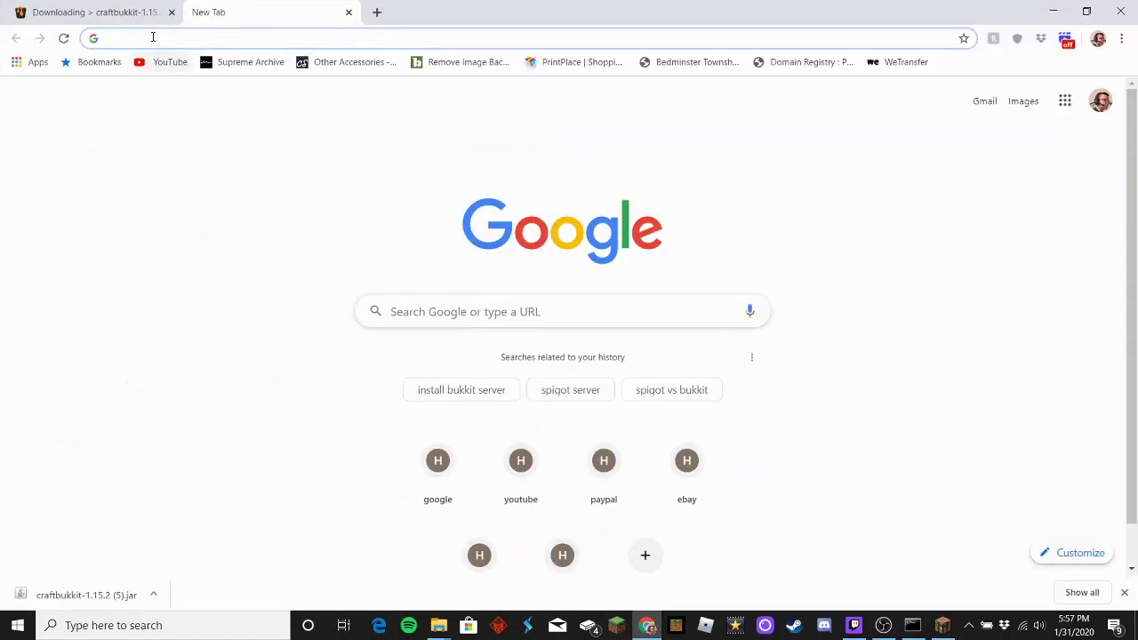
pyautogui.click(172, 12)
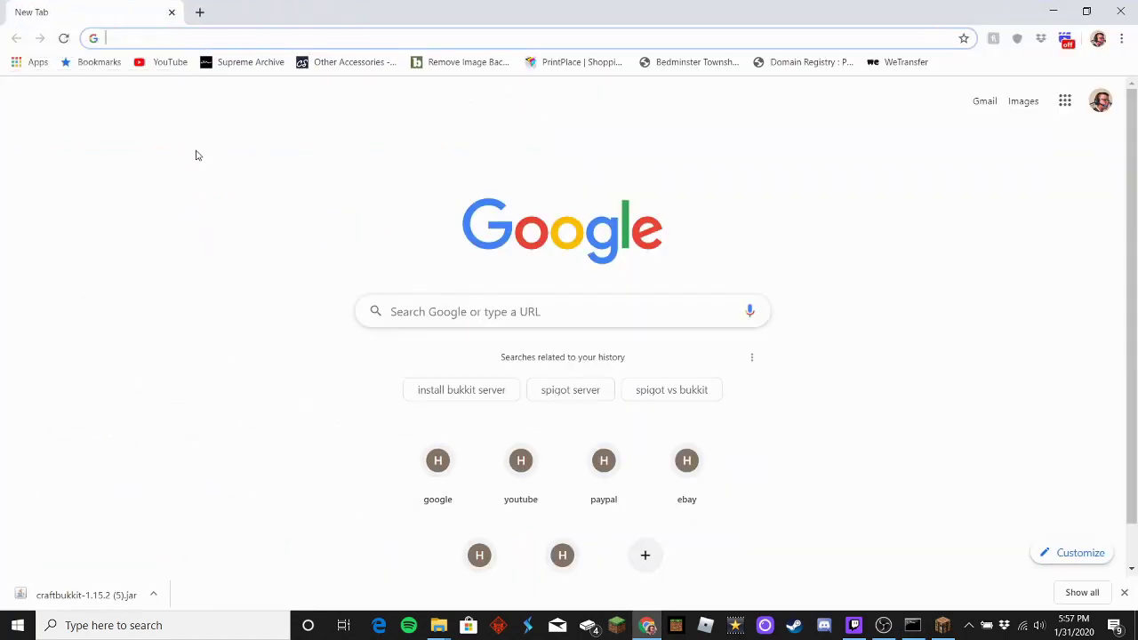
# Step: Go to 192.168.1.1 and proceed past the certificate warning to the router login screen
pyautogui.write('192.168.1.1')
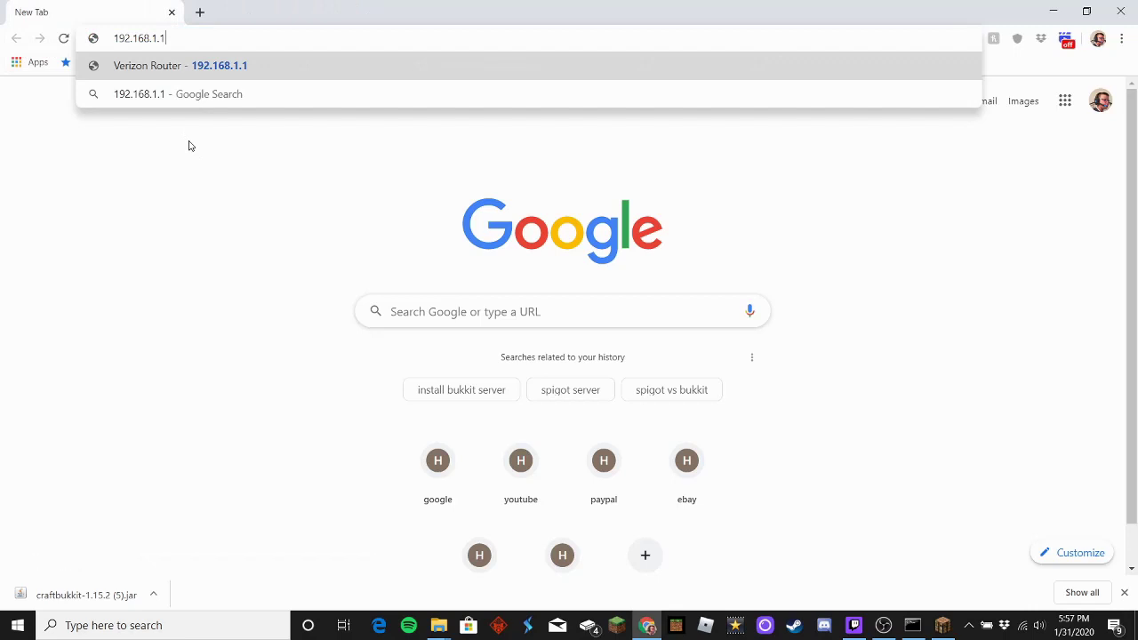
pyautogui.press('Return')
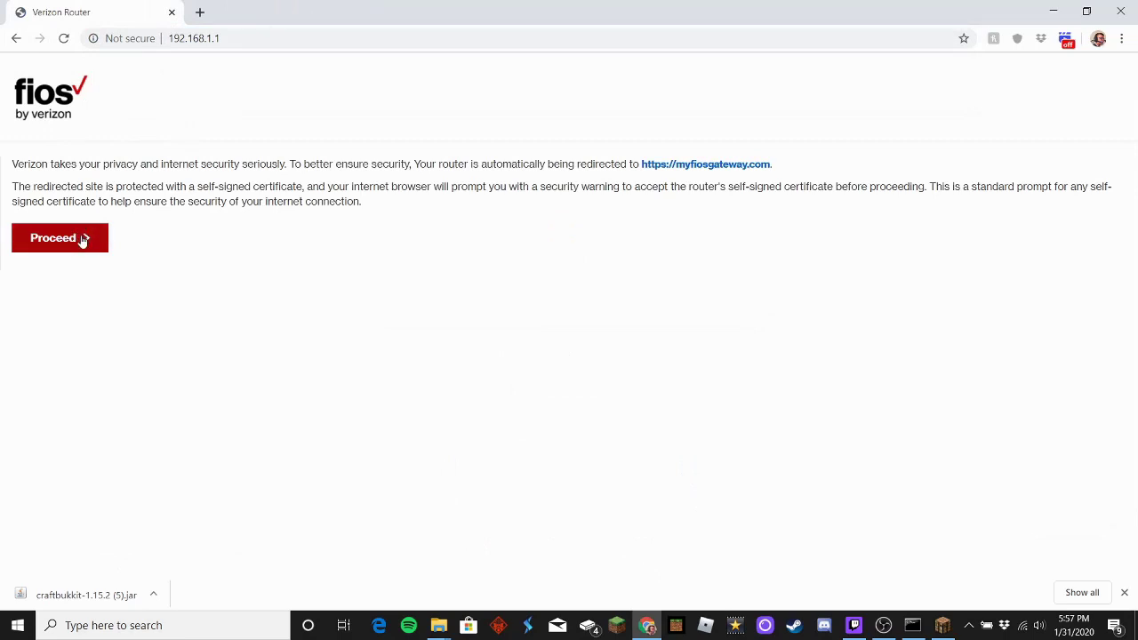
pyautogui.click(83, 239)
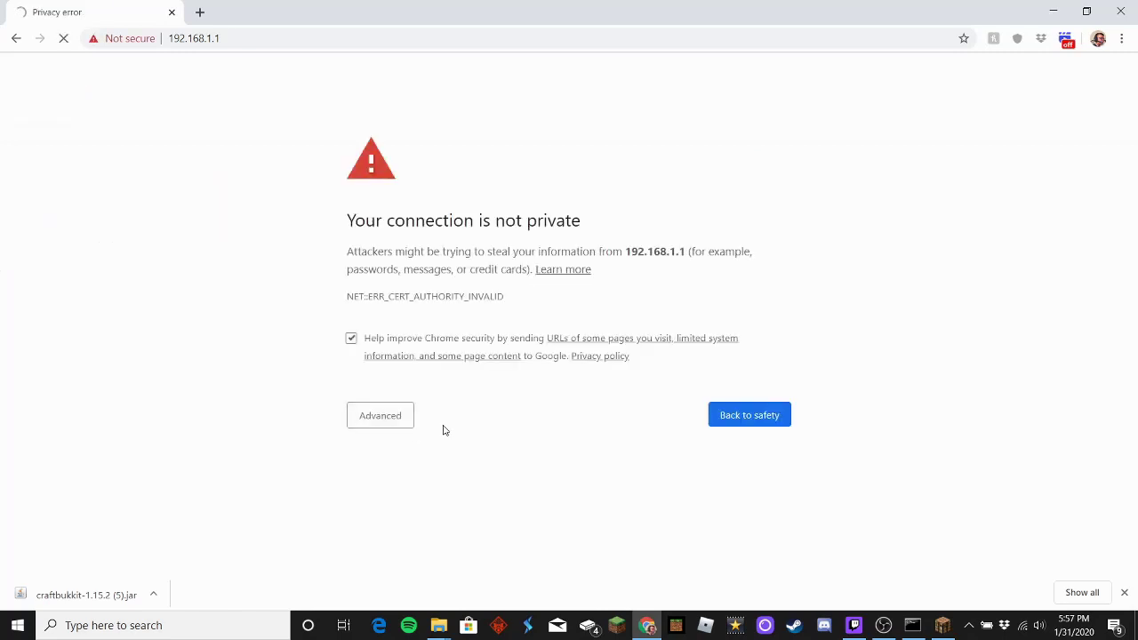
pyautogui.click(371, 420)
pyautogui.click(414, 530)
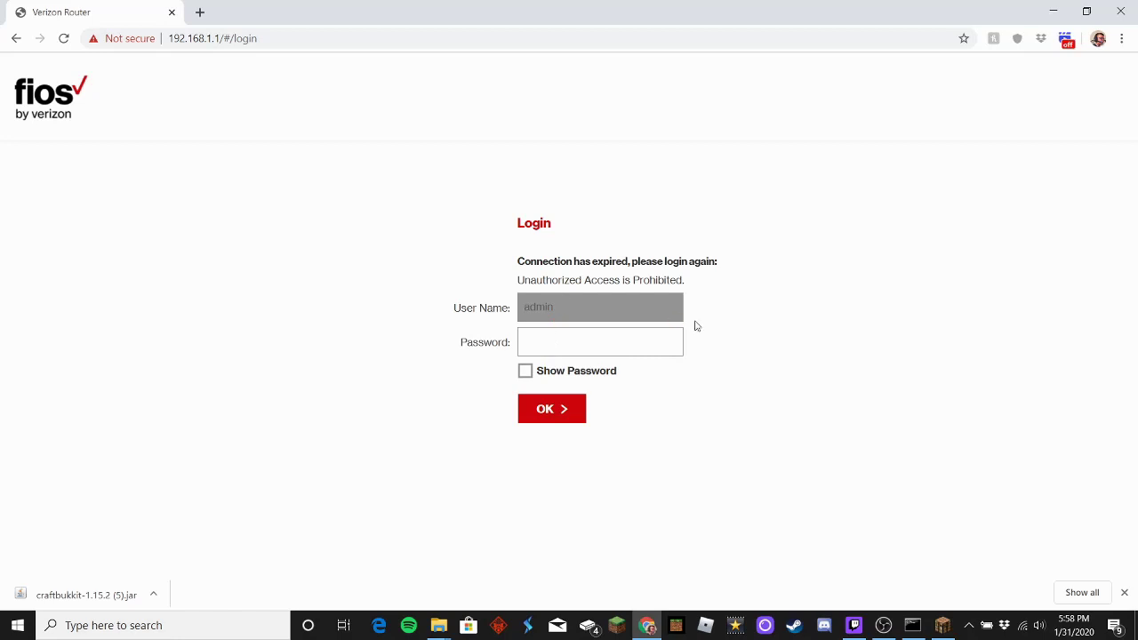
# Step: Enter the admin password on the router login screen and sign in
pyautogui.click(530, 338)
pyautogui.click(573, 342)
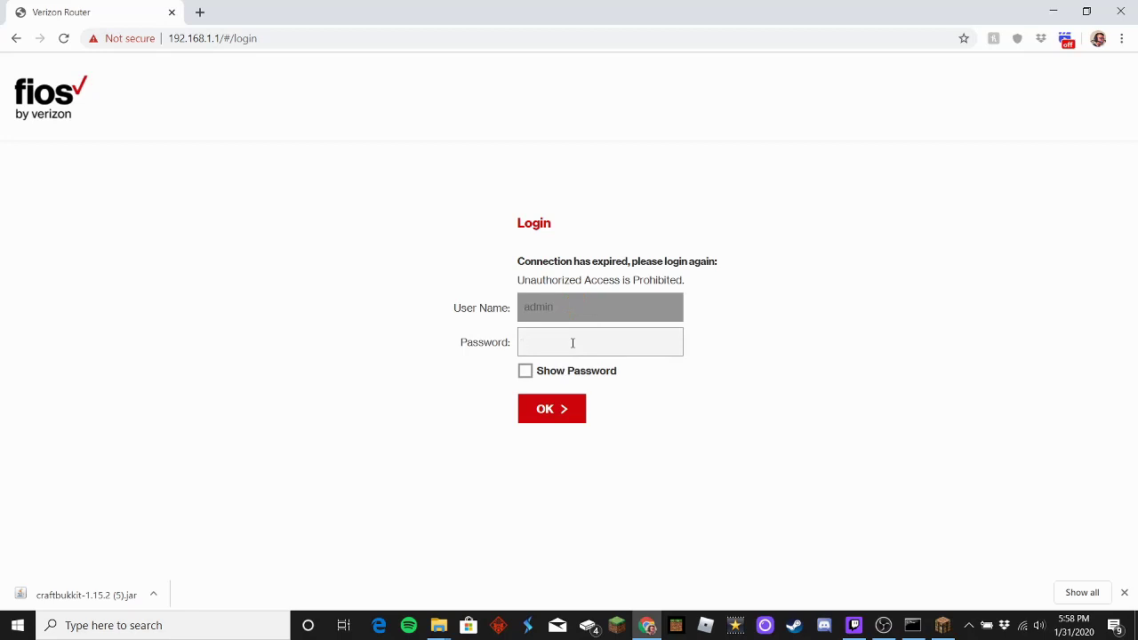
pyautogui.write('********')
pyautogui.press('Return')
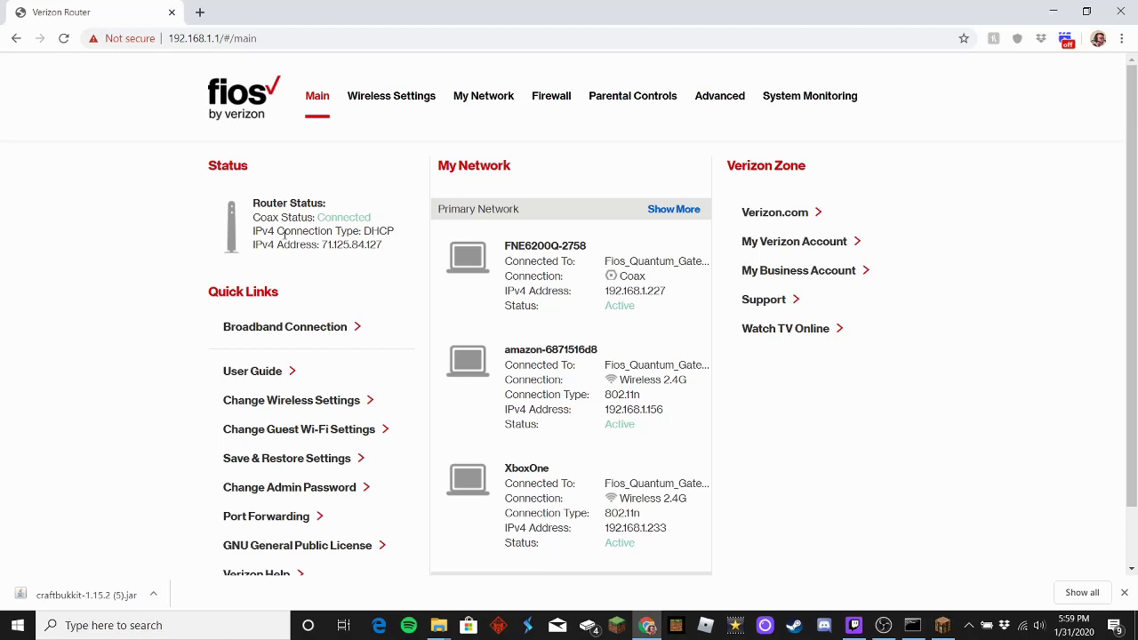
# Step: Open Port Forwarding from the Main page's quick links to see the applied rules
pyautogui.scroll(-1, 285, 239)
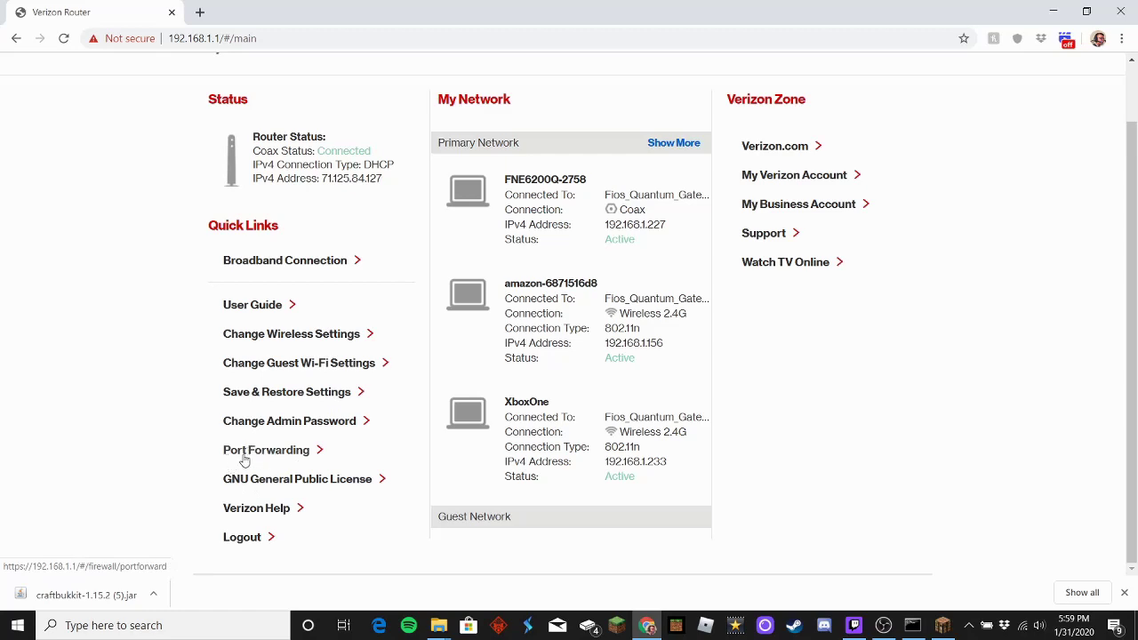
pyautogui.scroll(1, 262, 459)
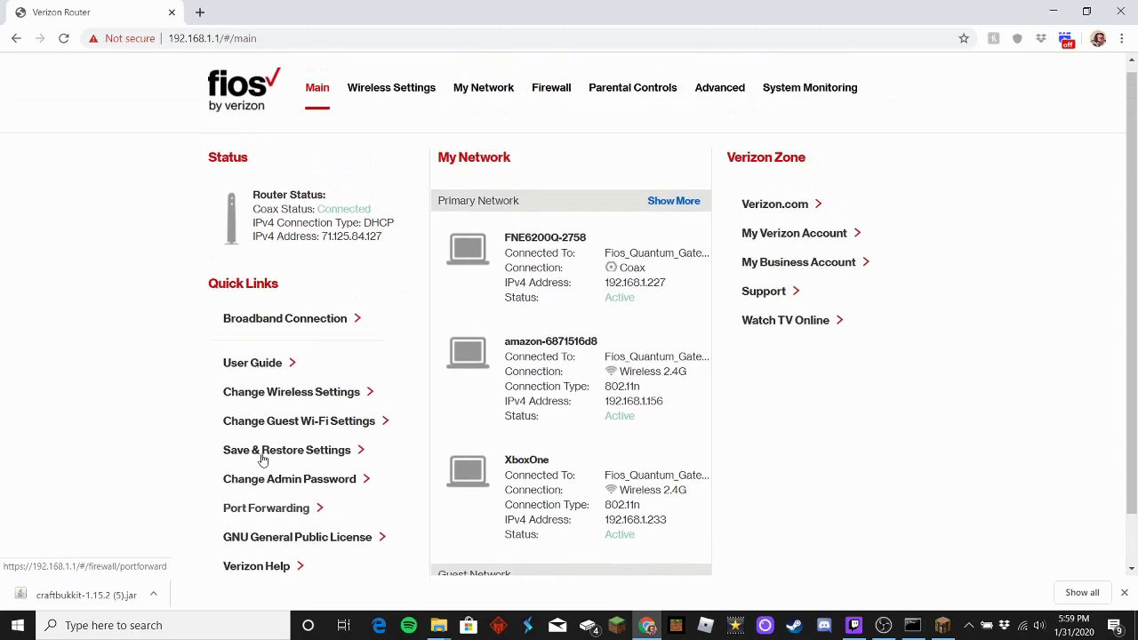
pyautogui.scroll(-1, 338, 318)
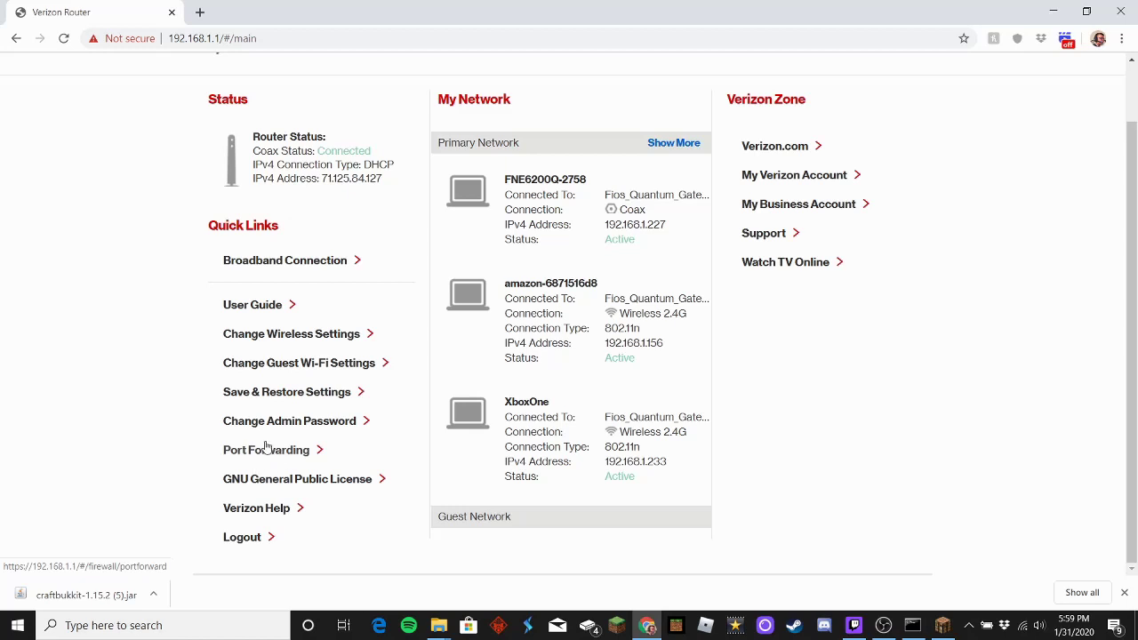
pyautogui.click(255, 453)
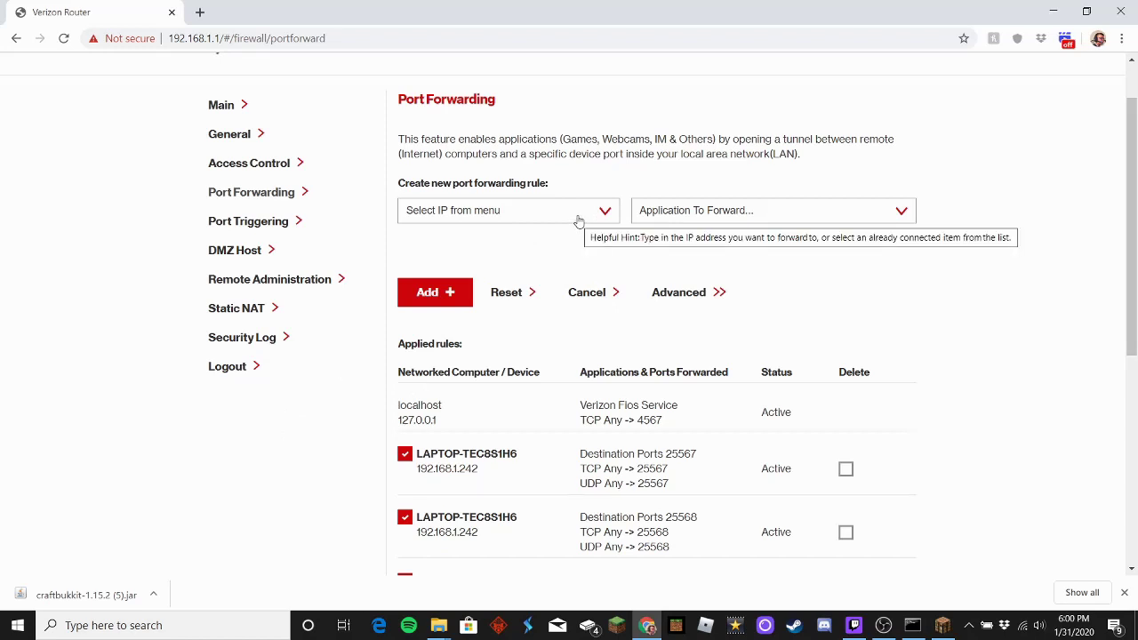
# Step: Target the laptop at 192.168.1.242 and choose Custom Ports for the new rule
pyautogui.click(578, 220)
pyautogui.scroll(-5, 564, 272)
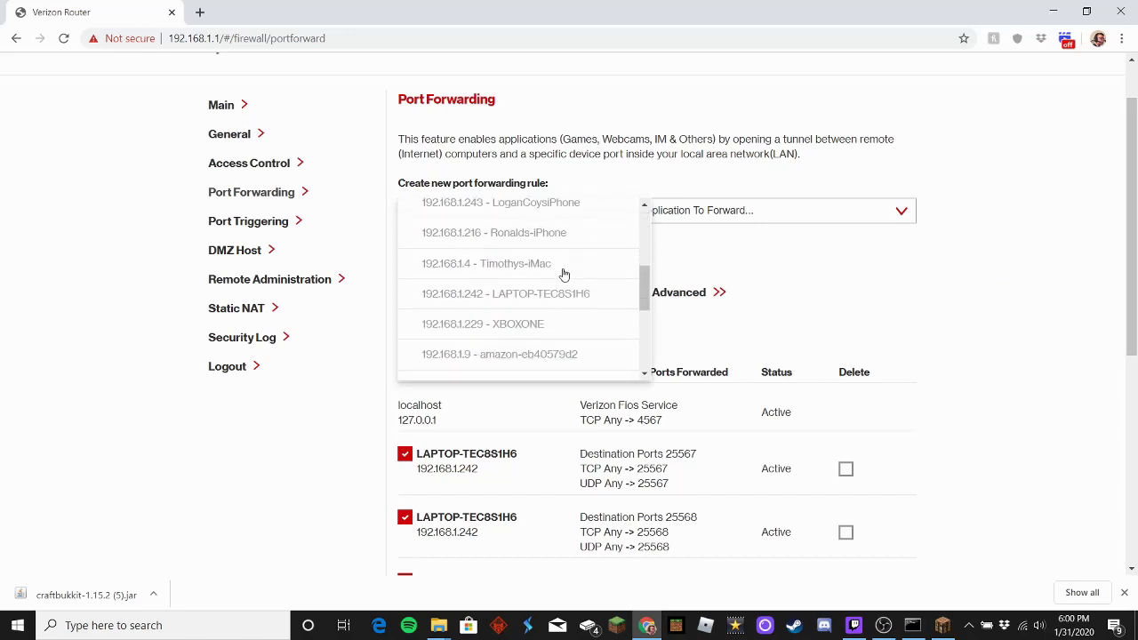
pyautogui.scroll(2, 564, 276)
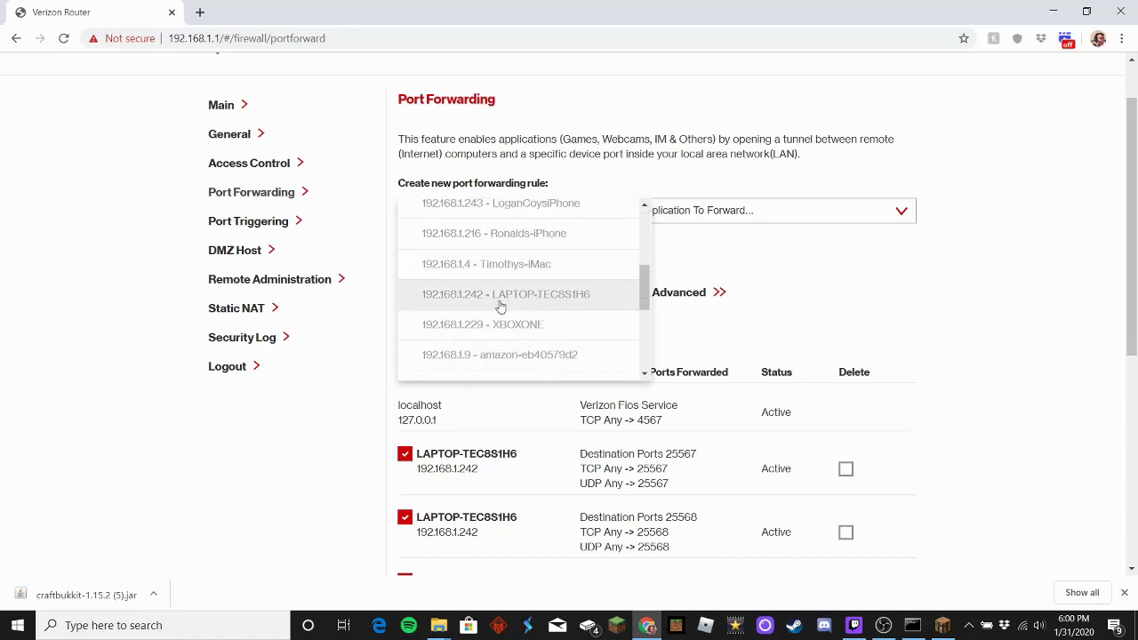
pyautogui.click(591, 302)
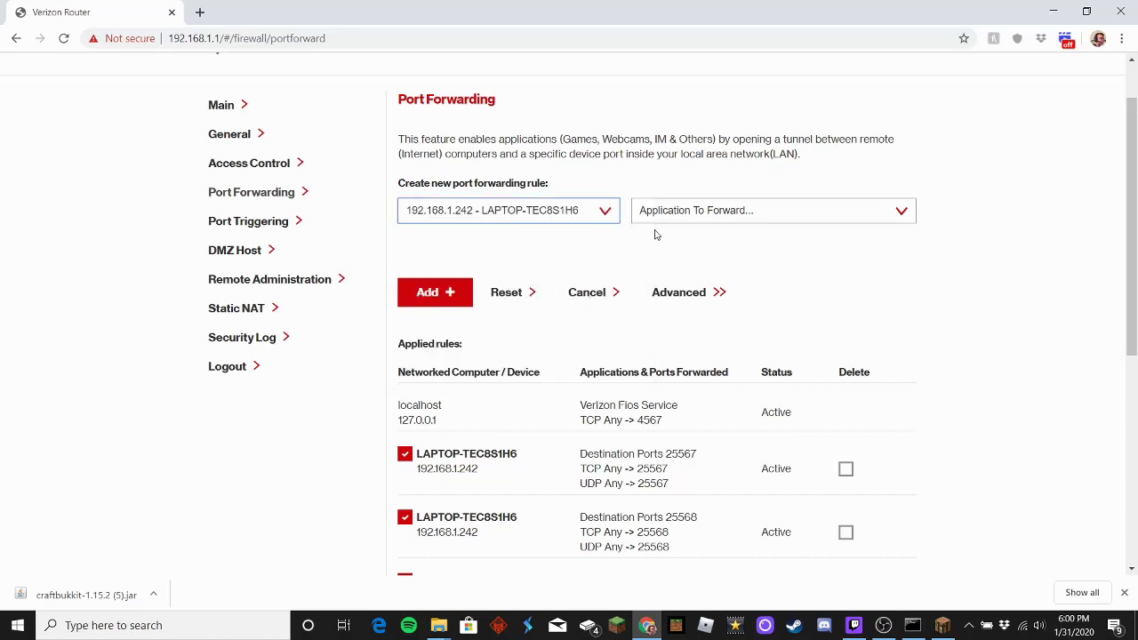
pyautogui.click(772, 211)
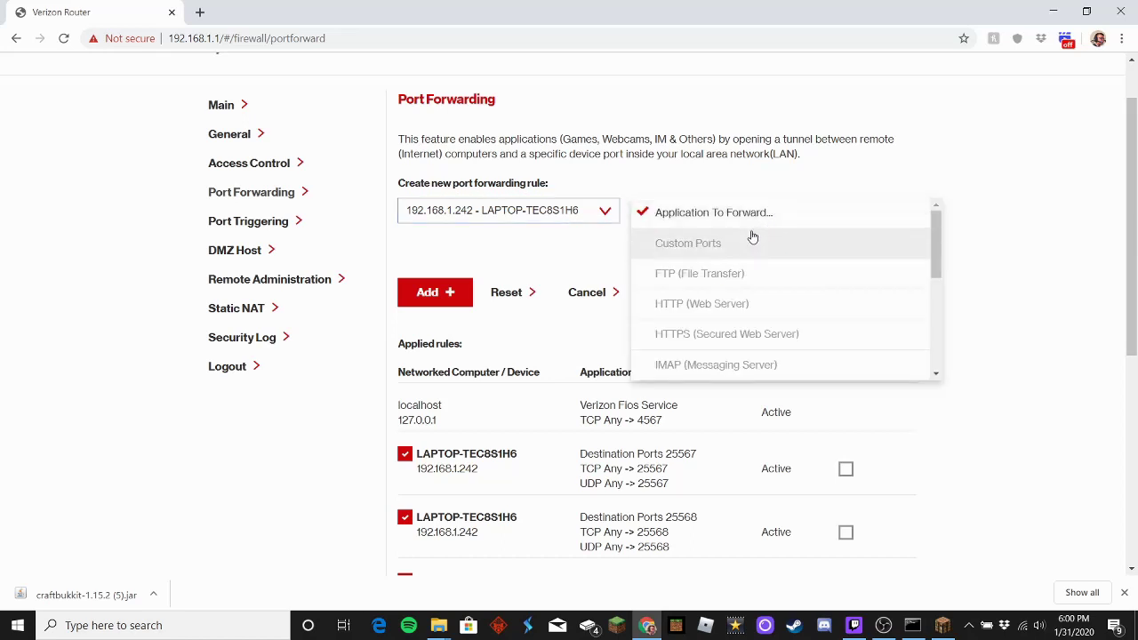
pyautogui.click(702, 246)
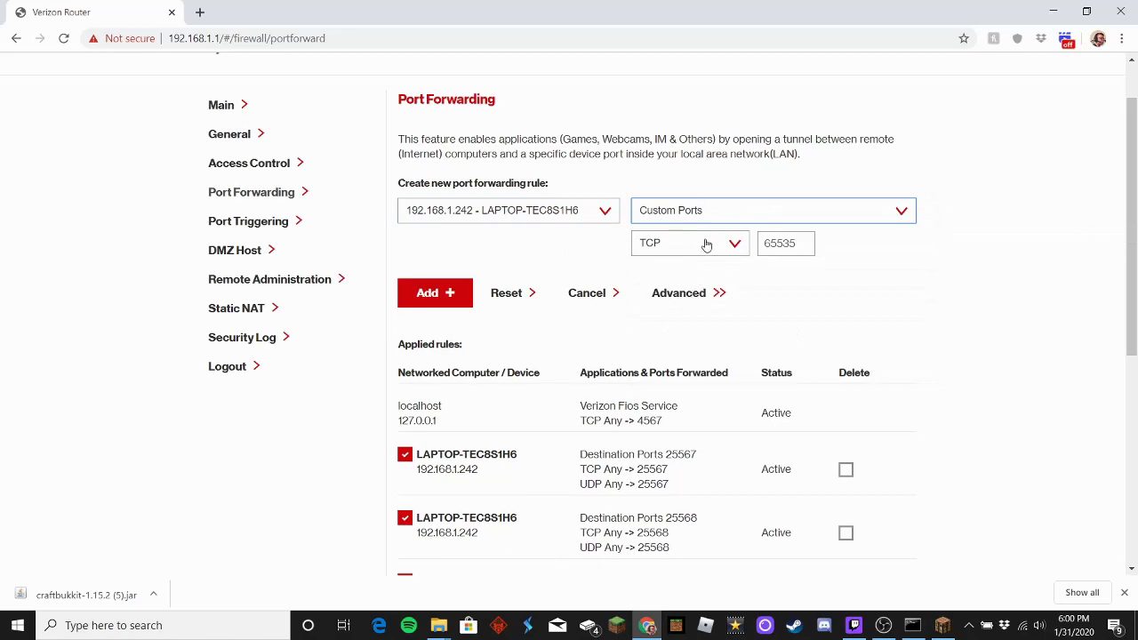
# Step: Set the protocol to Both and replace port 65535 with 25565
pyautogui.click(702, 245)
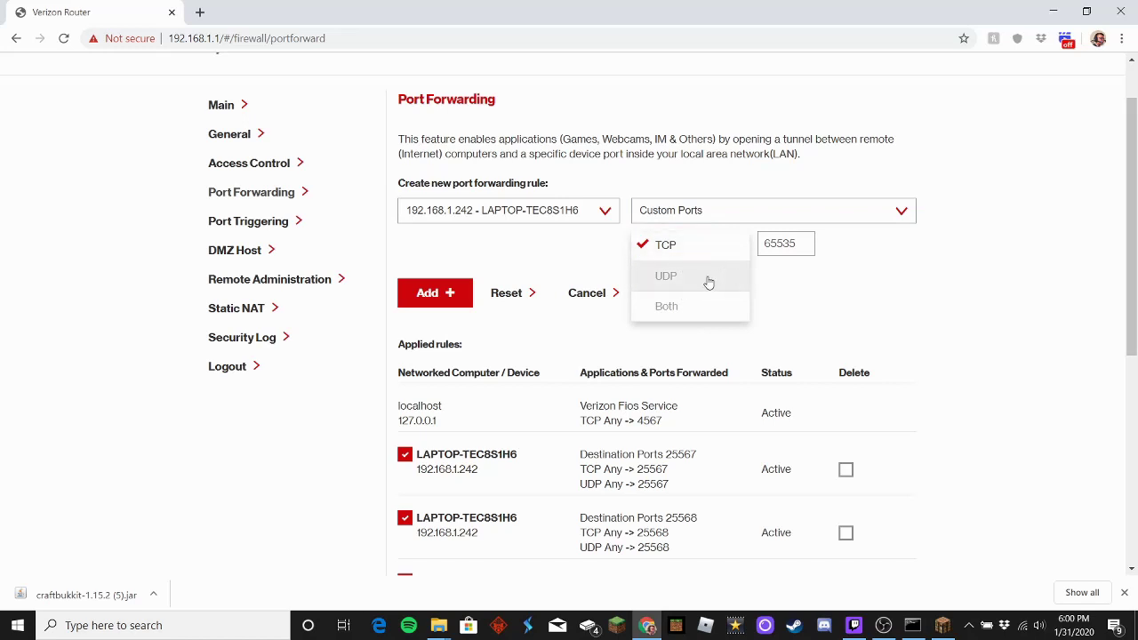
pyautogui.click(692, 307)
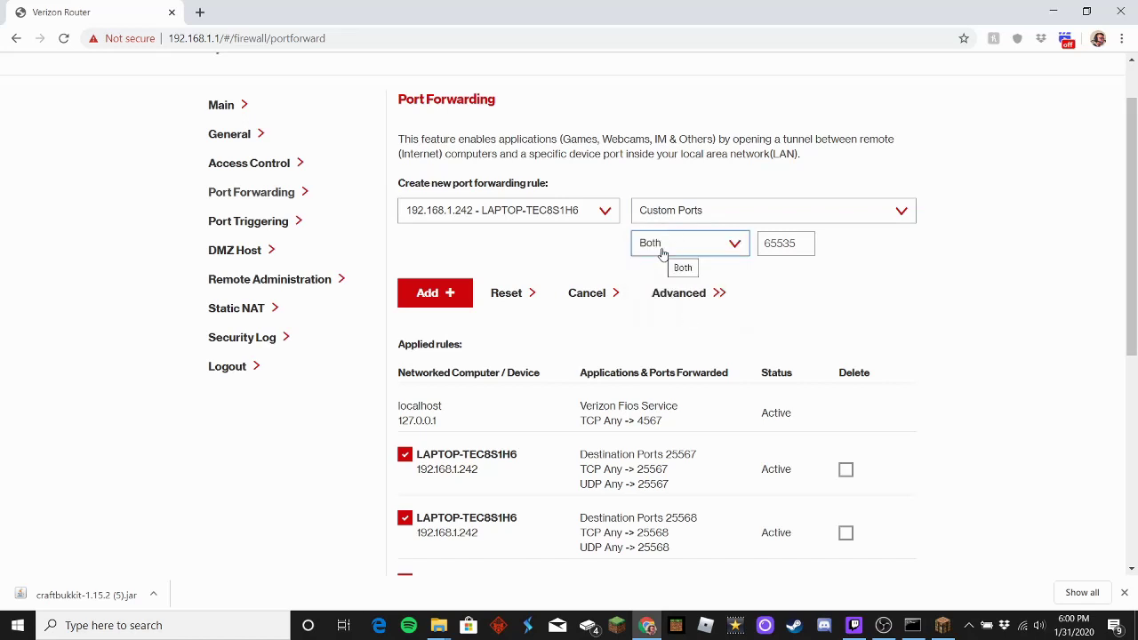
pyautogui.click(658, 246)
pyautogui.click(667, 306)
pyautogui.doubleClick(809, 237)
pyautogui.press('BackSpace')
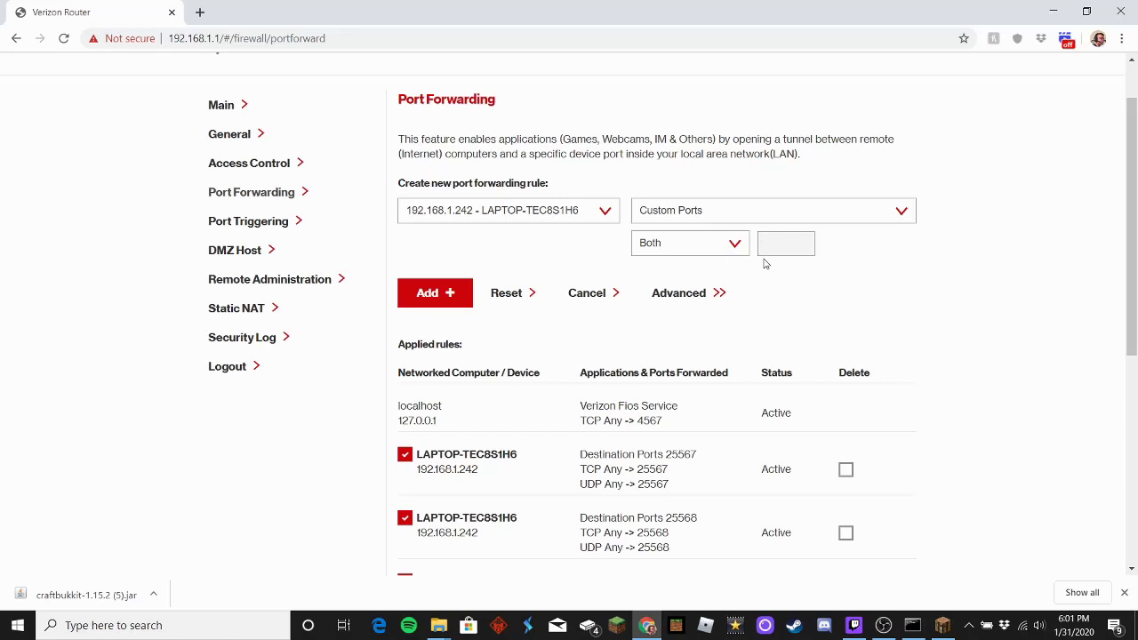
pyautogui.write('25565')
# Step: Add the 25565 rule and confirm it appears under Applied rules for 192.168.1.242
pyautogui.click(431, 296)
pyautogui.scroll(-3, 683, 302)
pyautogui.scroll(-1, 683, 302)
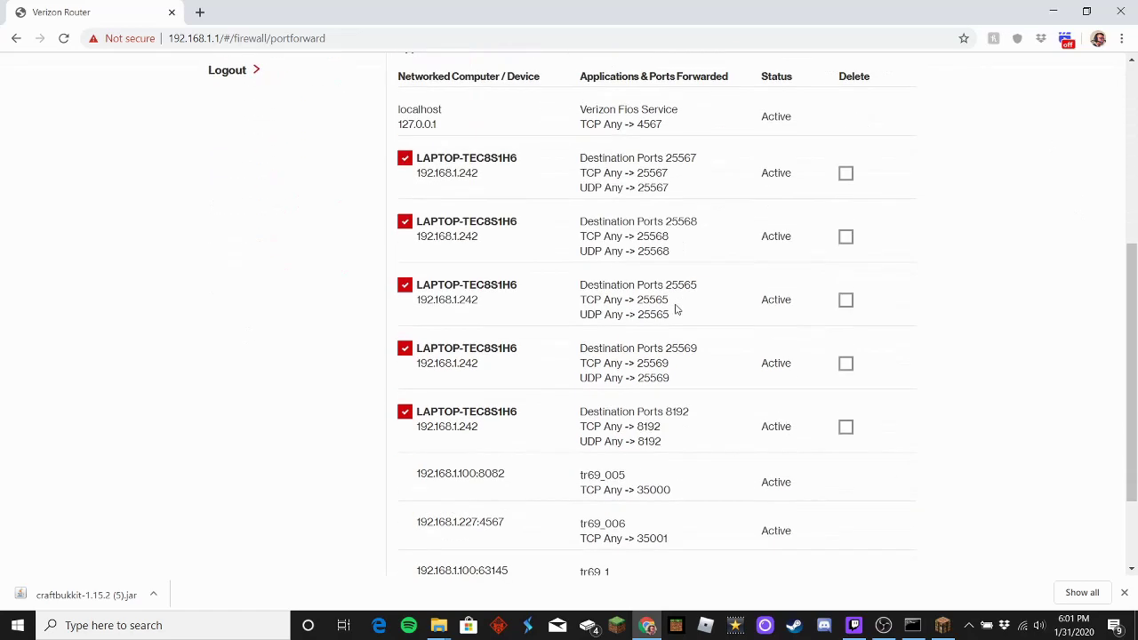
pyautogui.moveTo(672, 313); pyautogui.dragTo(639, 294)
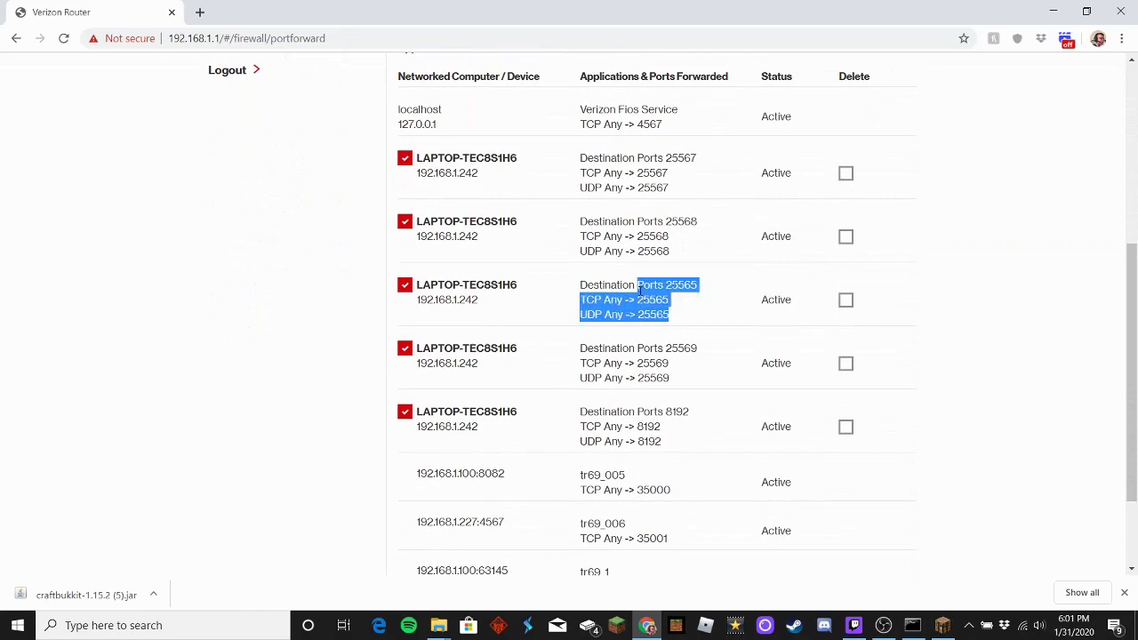
pyautogui.click(967, 326)
pyautogui.scroll(5, 783, 310)
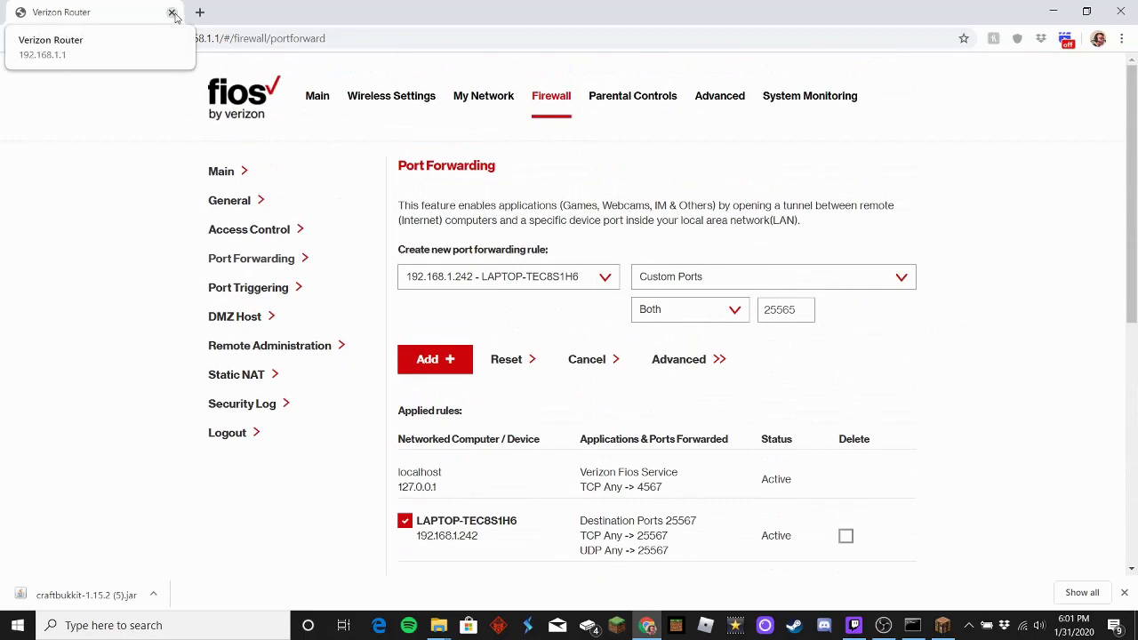
pyautogui.scroll(-5, 521, 145)
pyautogui.scroll(2, 521, 145)
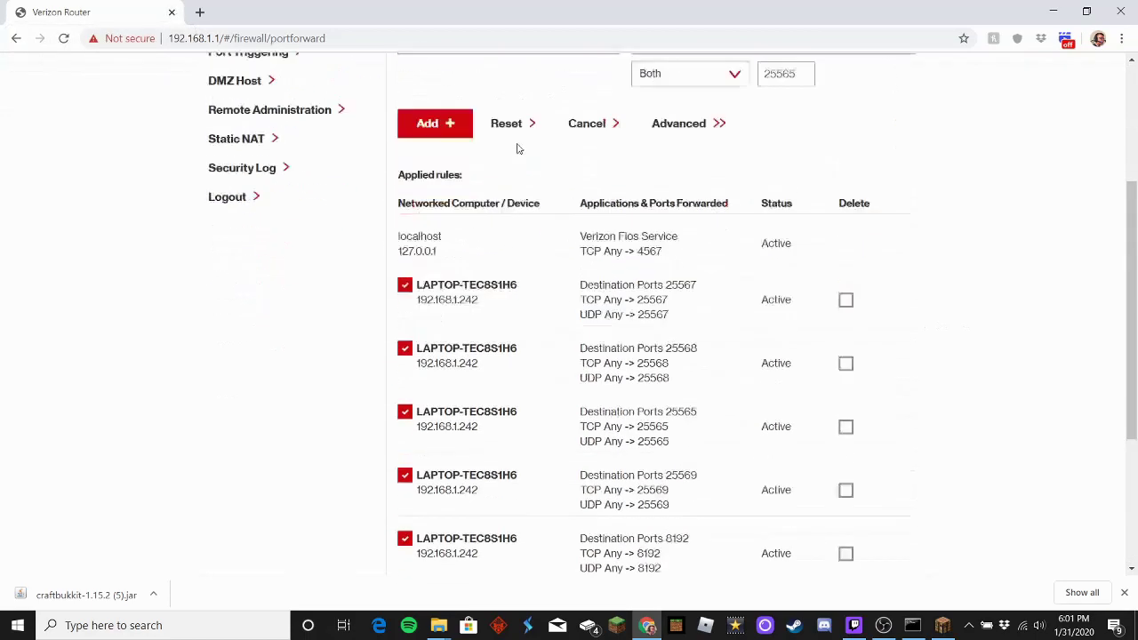
pyautogui.scroll(-3, 518, 148)
pyautogui.scroll(5, 453, 508)
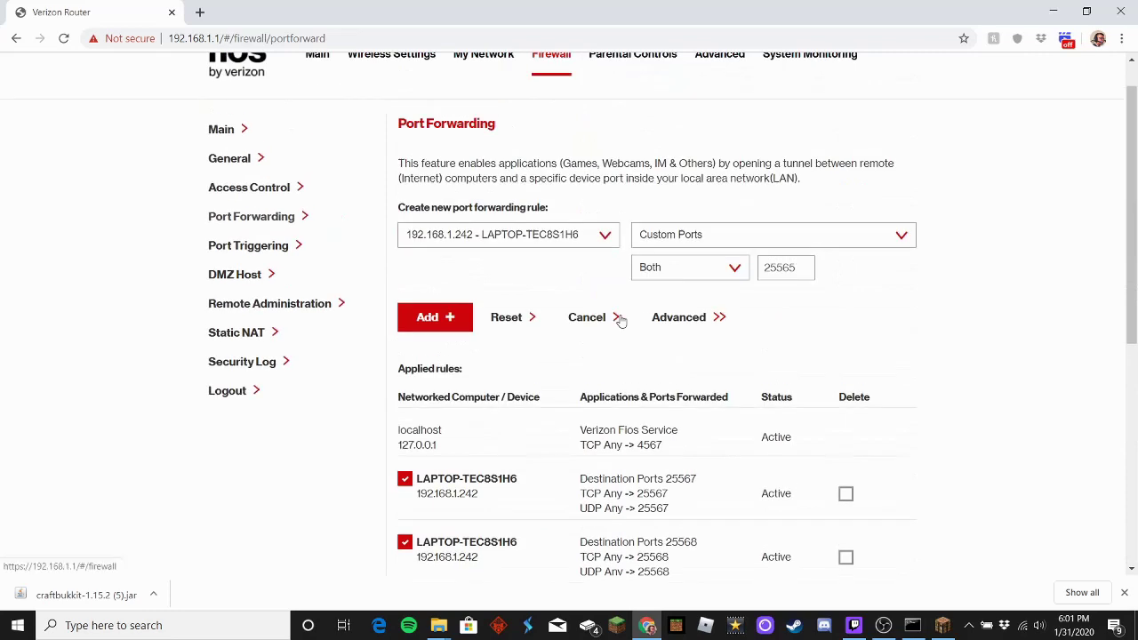
pyautogui.scroll(1, 621, 320)
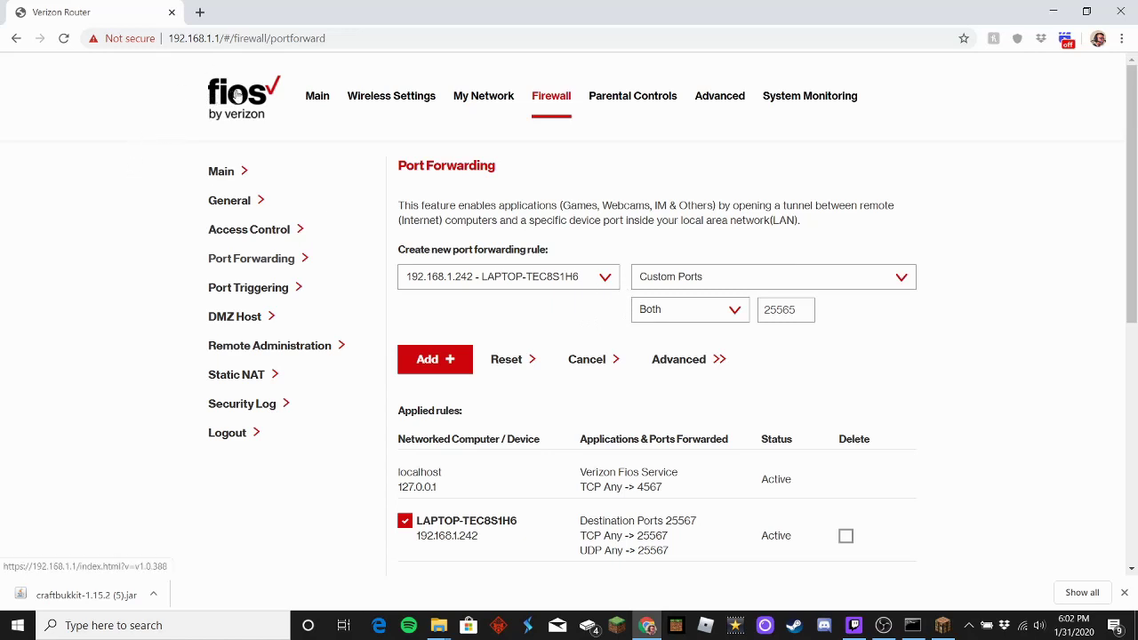
pyautogui.click(203, 14)
pyautogui.write('how to ')
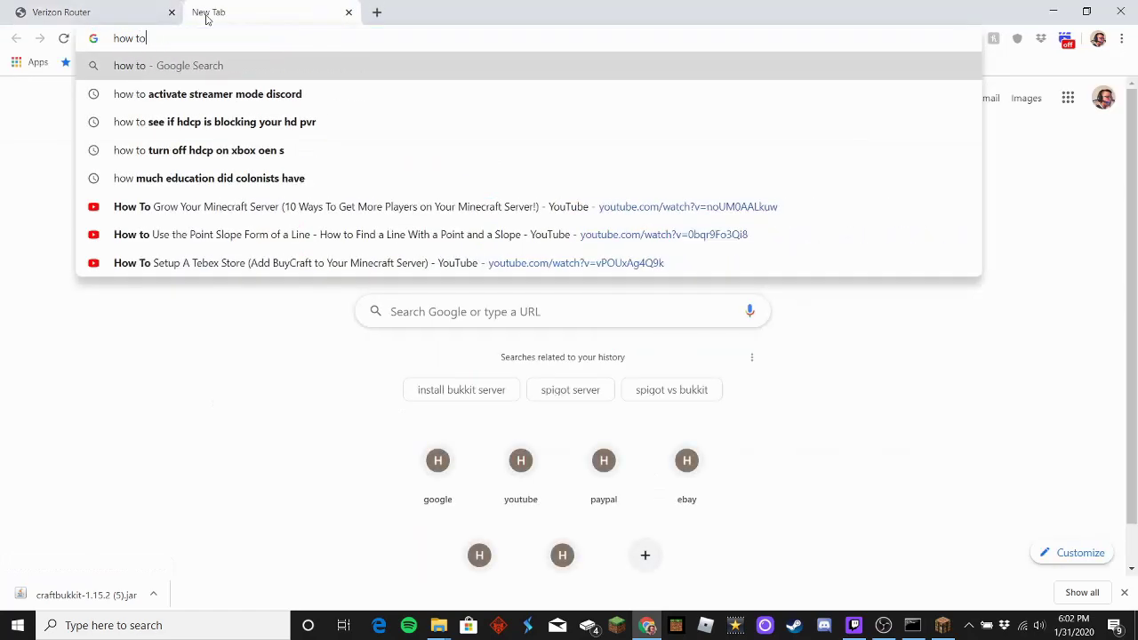
pyautogui.write('port ')
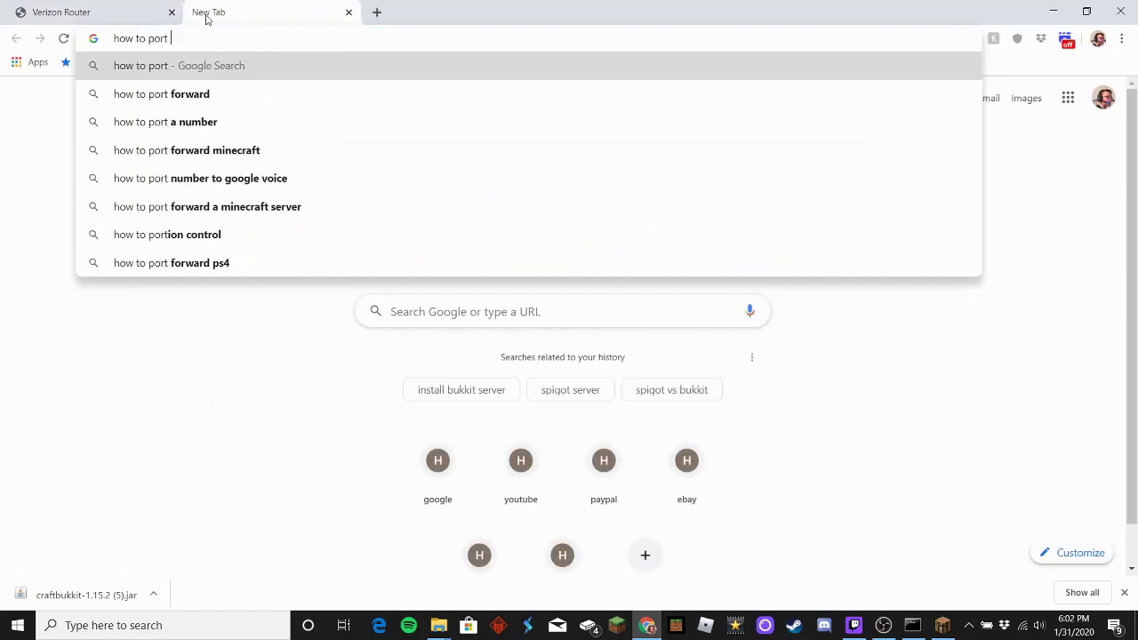
pyautogui.write('forward ')
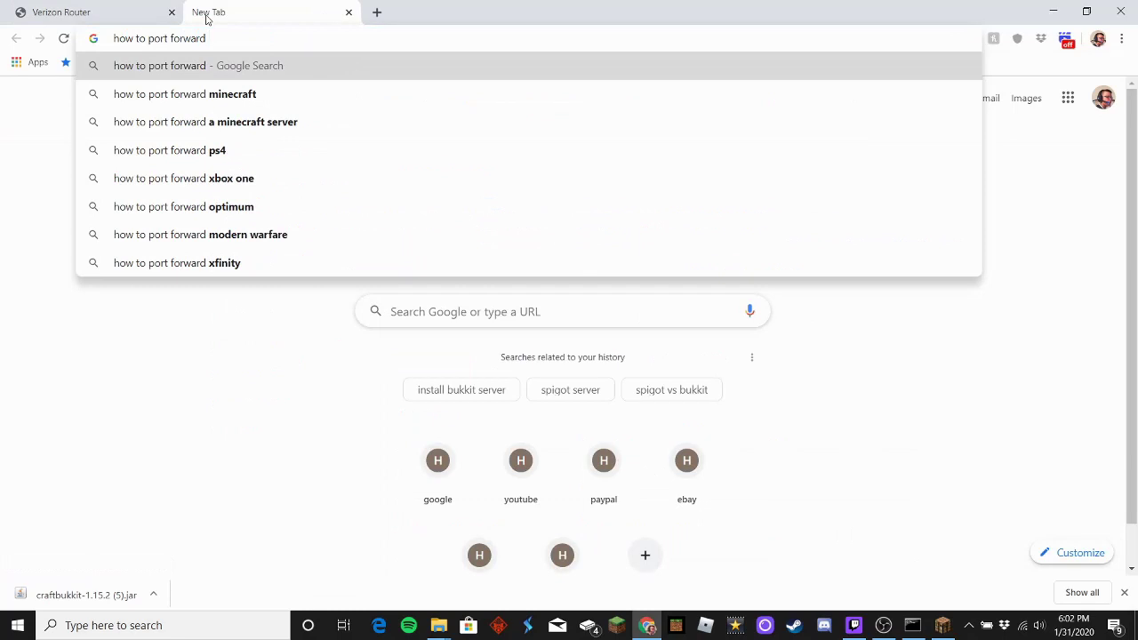
pyautogui.write('fios')
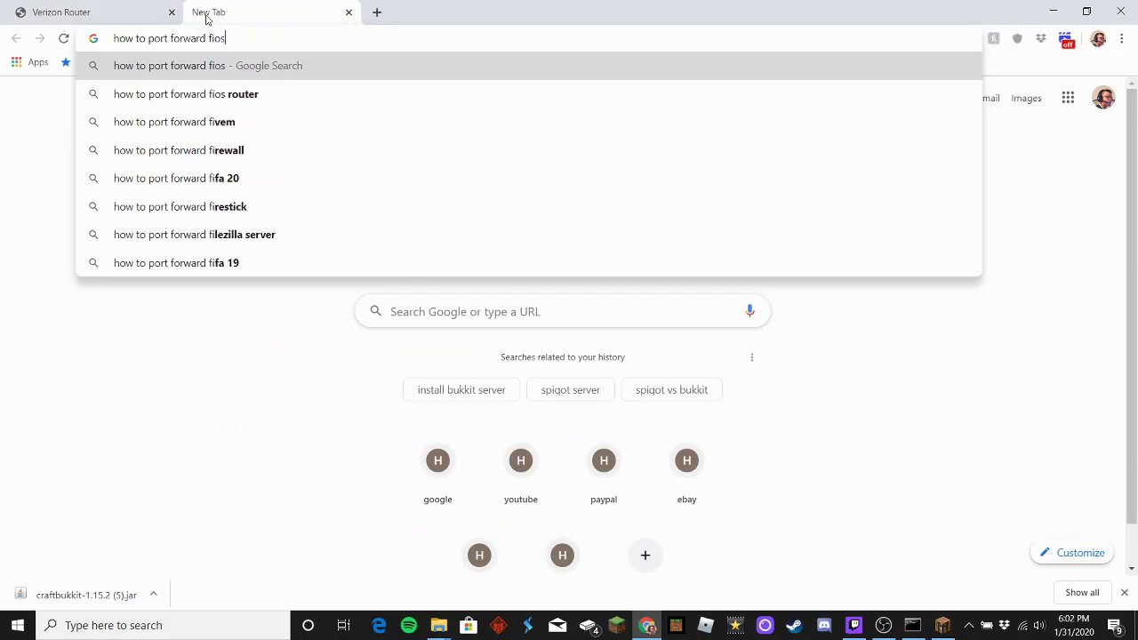
pyautogui.write(' versio')
pyautogui.press('BackSpace')
pyautogui.press('BackSpace')
pyautogui.press('BackSpace')
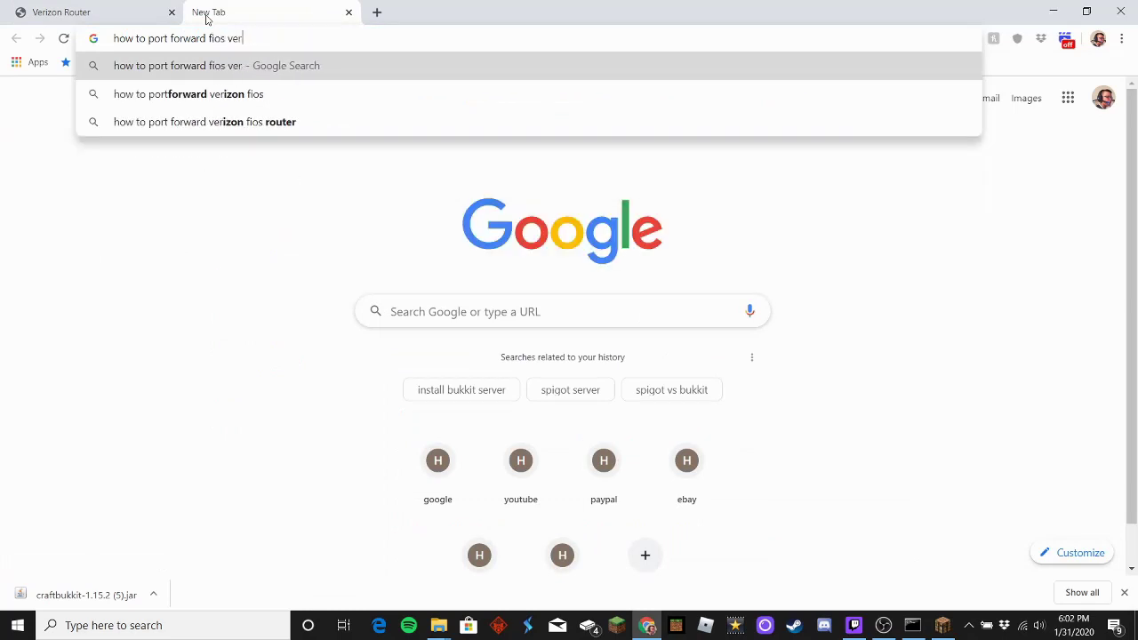
pyautogui.write('ision')
pyautogui.press('Return')
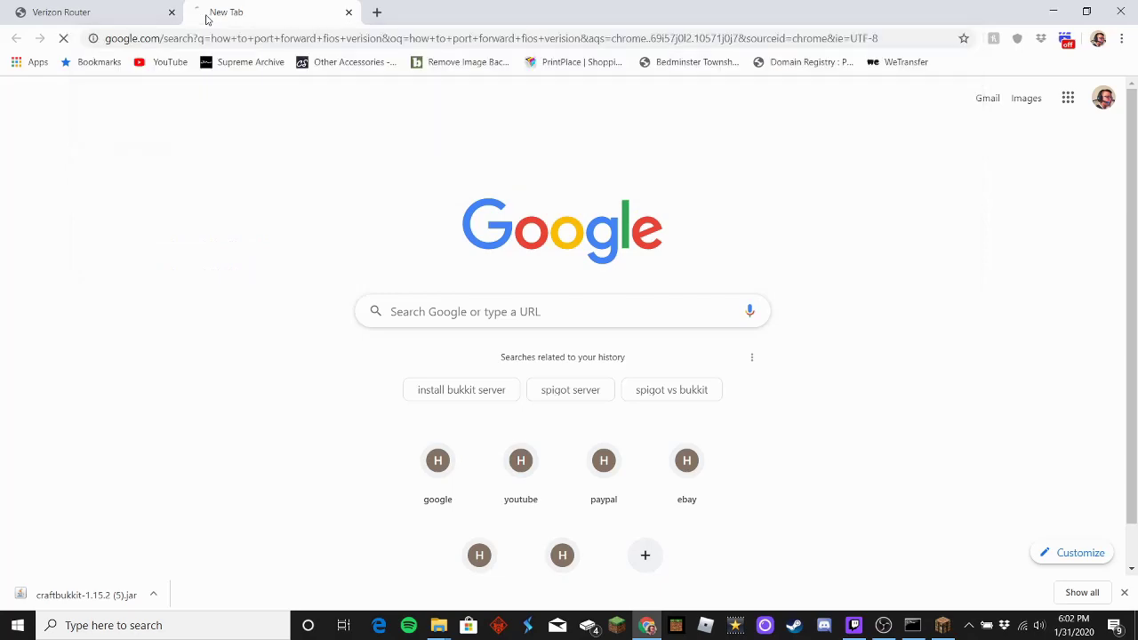
pyautogui.click(364, 194)
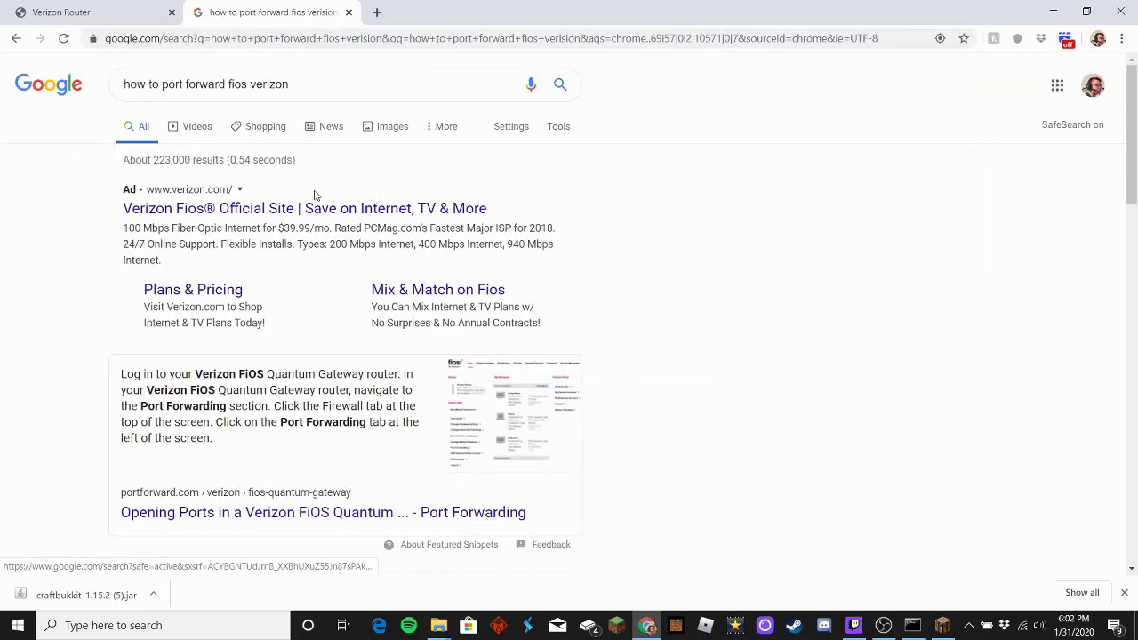
pyautogui.click(181, 129)
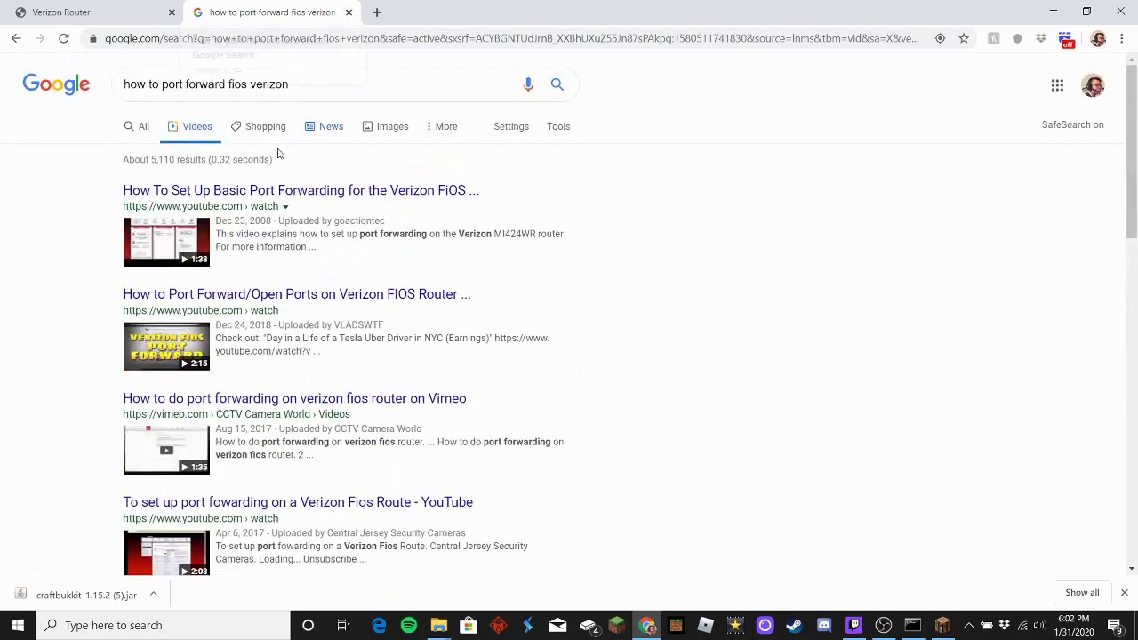
pyautogui.click(348, 11)
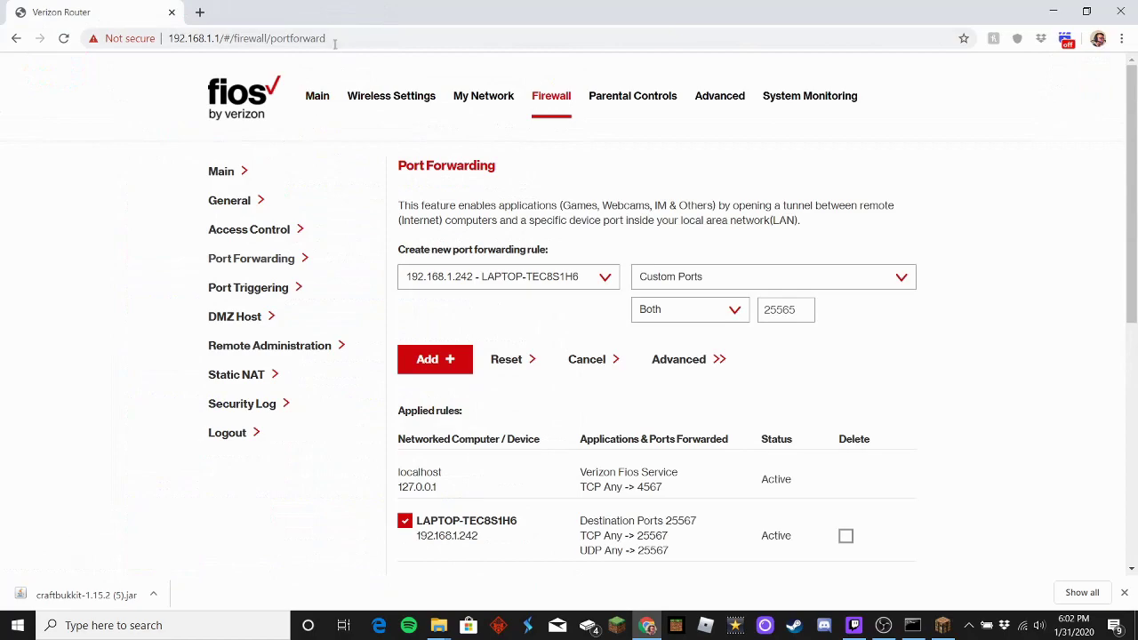
# Step: Review the Applied rules list, then close the Chrome window with the router page
pyautogui.scroll(-3, 594, 296)
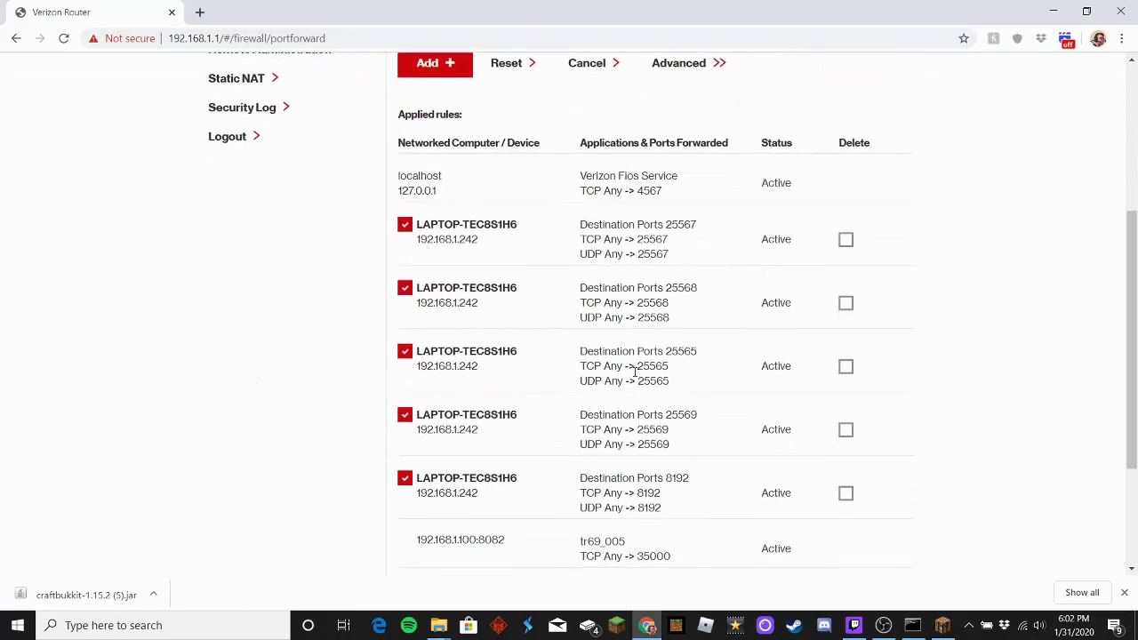
pyautogui.scroll(3, 589, 315)
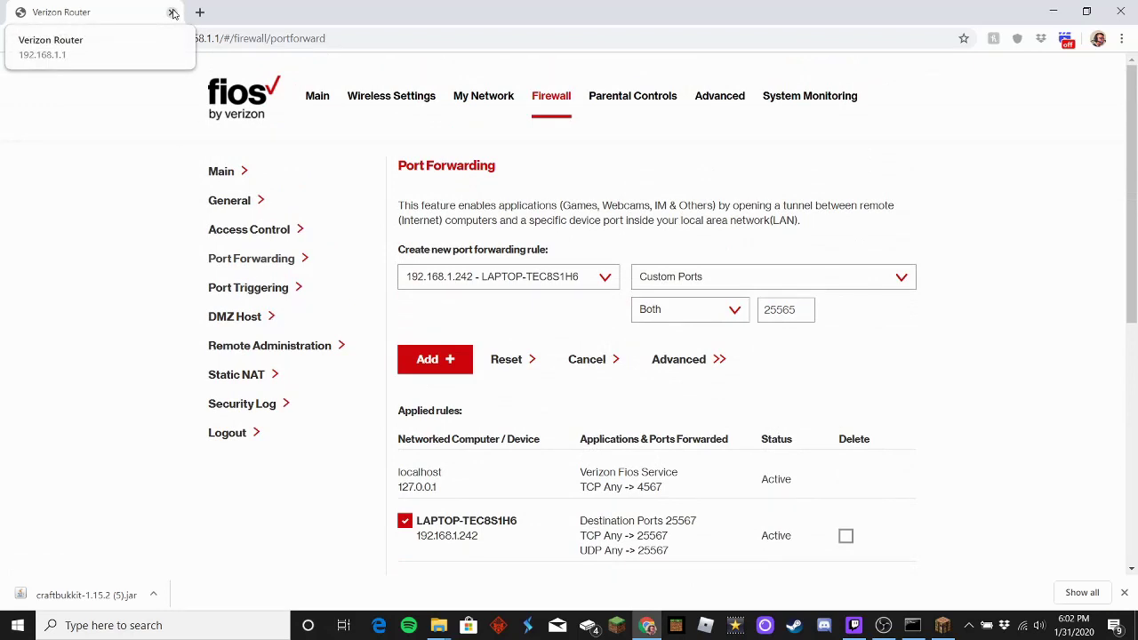
pyautogui.click(173, 13)
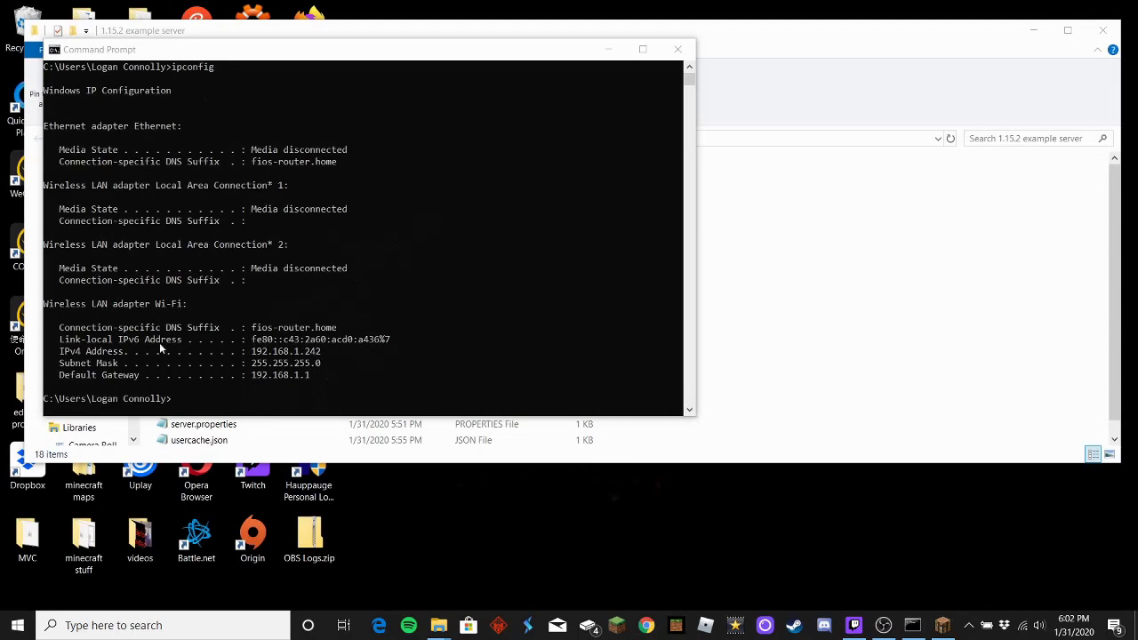
# Step: Close the old Command Prompt and launch run.bat from the 1.15.2 server folder
pyautogui.click(678, 49)
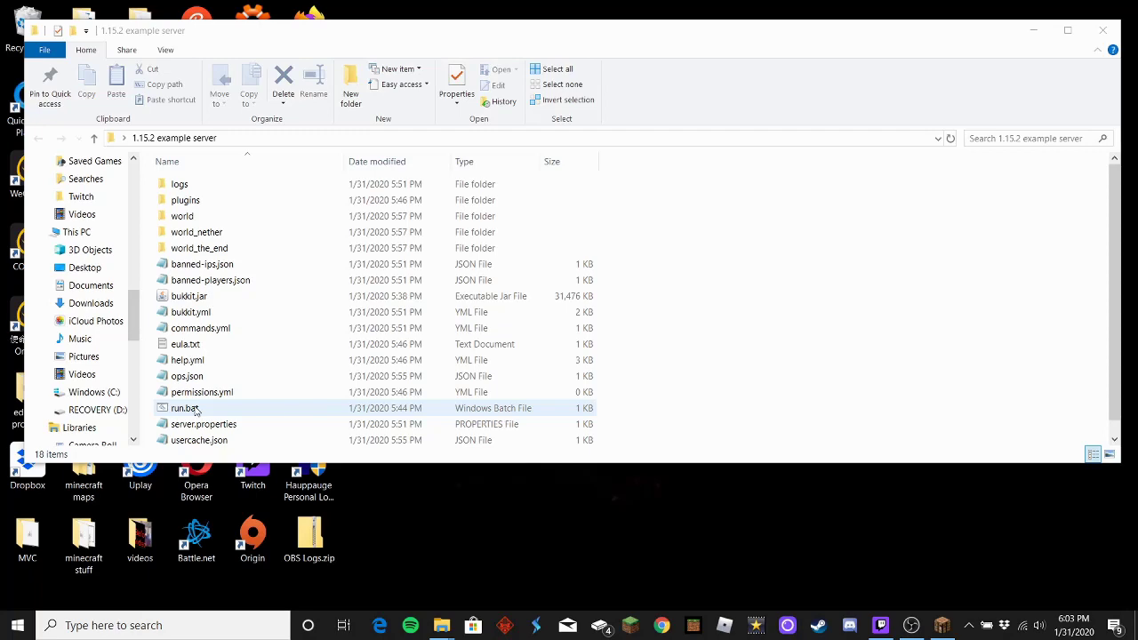
pyautogui.doubleClick(194, 408)
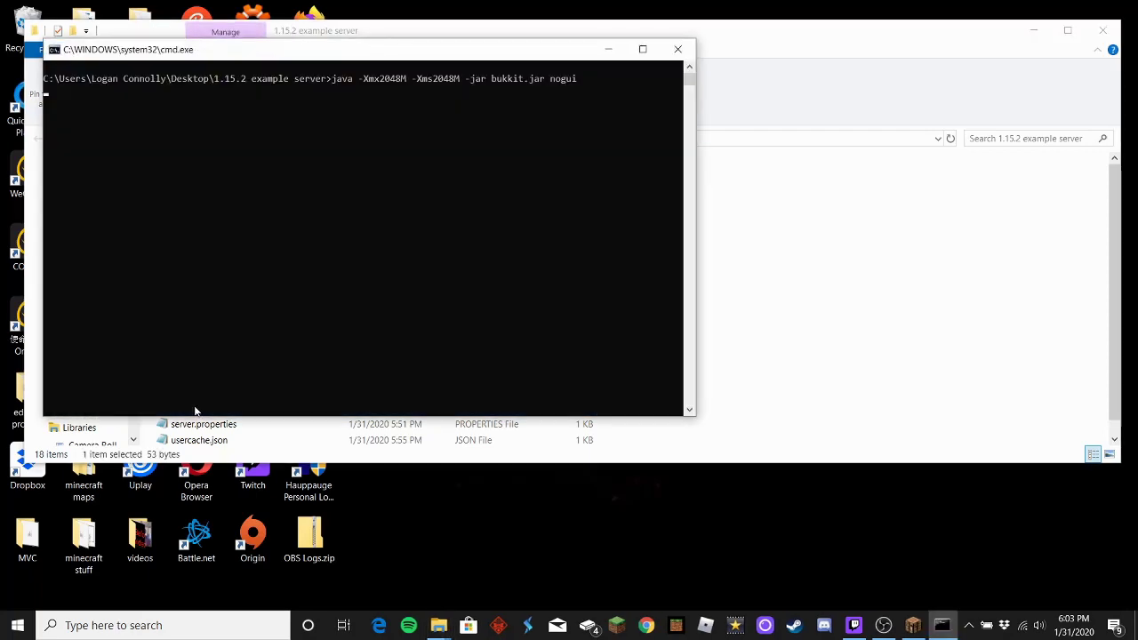
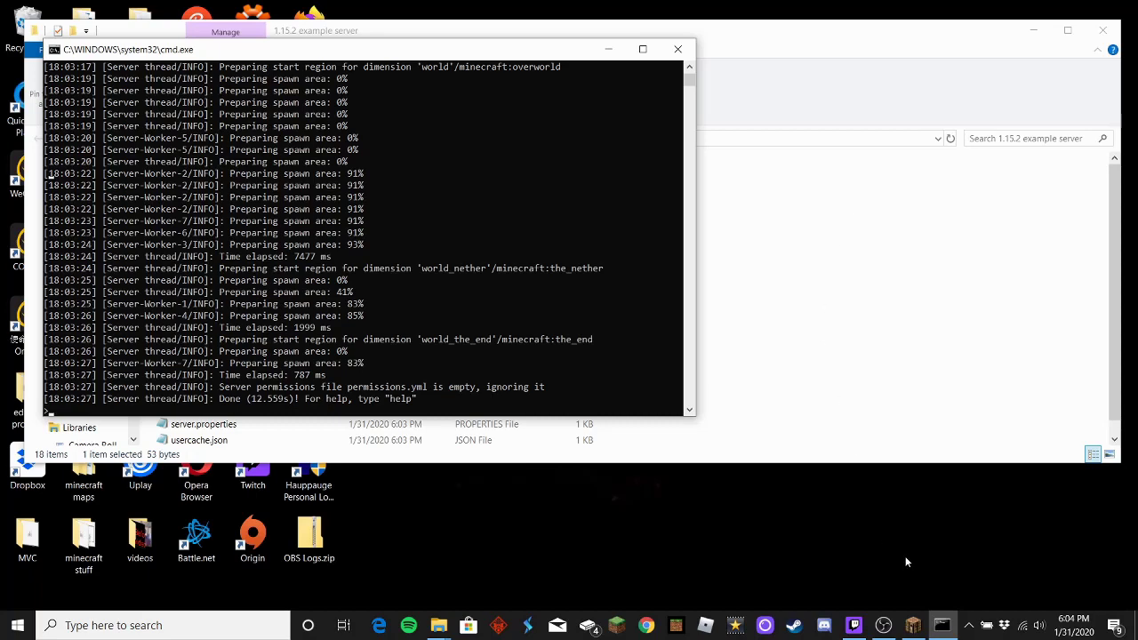
# Step: Delete the 'Minecraft Server' entry from the multiplayer list and confirm the removal
pyautogui.click(913, 625)
pyautogui.scroll(-10, 547, 335)
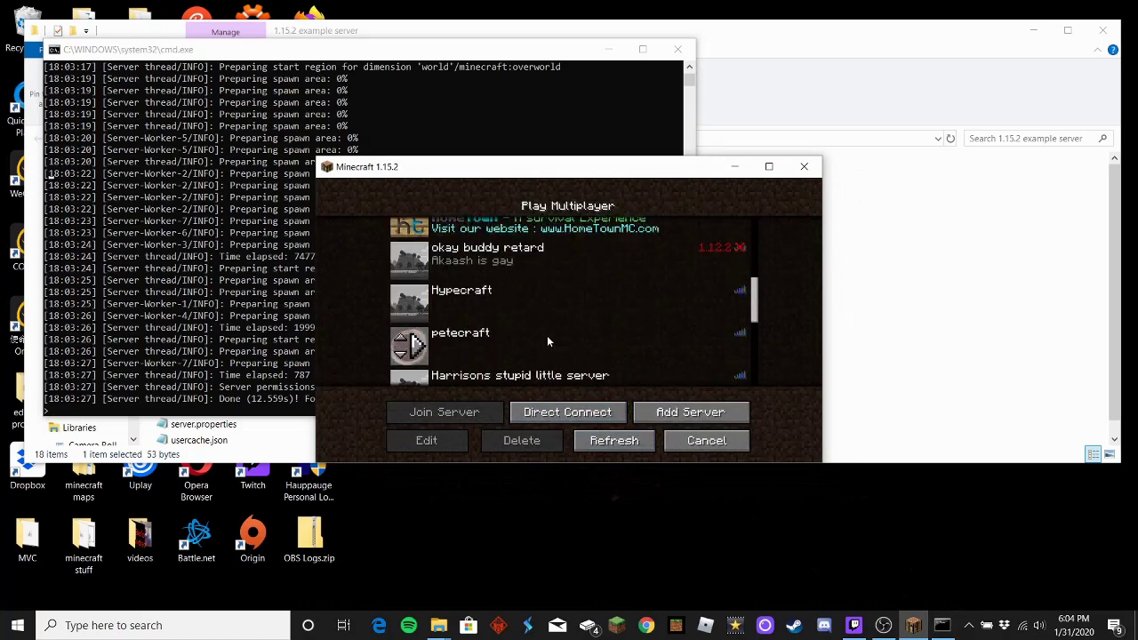
pyautogui.click(518, 322)
pyautogui.click(430, 441)
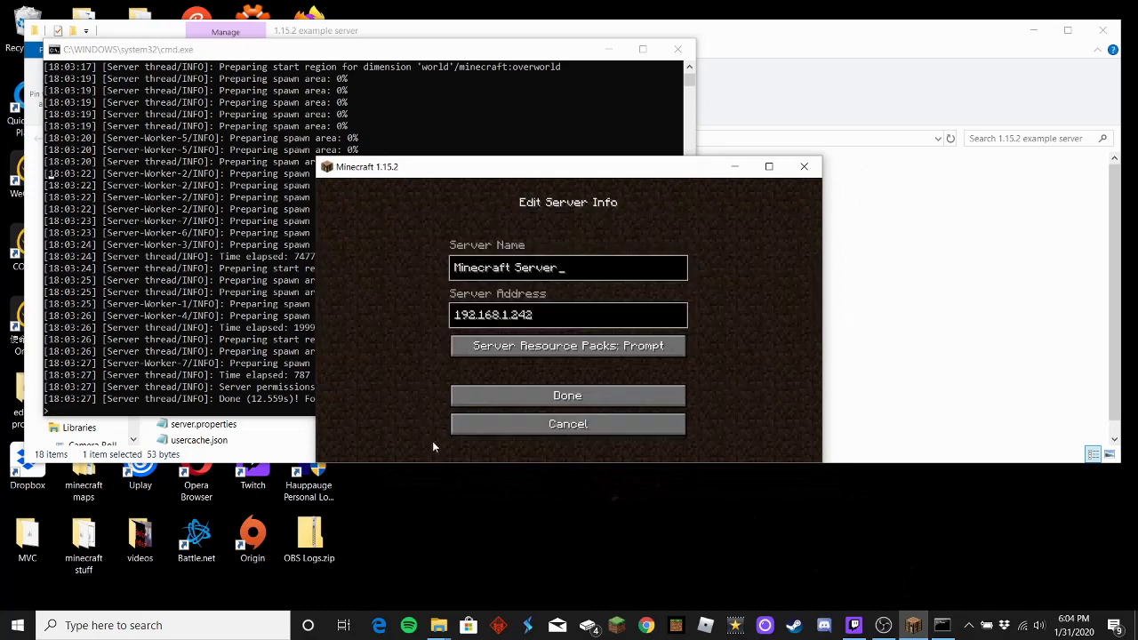
pyautogui.click(489, 430)
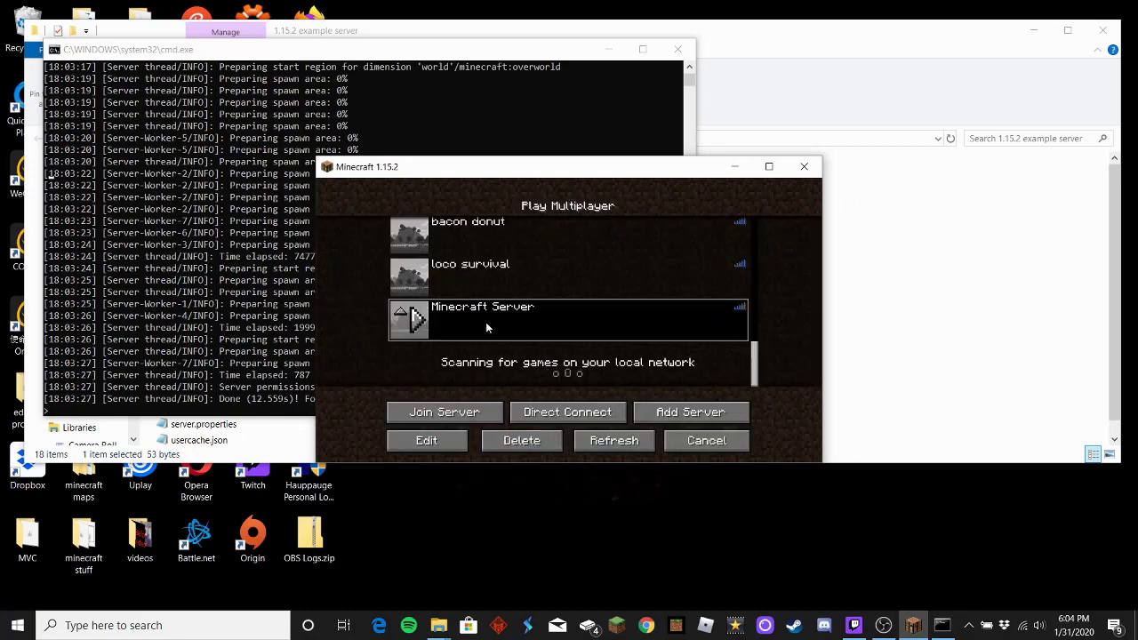
pyautogui.click(523, 442)
pyautogui.click(491, 358)
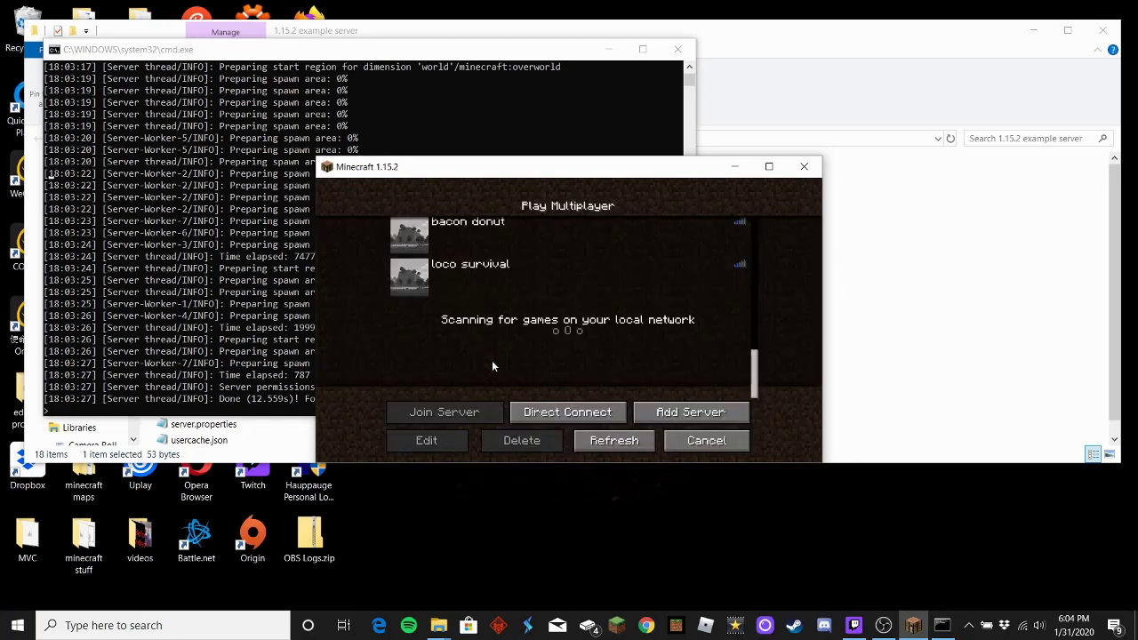
pyautogui.scroll(3, 536, 335)
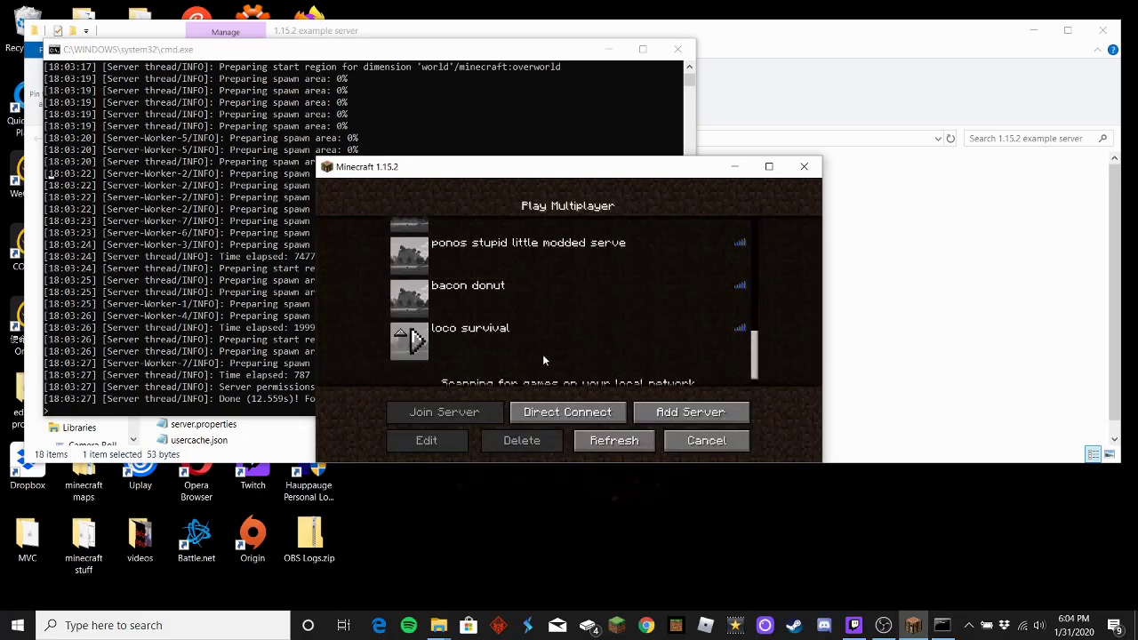
# Step: Open Edit Server Info for the 'loco survival' entry, then bring up the browser
pyautogui.click(503, 352)
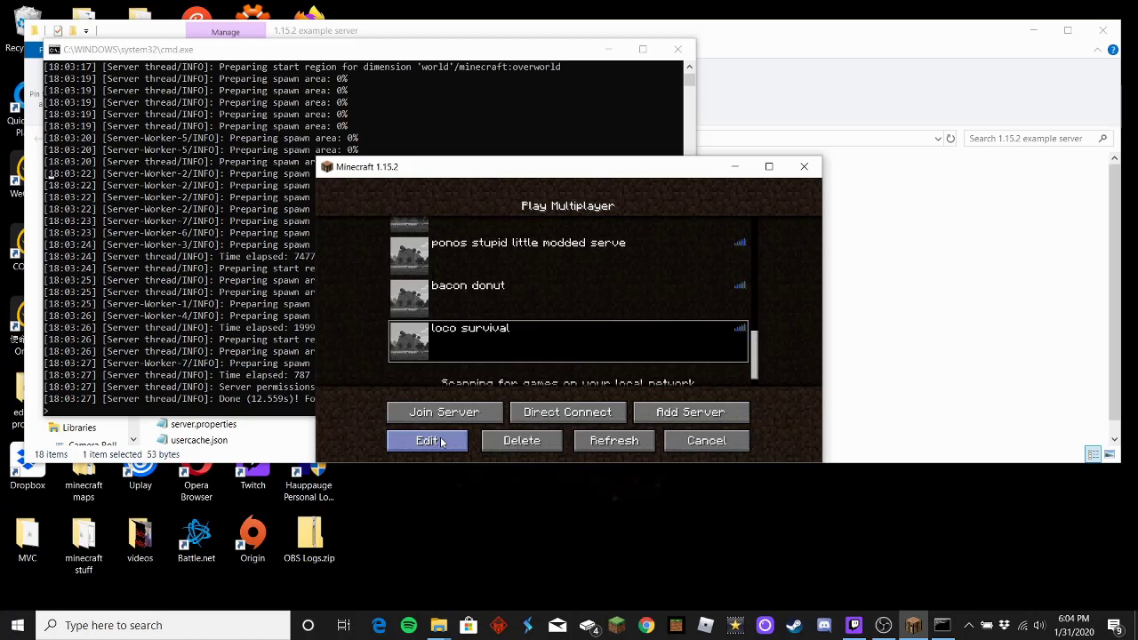
pyautogui.click(442, 441)
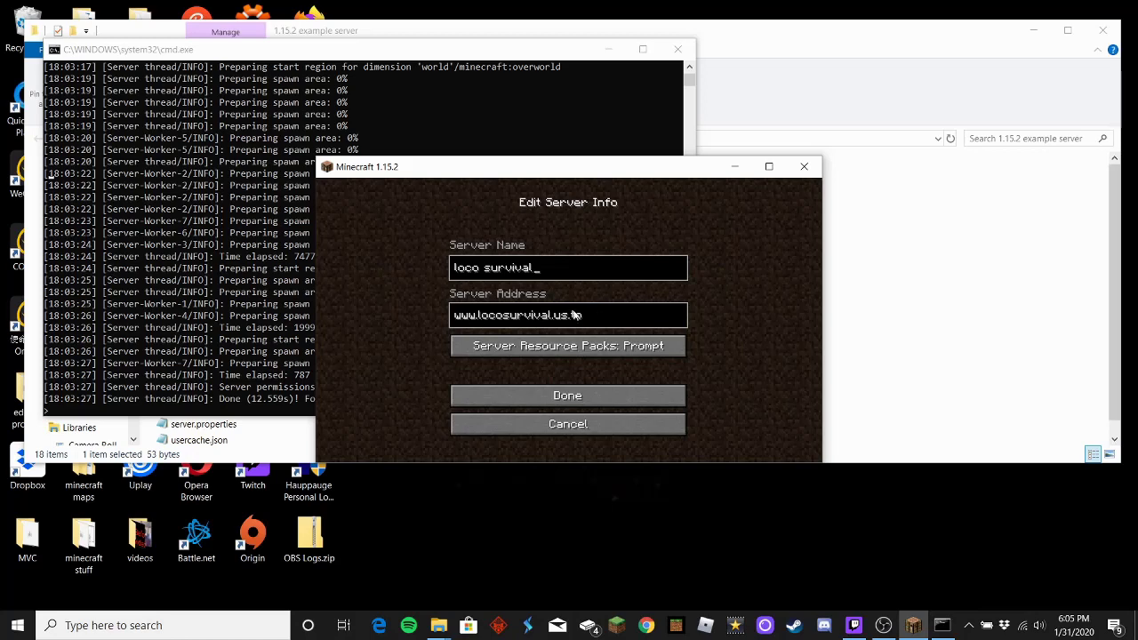
pyautogui.click(646, 626)
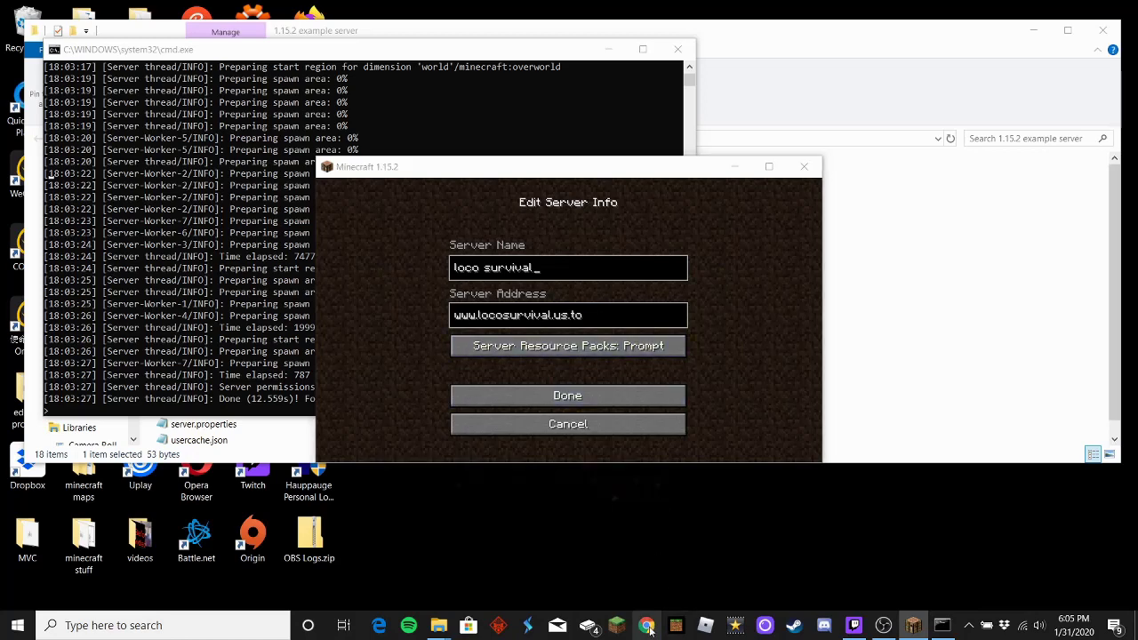
pyautogui.write('www.')
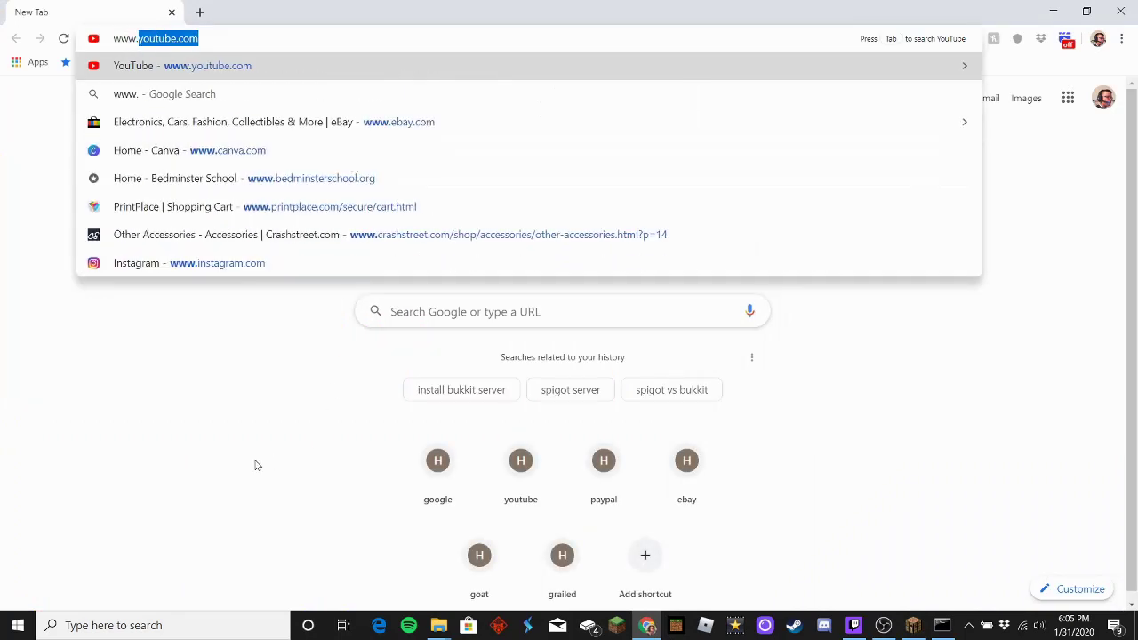
pyautogui.press('Return')
pyautogui.click(1121, 11)
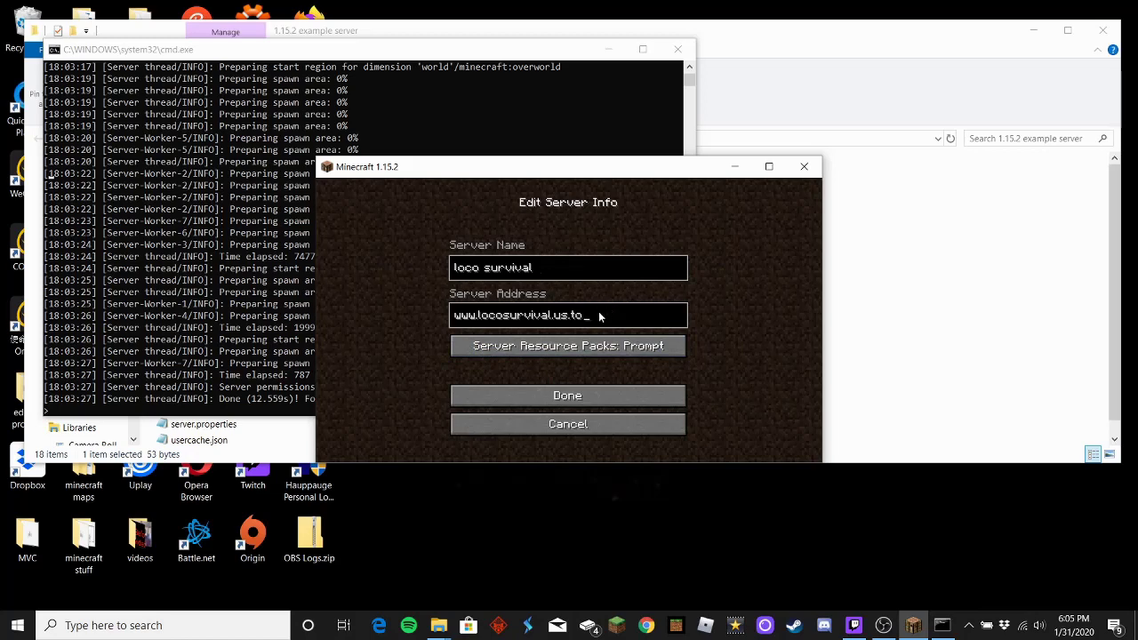
pyautogui.click(457, 322)
pyautogui.click(610, 322)
pyautogui.click(456, 319)
pyautogui.click(552, 403)
pyautogui.scroll(-1, 536, 347)
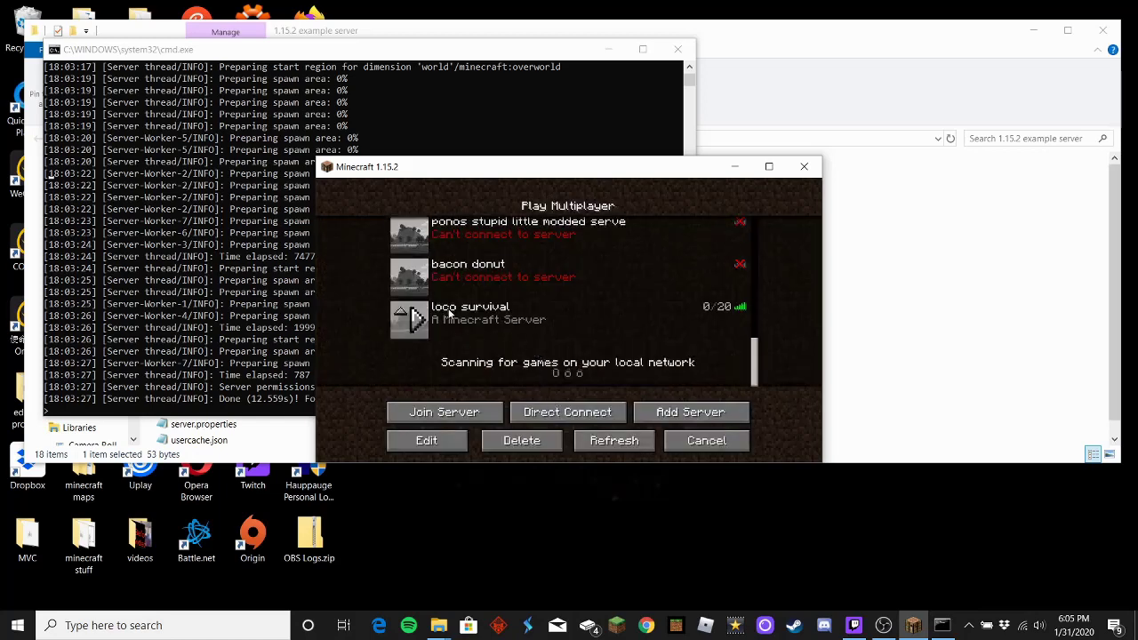
pyautogui.click(590, 417)
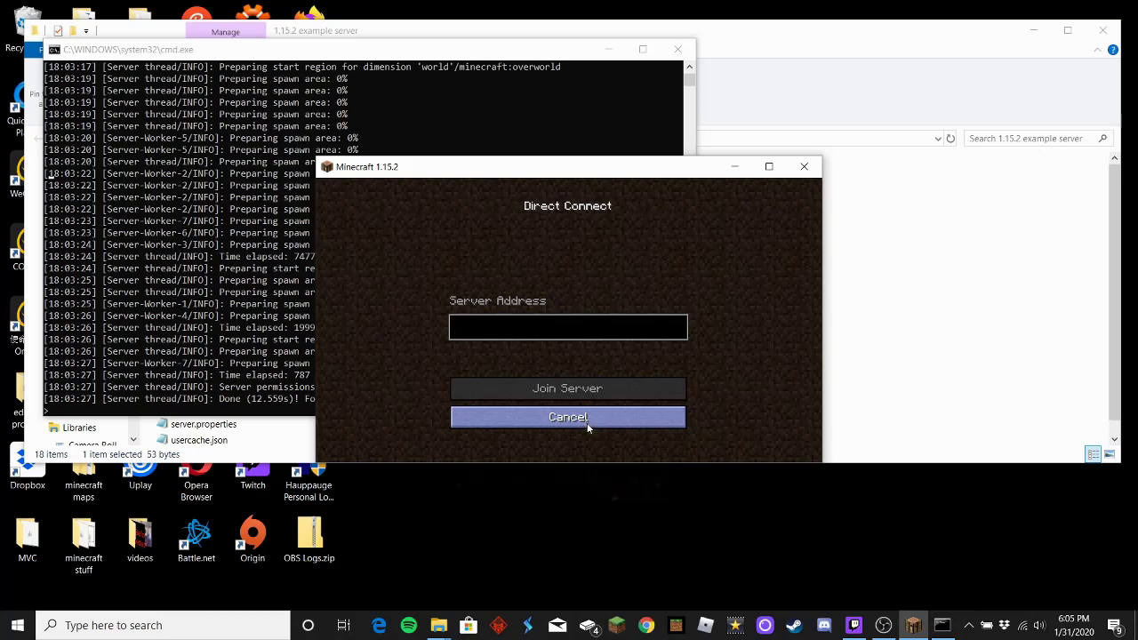
pyautogui.click(587, 427)
pyautogui.click(682, 414)
pyautogui.click(575, 423)
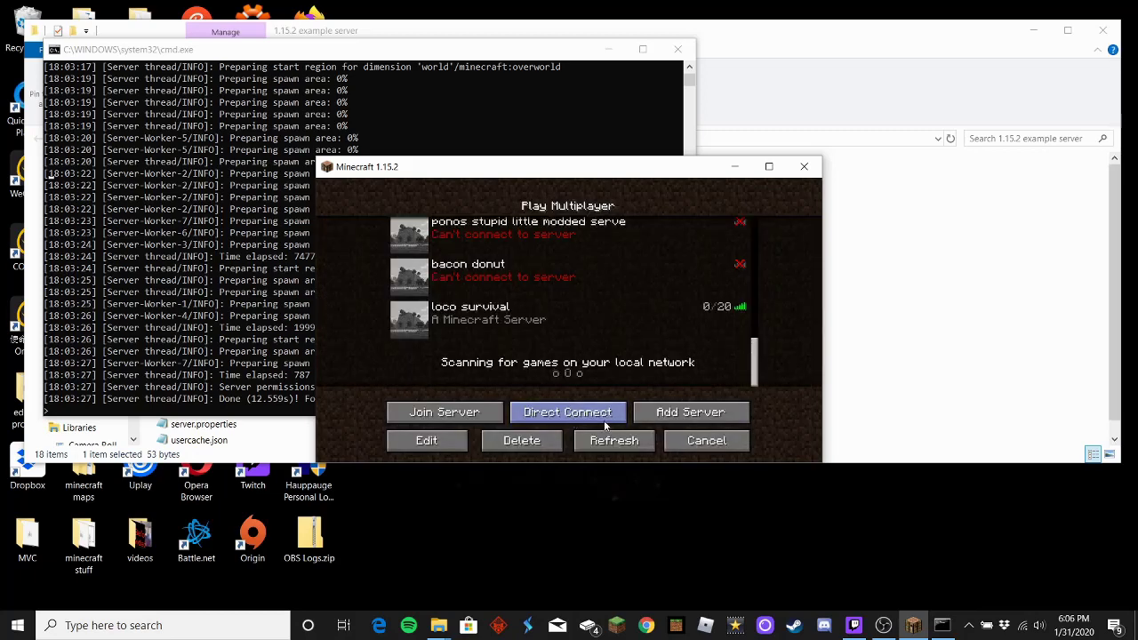
pyautogui.click(592, 415)
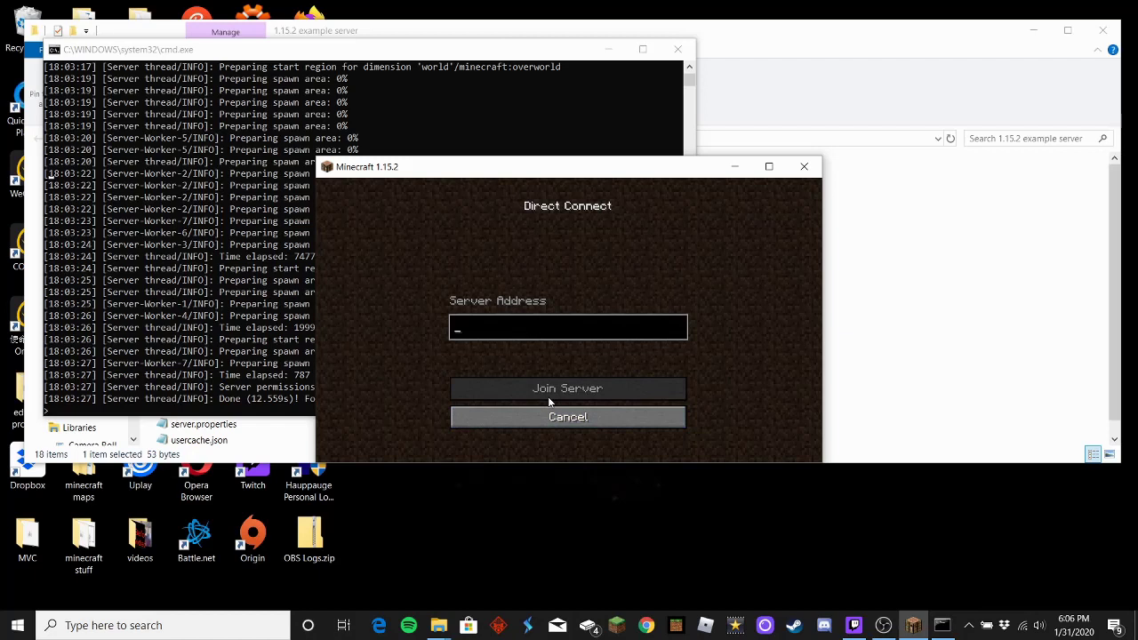
pyautogui.write('www')
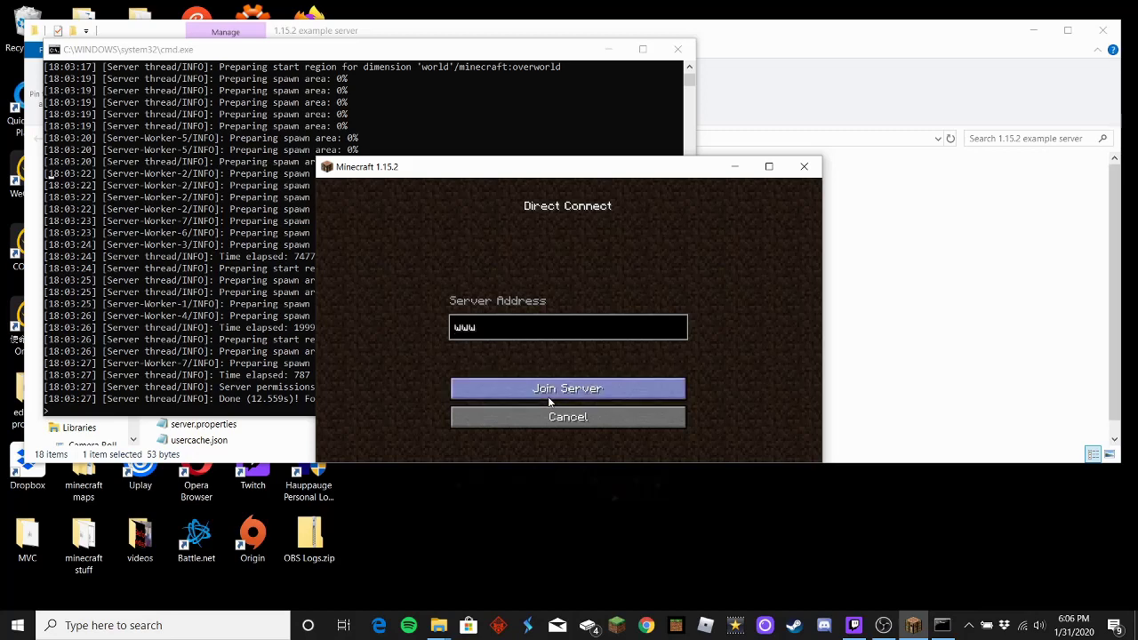
pyautogui.write('.locosurvival.us.to')
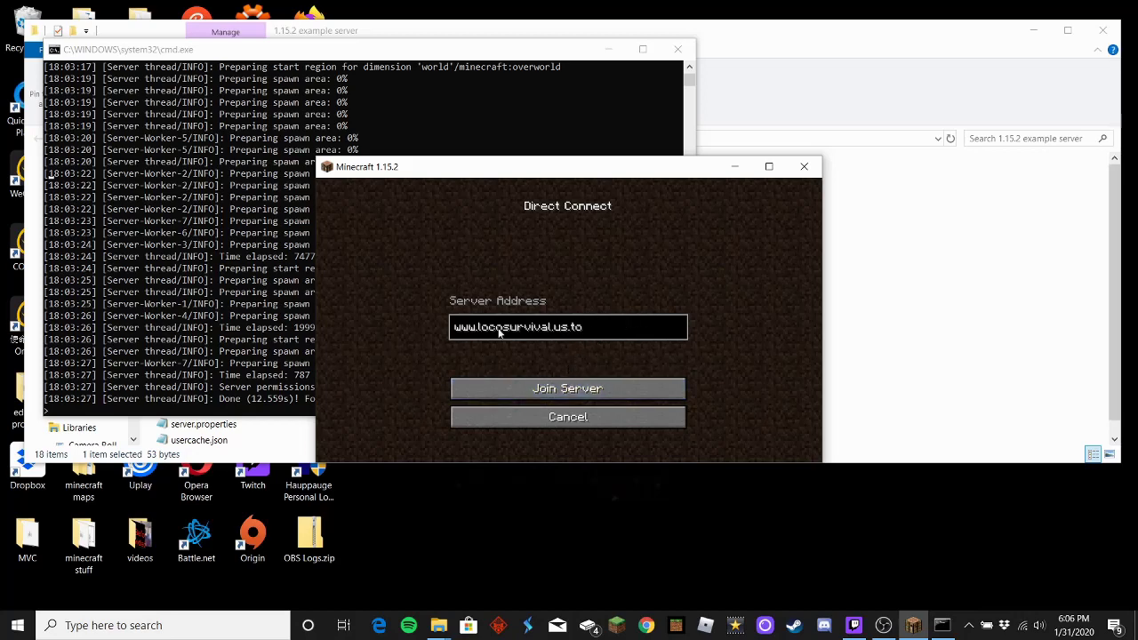
pyautogui.click(537, 390)
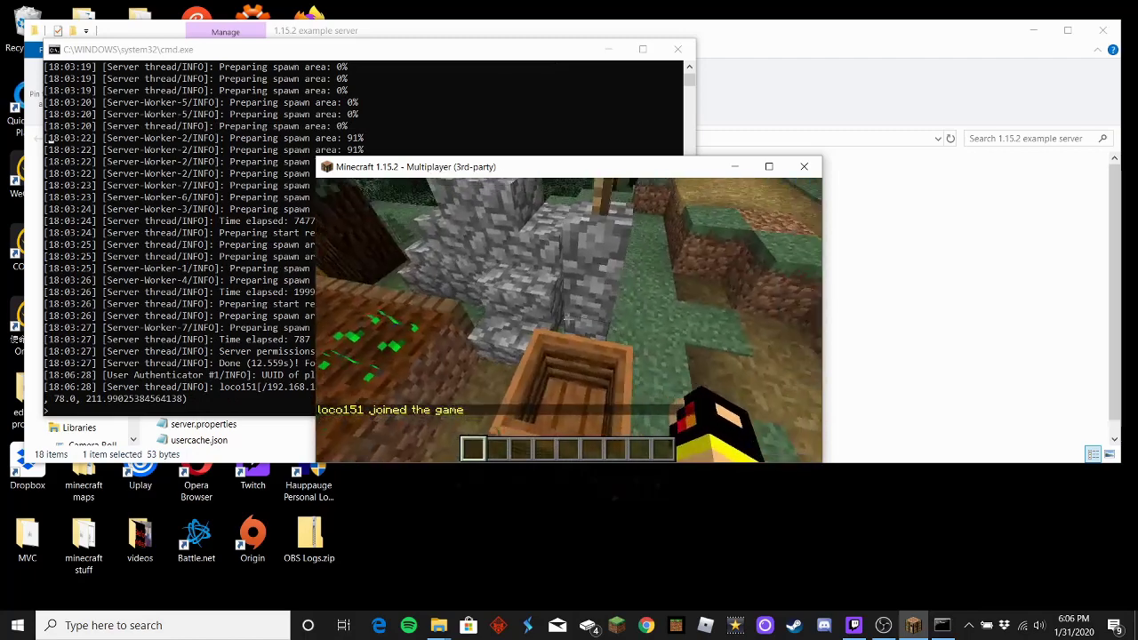
# Step: Pause to glance at the server console, then return to gameplay
pyautogui.press('Escape')
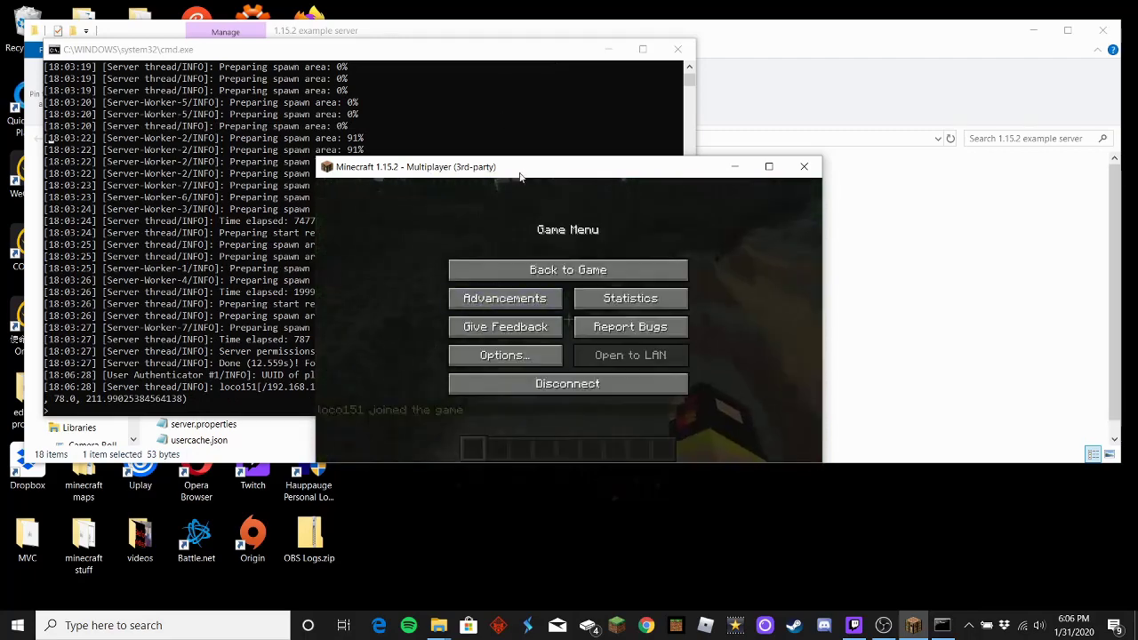
pyautogui.click(480, 56)
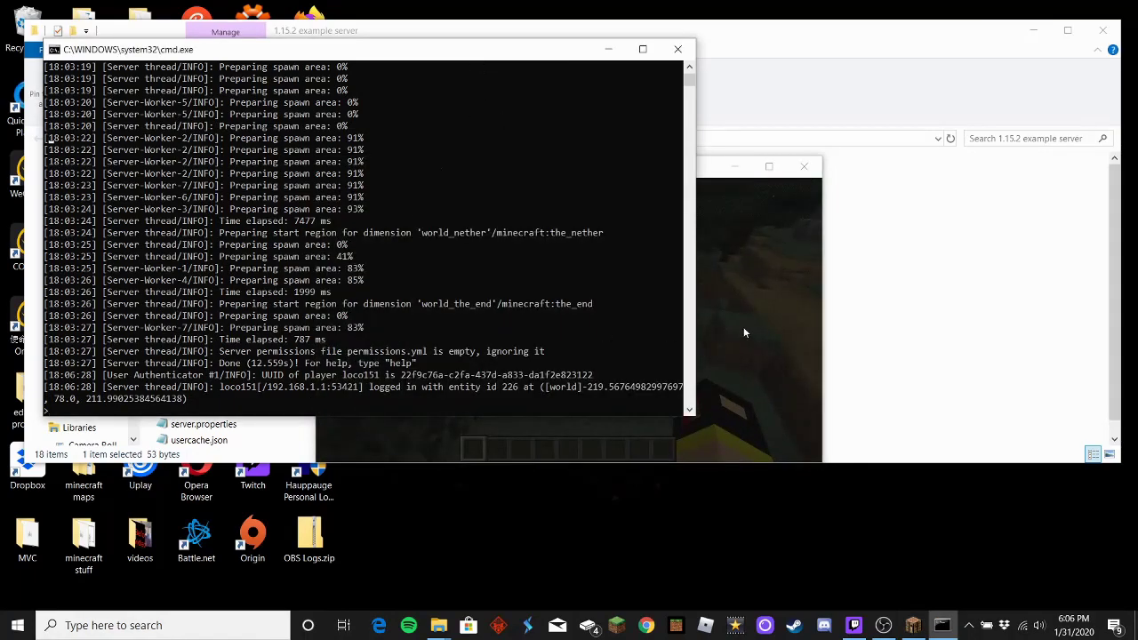
pyautogui.click(743, 326)
pyautogui.click(644, 263)
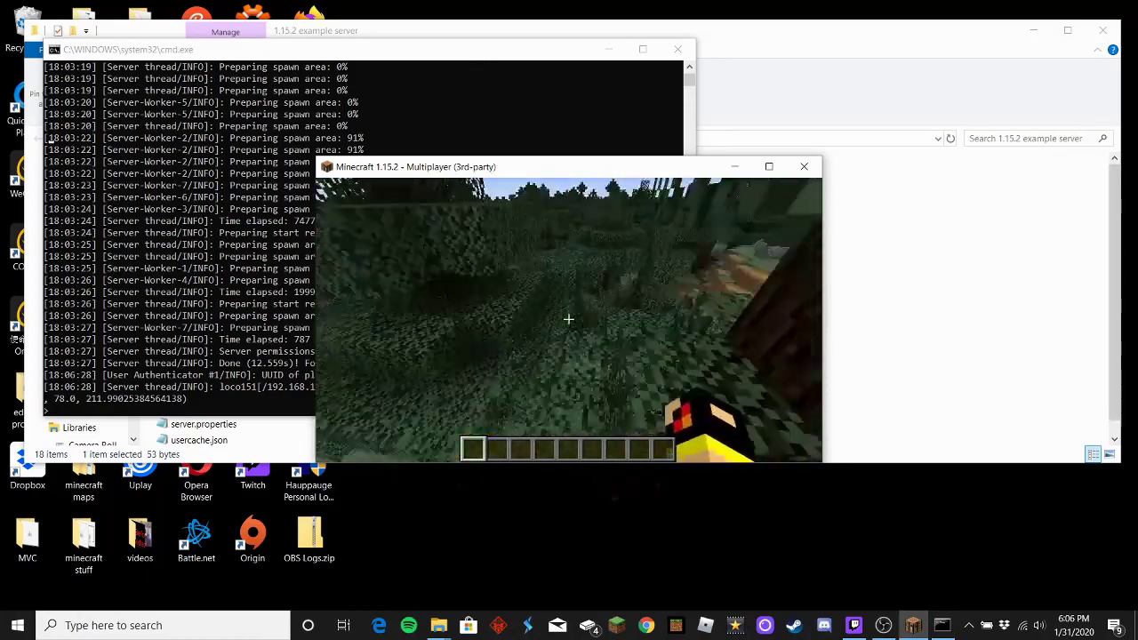
# Step: Walk from the pumpkin farm into the dark forest and back to the crop farm
pyautogui.press('w')
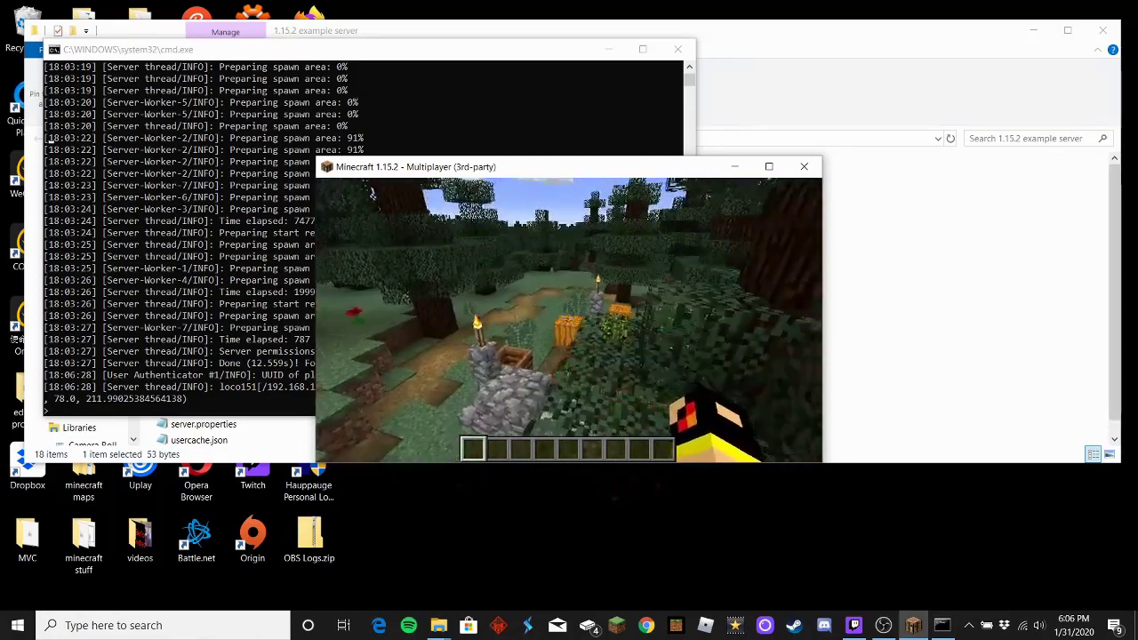
pyautogui.press('w')
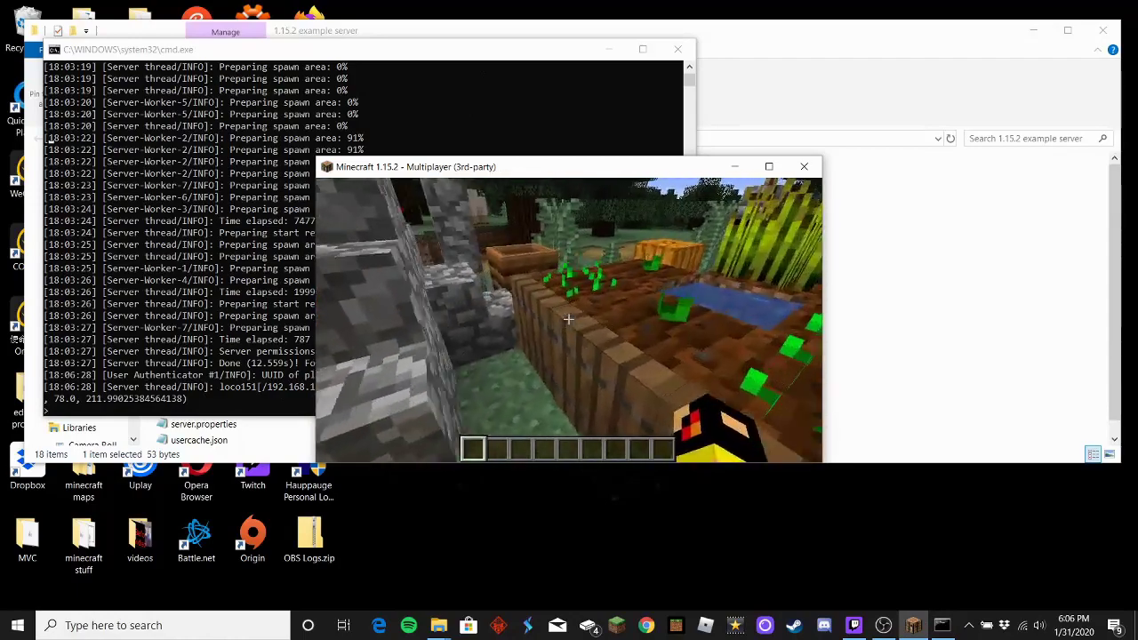
pyautogui.press('w')
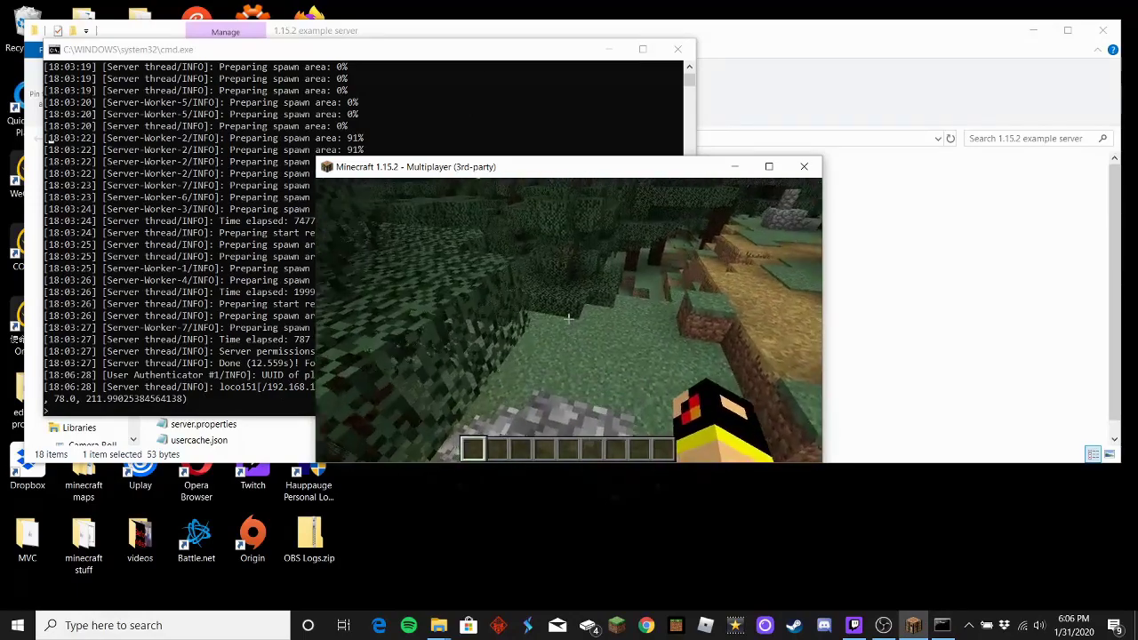
pyautogui.press('w')
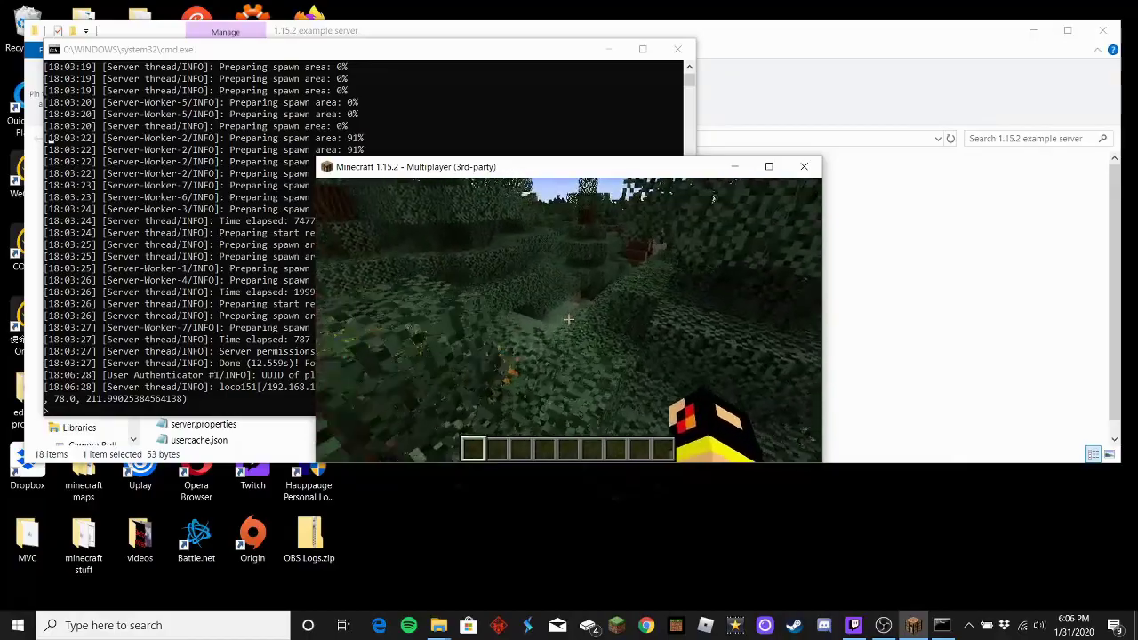
pyautogui.press('w')
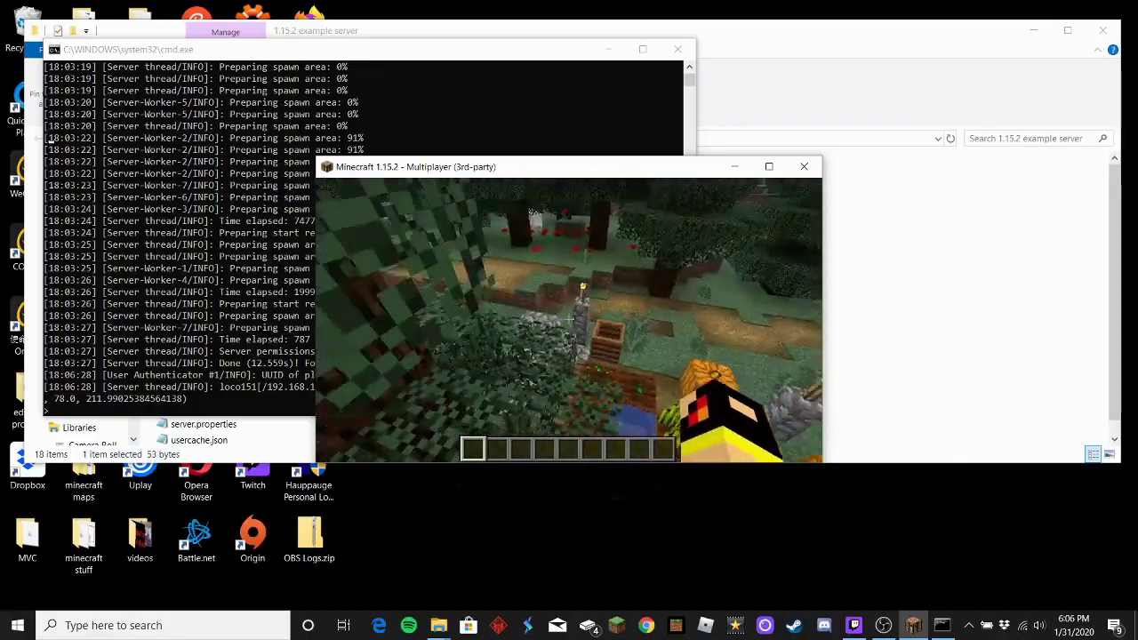
pyautogui.press('w')
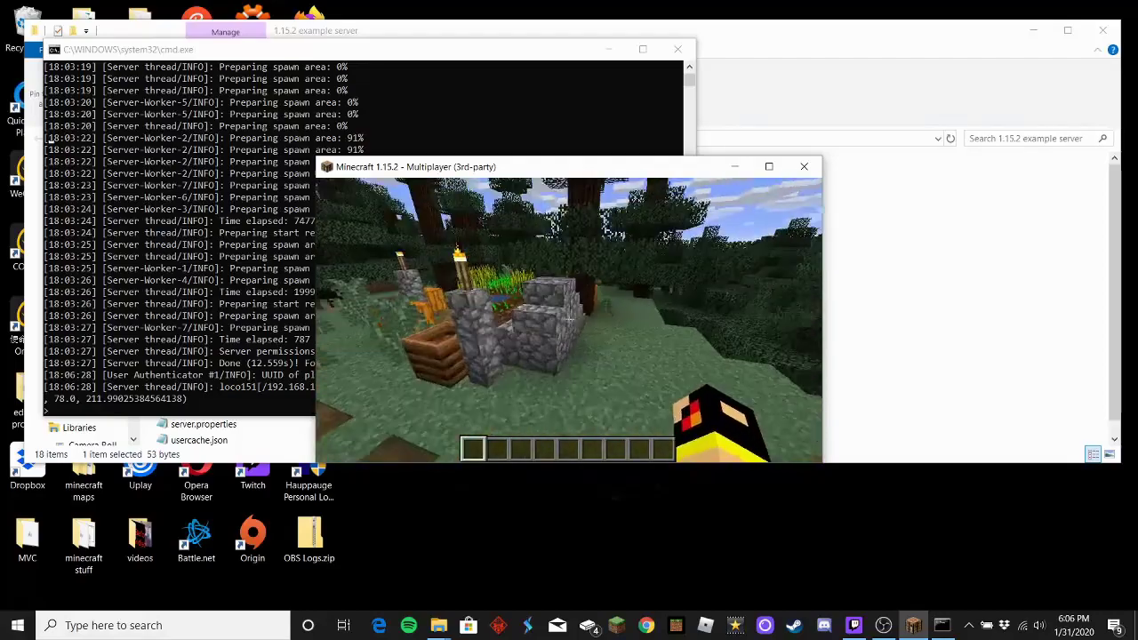
pyautogui.press('w')
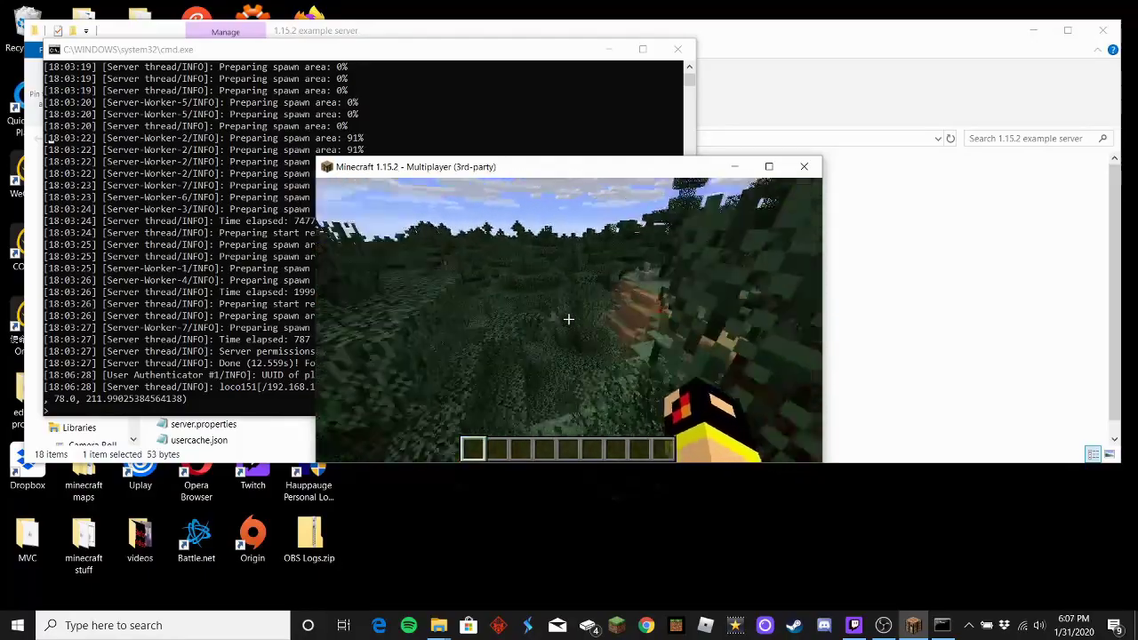
pyautogui.press('w')
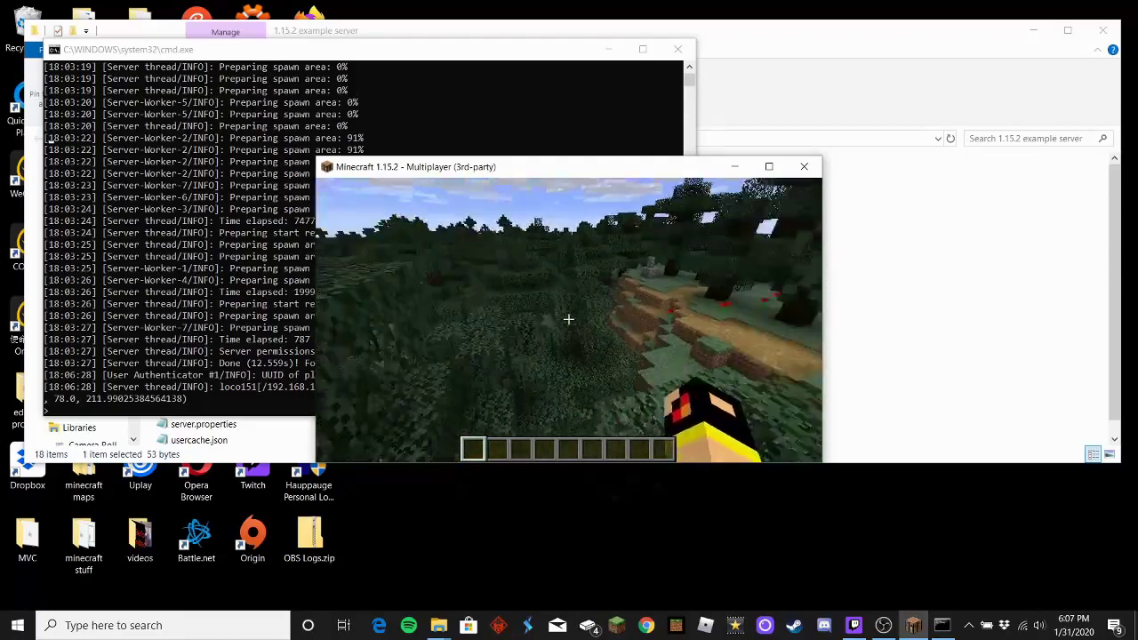
# Step: Roam past the chest and torch, climb the stone blocks, then pause the game
pyautogui.press('w')
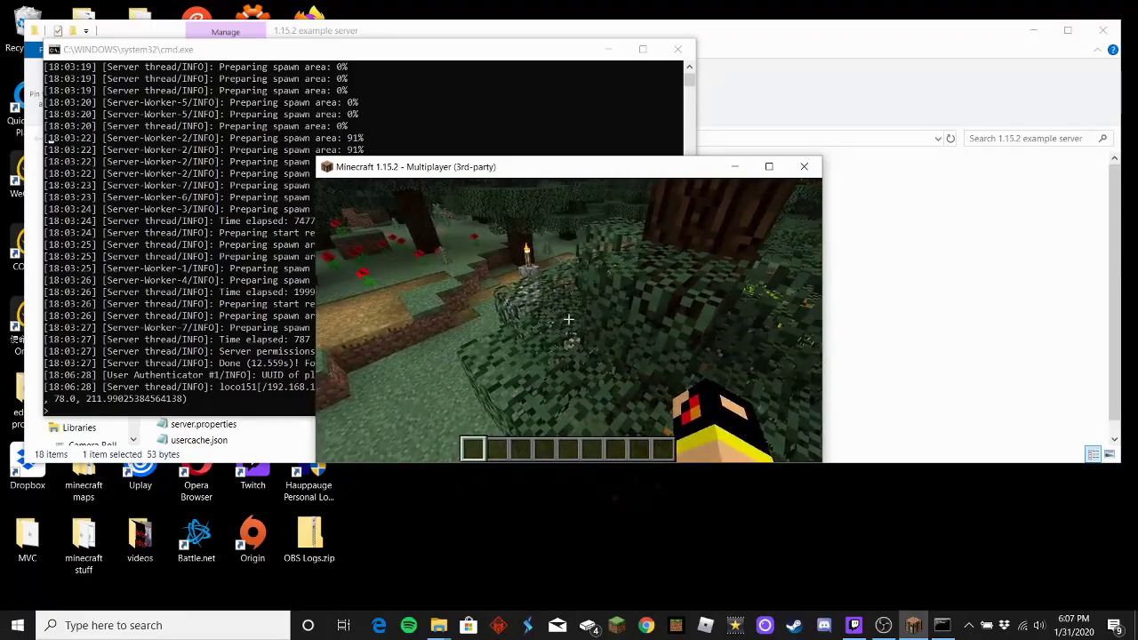
pyautogui.press('w')
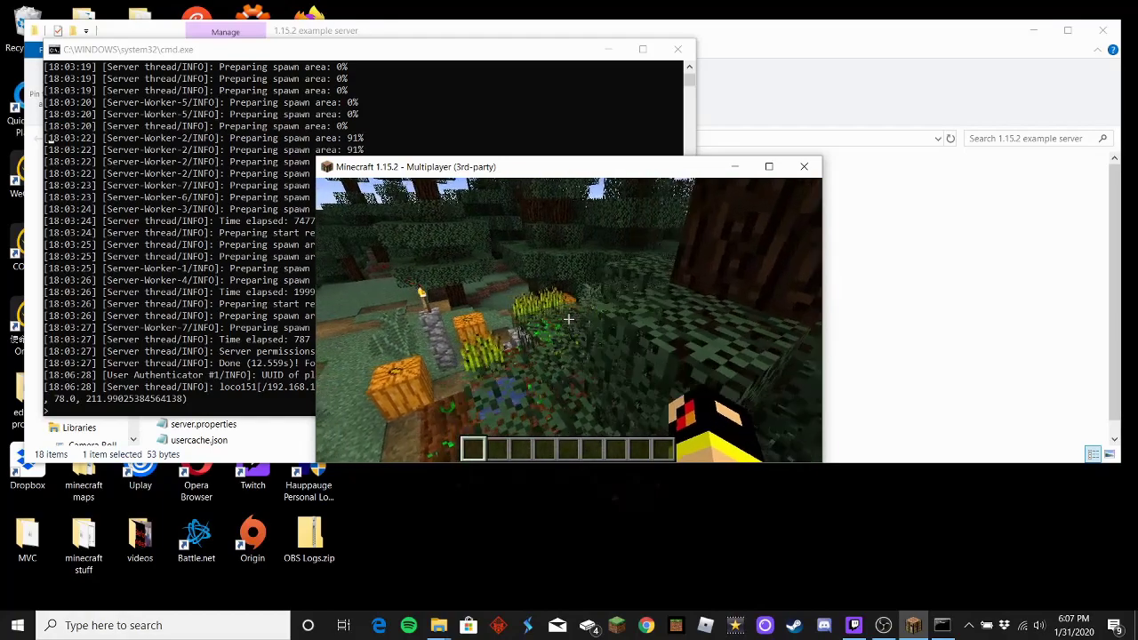
pyautogui.press('w')
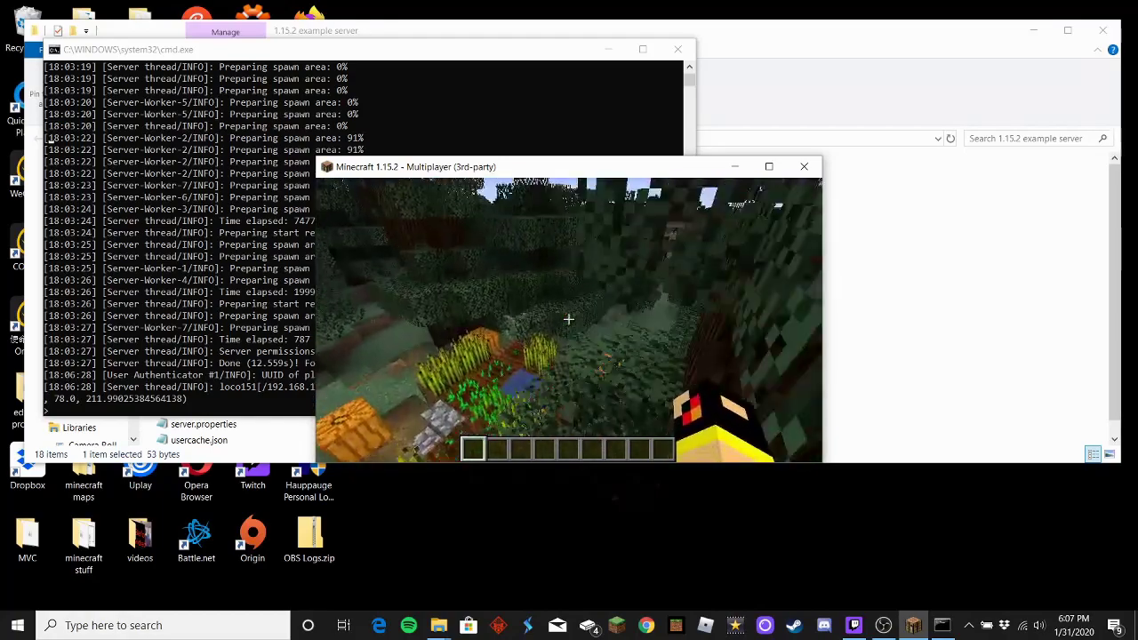
pyautogui.press('w')
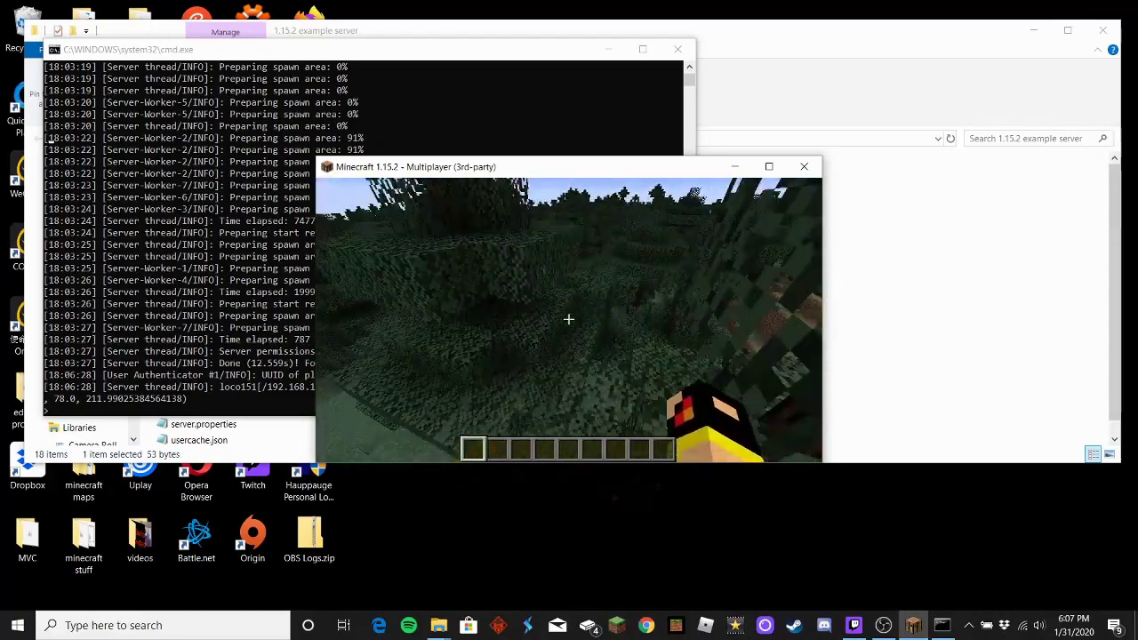
pyautogui.press('w')
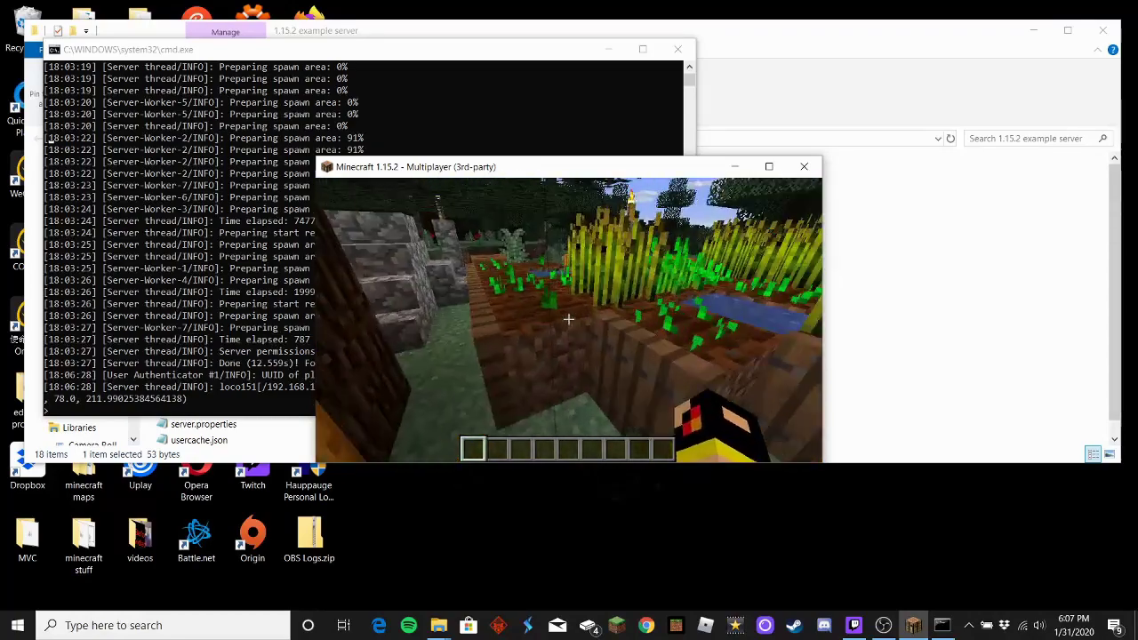
pyautogui.press('w')
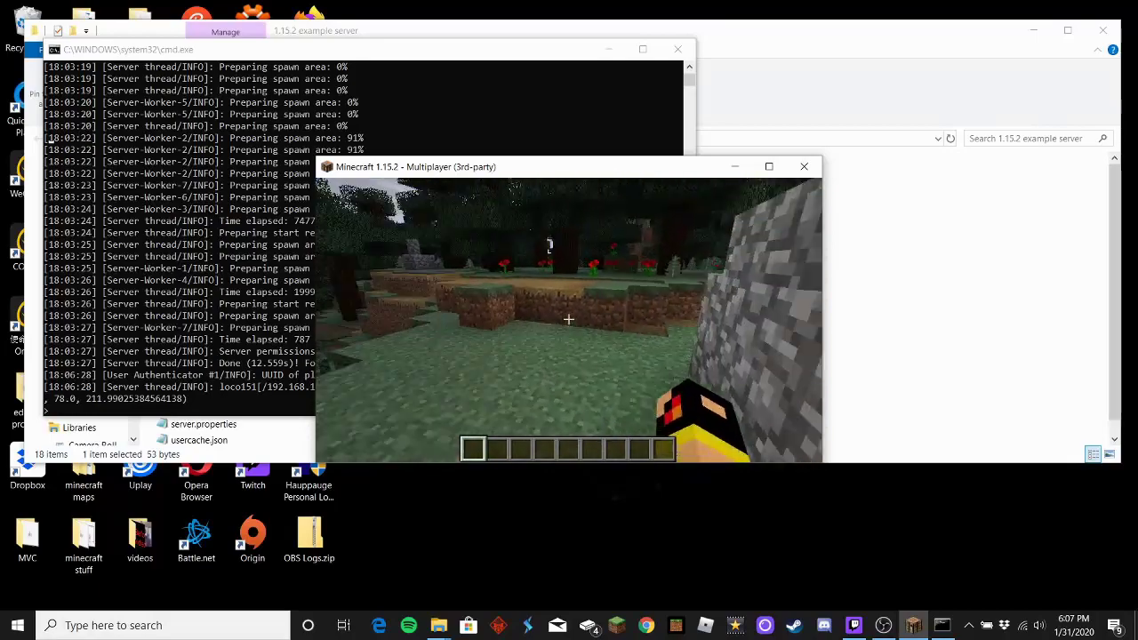
pyautogui.press('w')
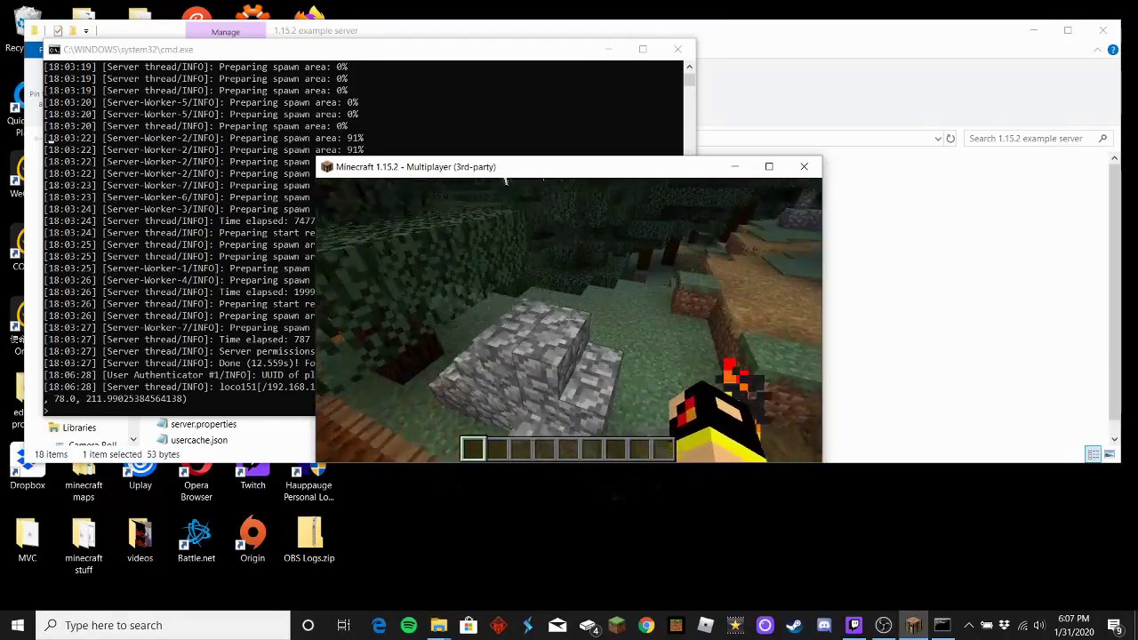
pyautogui.press('w')
pyautogui.press('space')
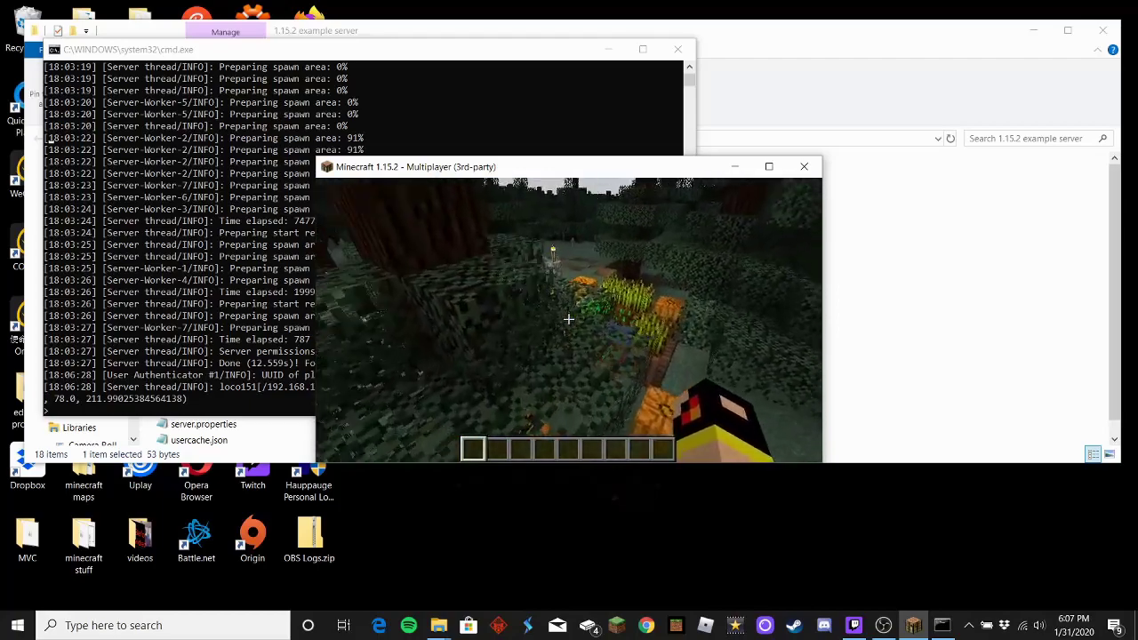
pyautogui.press('w')
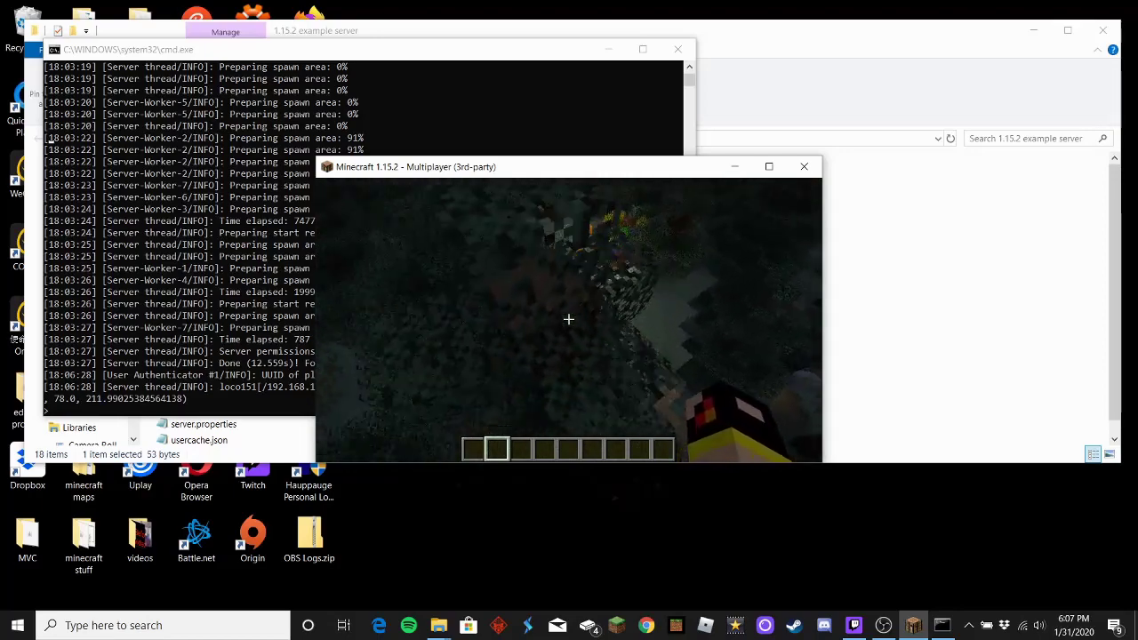
pyautogui.press('Escape')
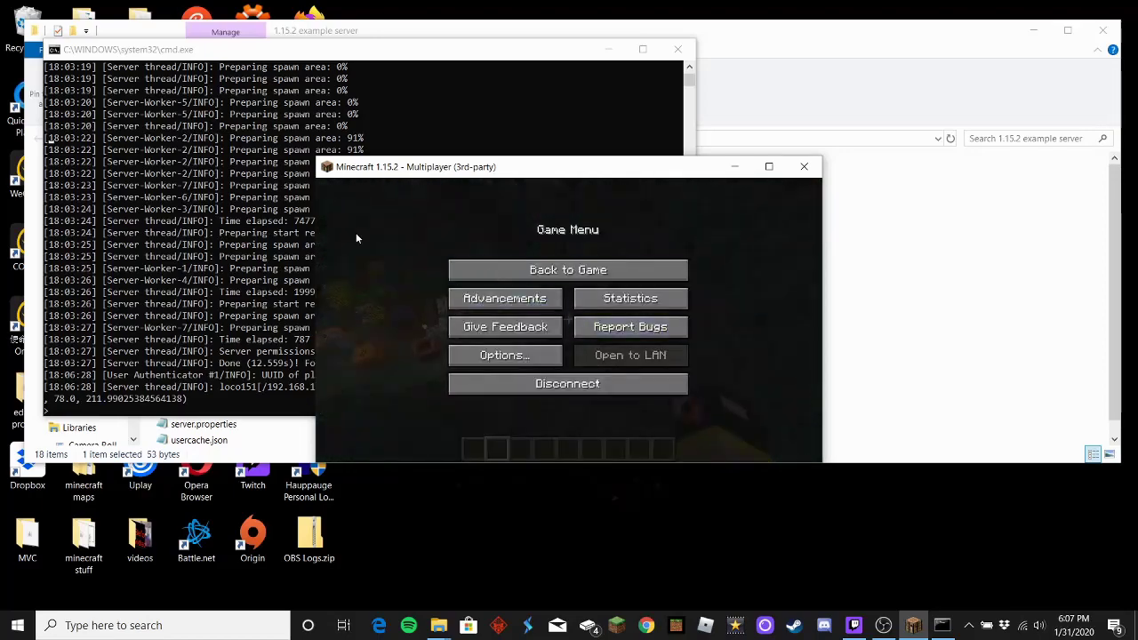
# Step: Resume the game and run /time set 0 in chat to make it day
pyautogui.click(553, 274)
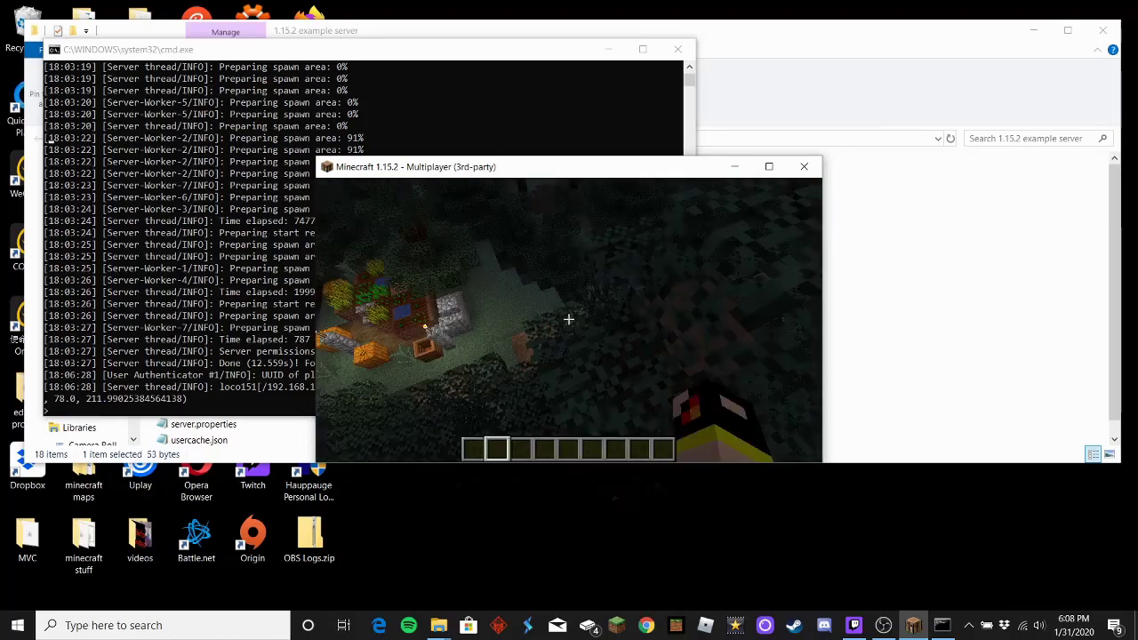
pyautogui.press('/')
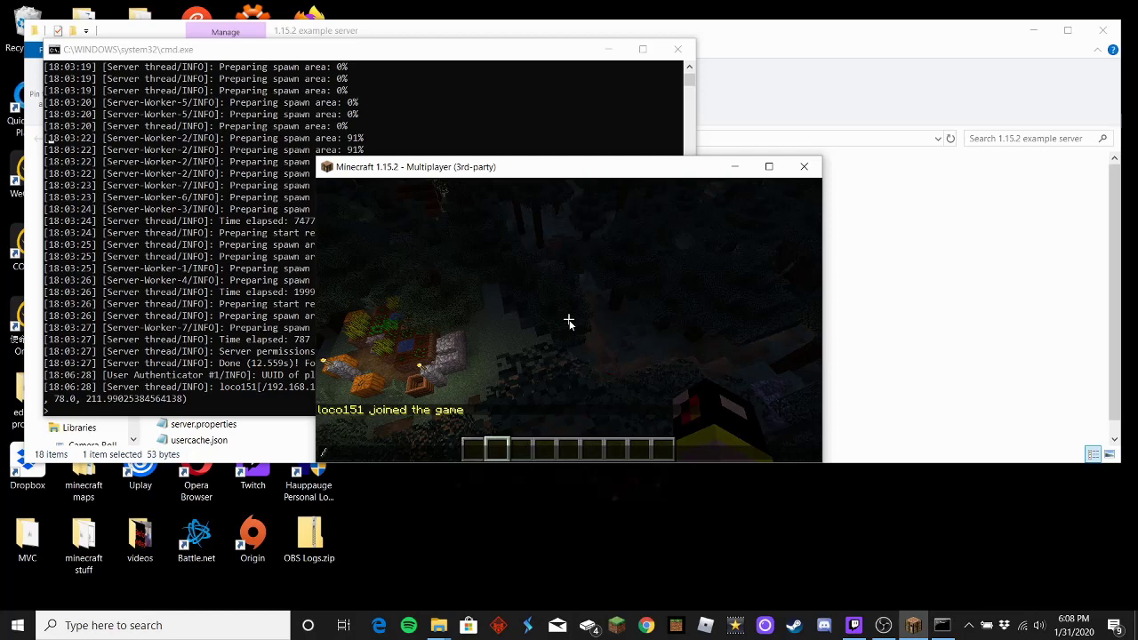
pyautogui.write('time set day')
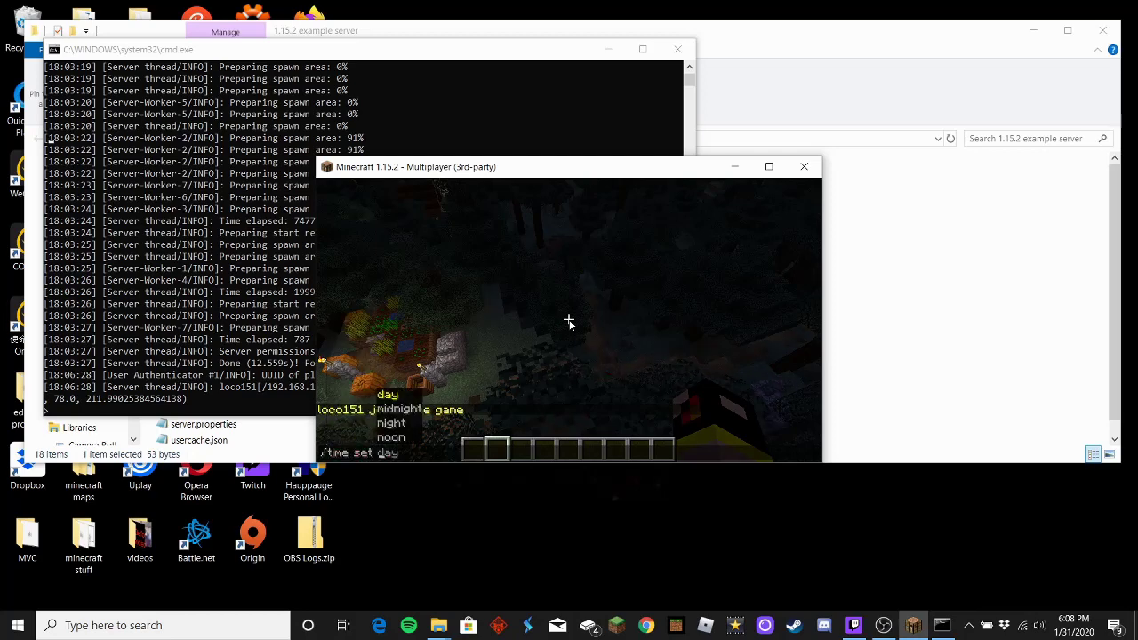
pyautogui.write('2')
pyautogui.press('BackSpace')
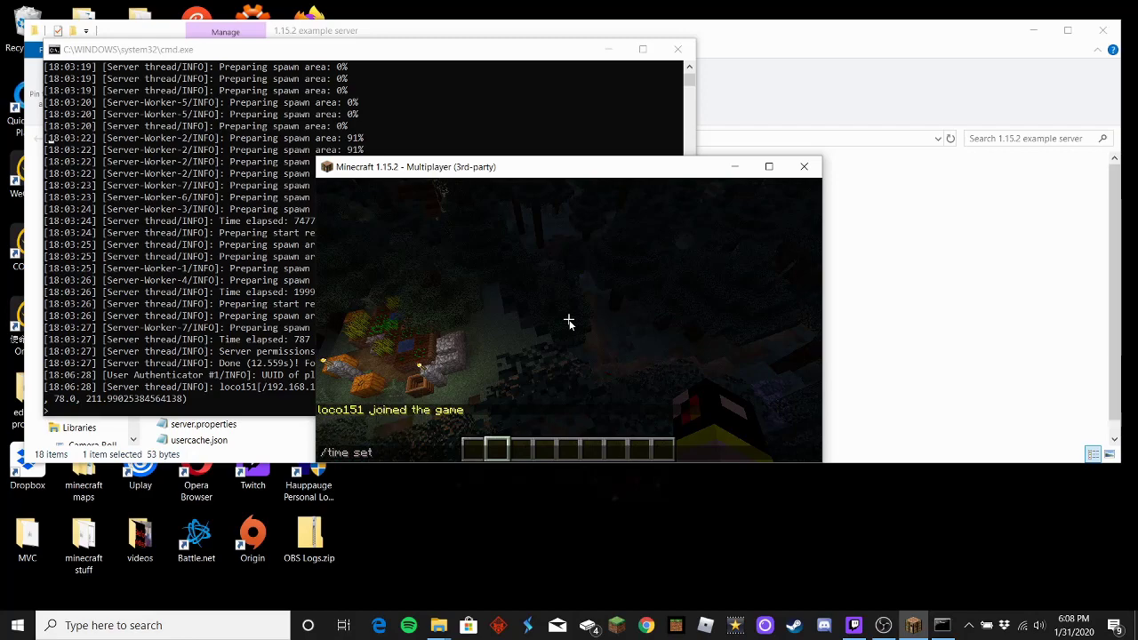
pyautogui.write('0')
pyautogui.press('Return')
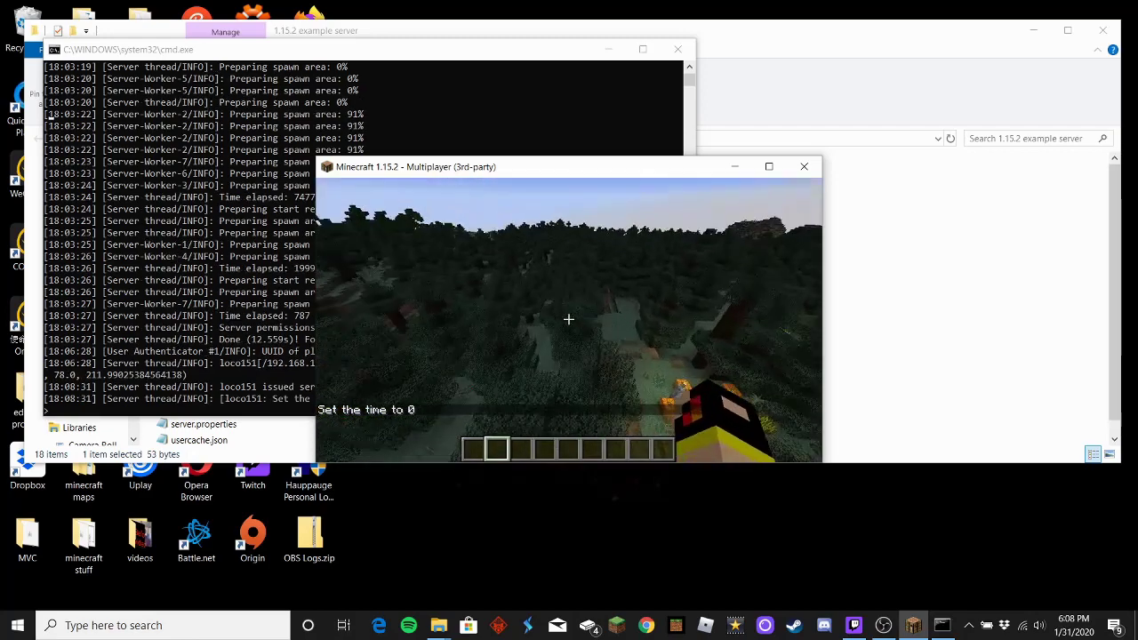